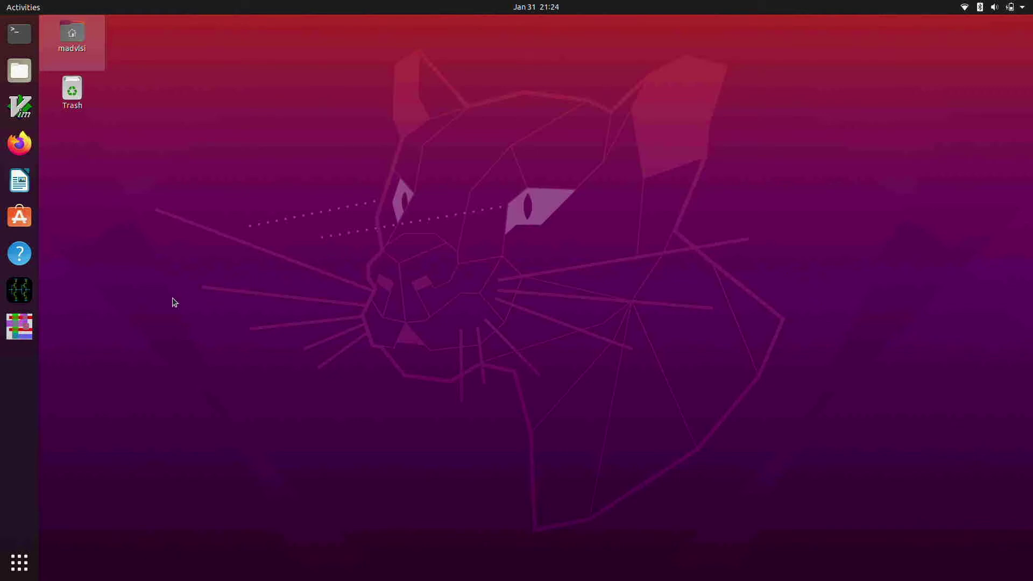
Step: In Files, create a new folder named inverter_tutorial inside Documents
{"action": "left_click", "coordinate": [19, 70]}
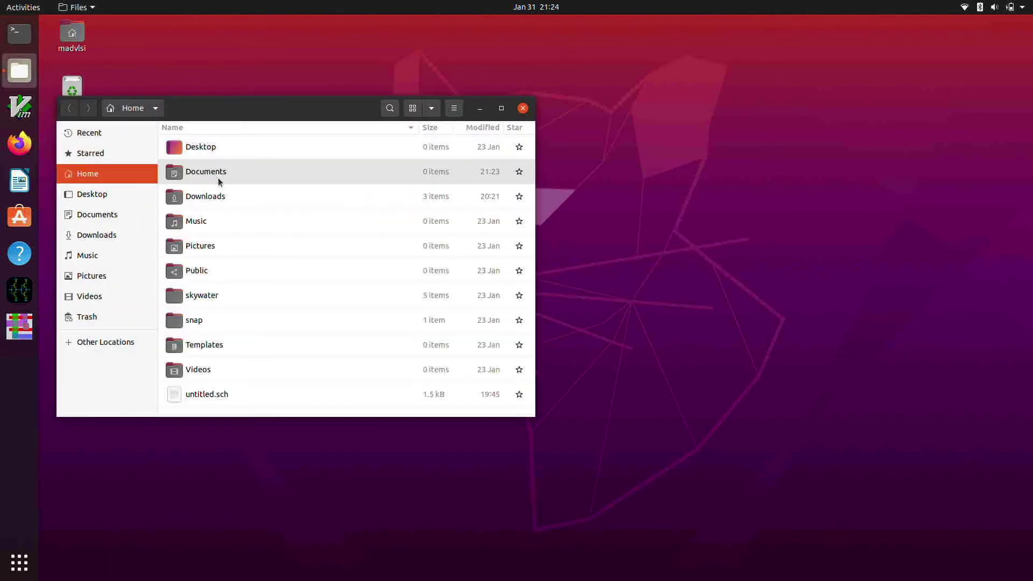
{"action": "left_click", "coordinate": [220, 182]}
{"action": "double_click", "coordinate": [218, 182]}
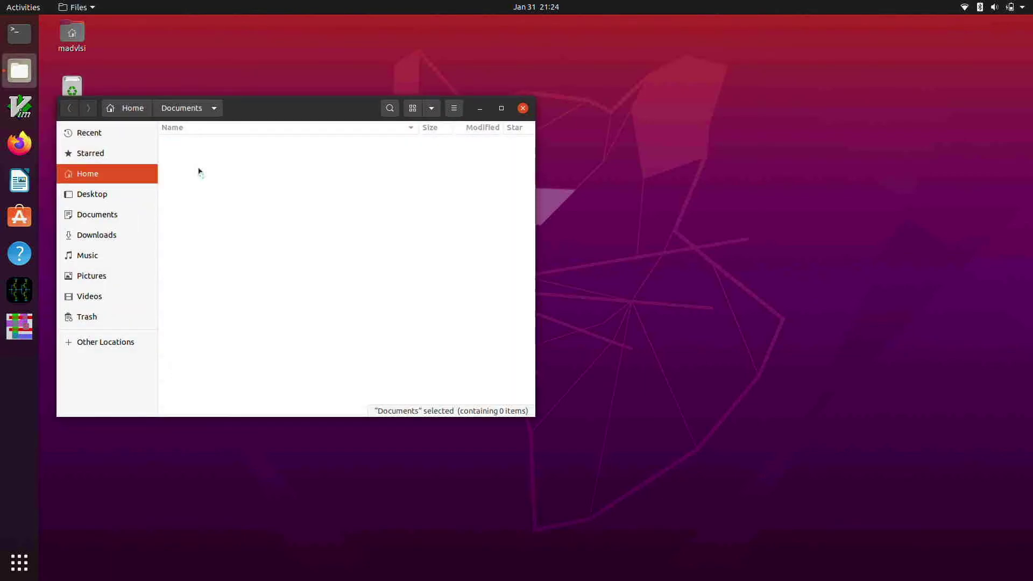
{"action": "right_click", "coordinate": [230, 224]}
{"action": "left_click", "coordinate": [256, 234]}
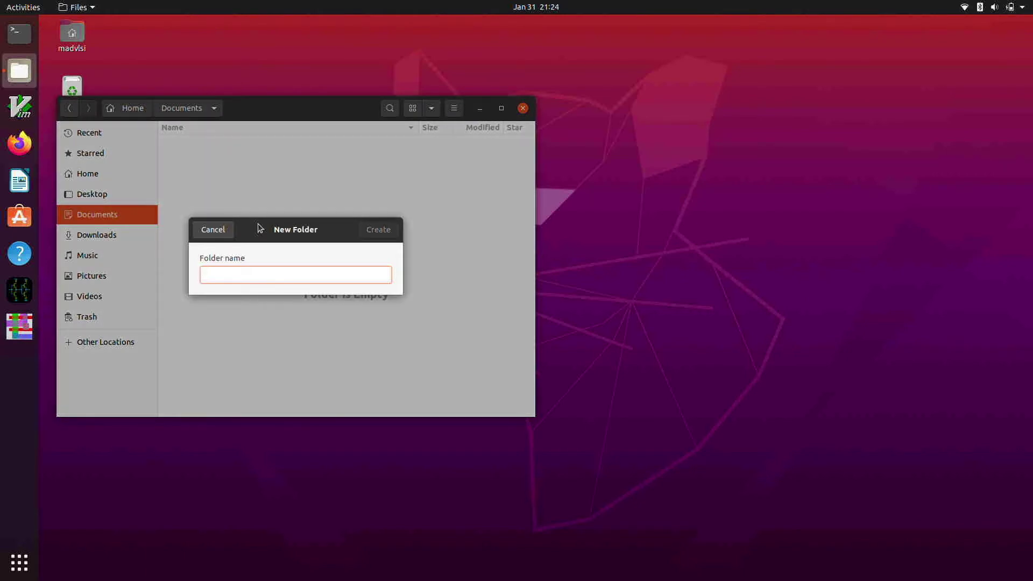
{"action": "type", "text": "inverter_tutorial"}
{"action": "key", "text": "Return"}
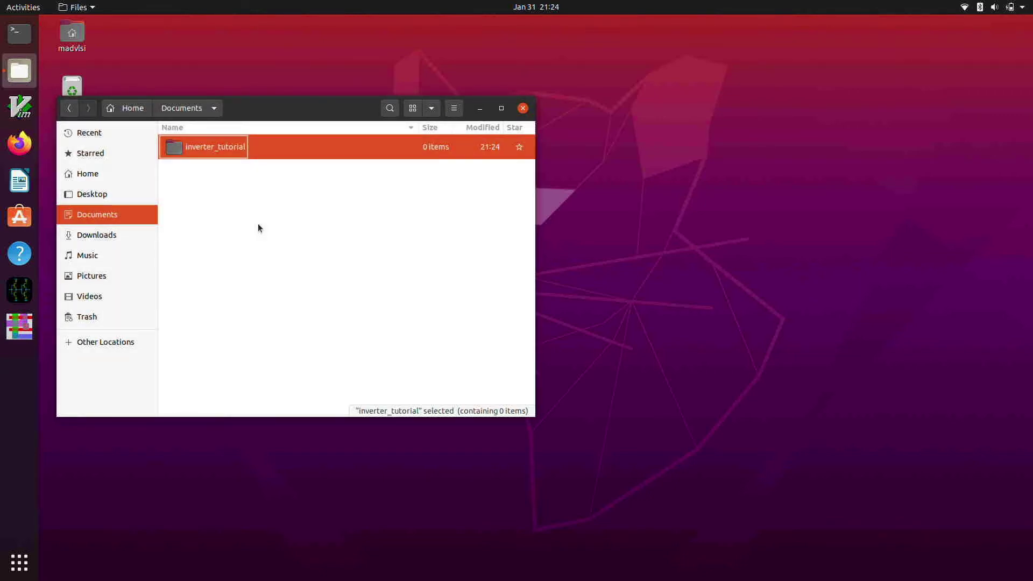
Step: Open the empty inverter_tutorial folder, then close the file manager
{"action": "double_click", "coordinate": [193, 150]}
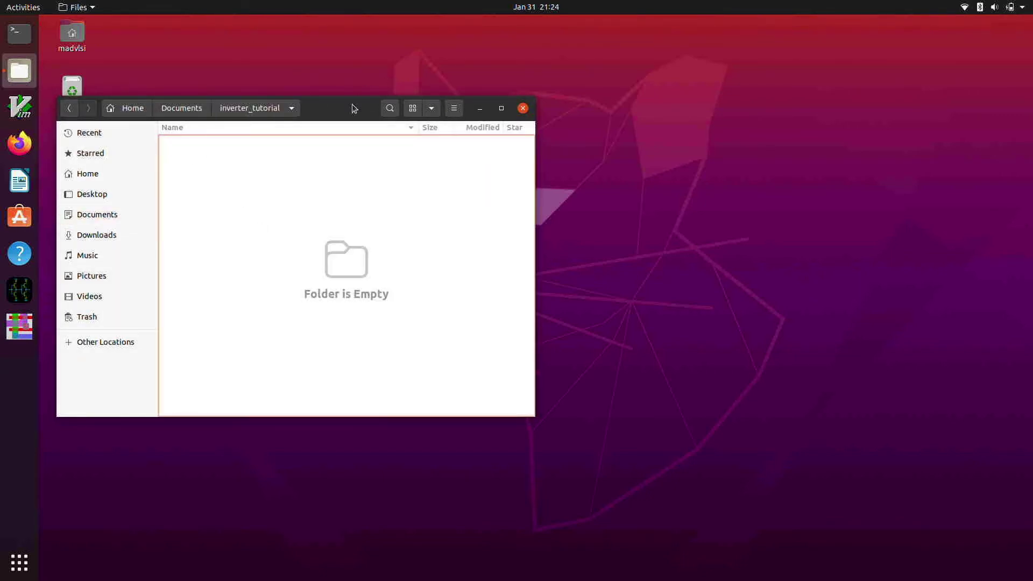
{"action": "left_click_drag", "start_coordinate": [344, 109], "coordinate": [403, 47]}
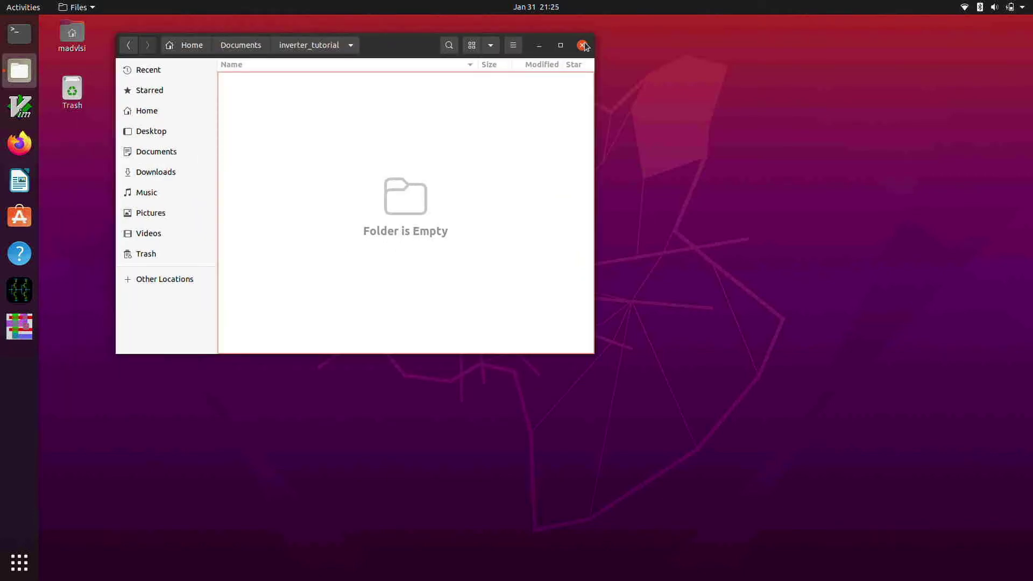
{"action": "left_click", "coordinate": [582, 45]}
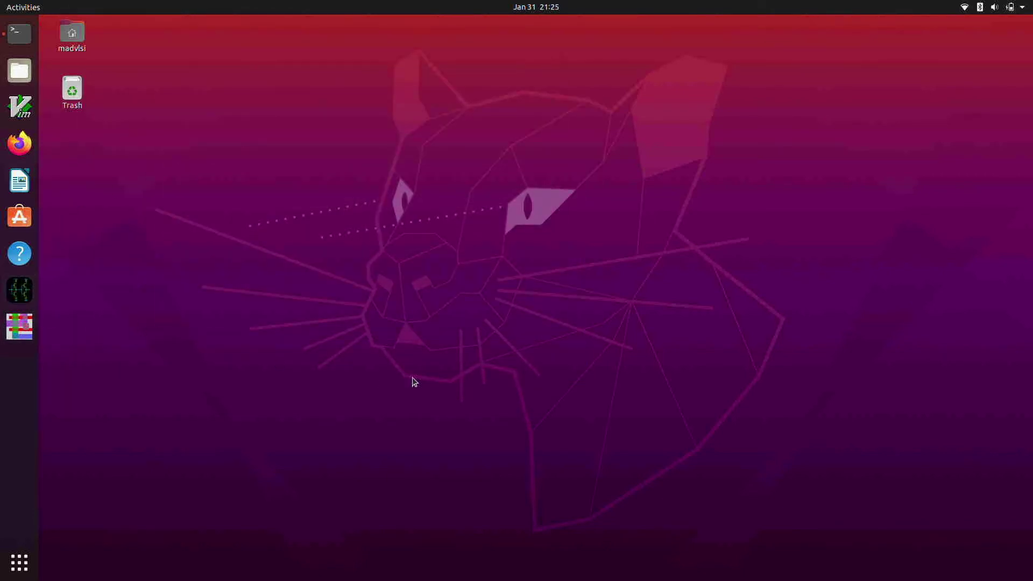
Step: Launch Xschem and maximize its window on the empty untitled-1.sch schematic
{"action": "left_click", "coordinate": [28, 290]}
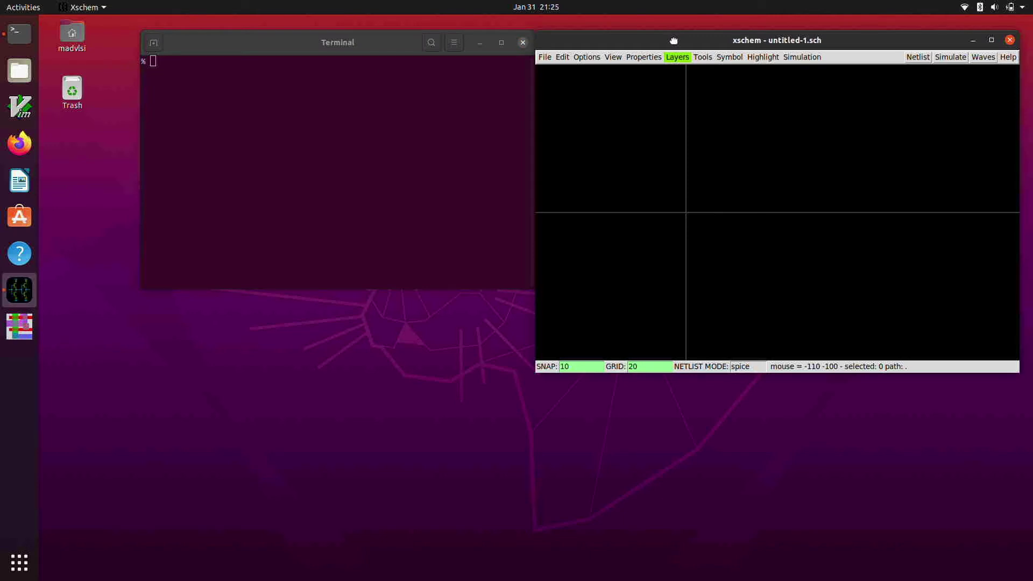
{"action": "left_click_drag", "start_coordinate": [672, 31], "coordinate": [427, 4]}
{"action": "scroll", "coordinate": [316, 80], "scroll_direction": "up", "scroll_amount": 1}
{"action": "scroll", "coordinate": [325, 166], "scroll_direction": "down", "scroll_amount": 3}
{"action": "scroll", "coordinate": [742, 97], "scroll_direction": "up", "scroll_amount": 2}
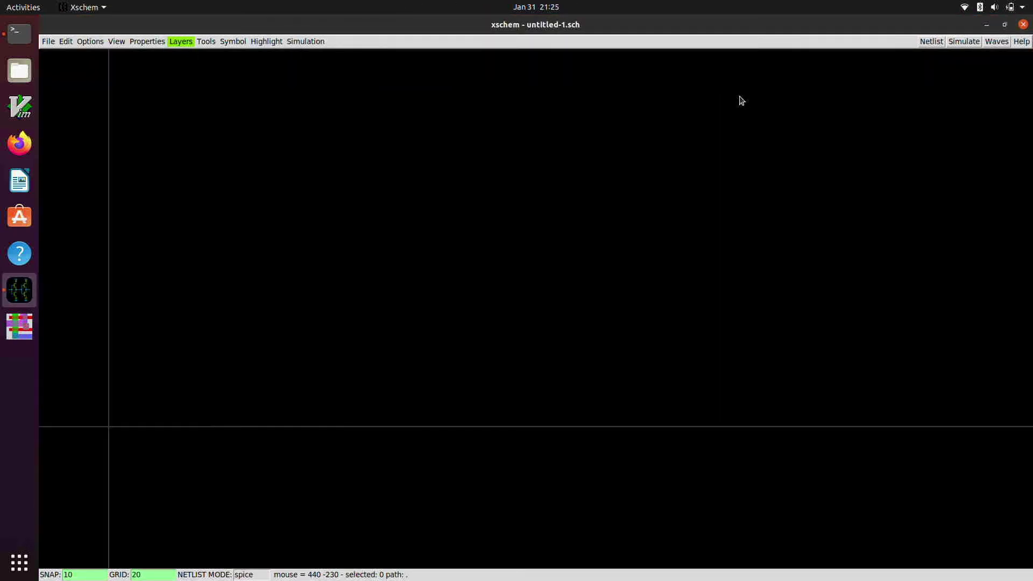
{"action": "scroll", "coordinate": [740, 99], "scroll_direction": "down", "scroll_amount": 1}
{"action": "scroll", "coordinate": [587, 212], "scroll_direction": "up", "scroll_amount": 2}
{"action": "scroll", "coordinate": [589, 204], "scroll_direction": "down", "scroll_amount": 1}
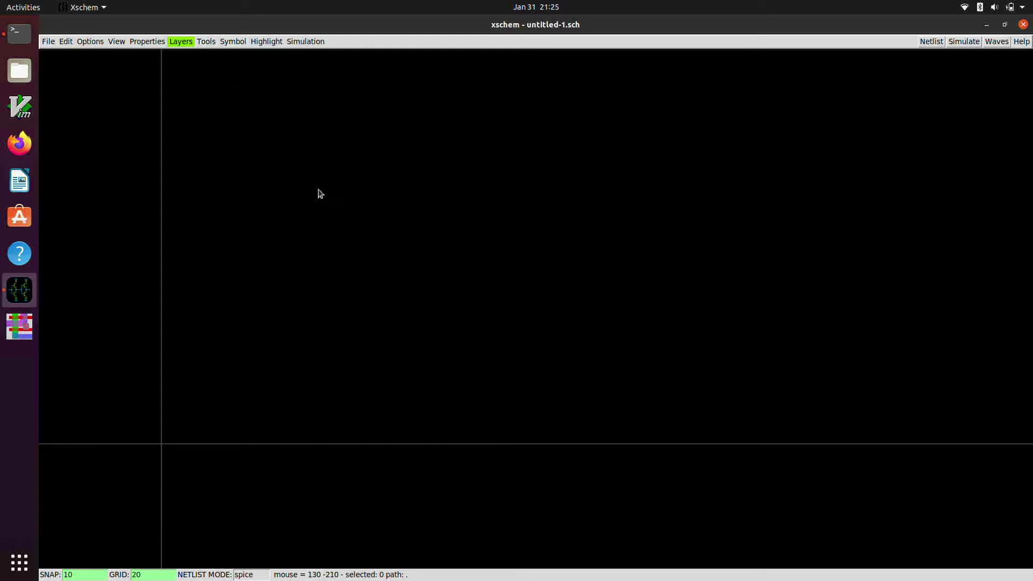
Step: Insert madvlsi's nmos3.sym as transistor M1 (nfet_01v8, 1 x 1 / 0.15) on the canvas
{"action": "left_click", "coordinate": [207, 41]}
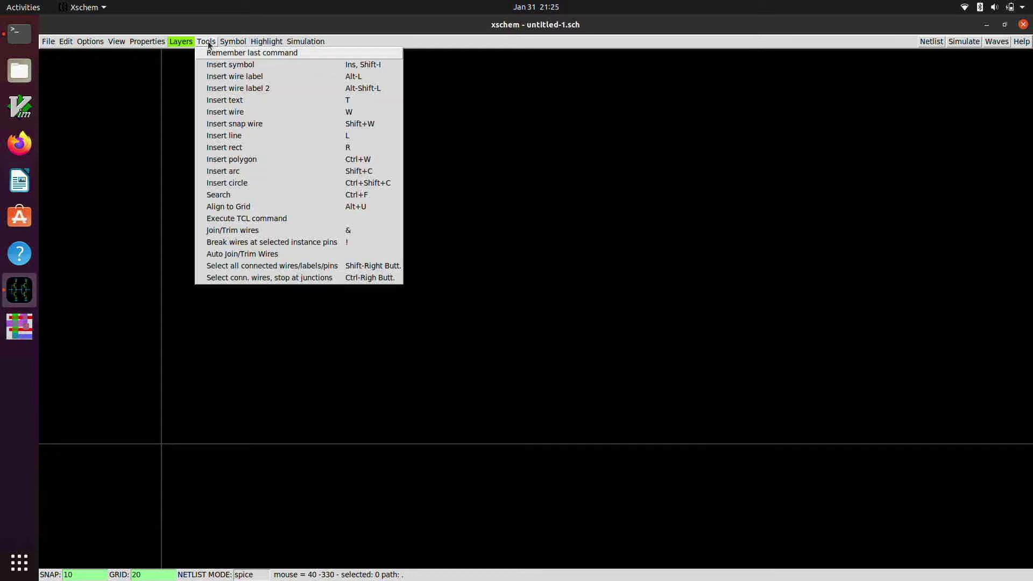
{"action": "left_click", "coordinate": [229, 65]}
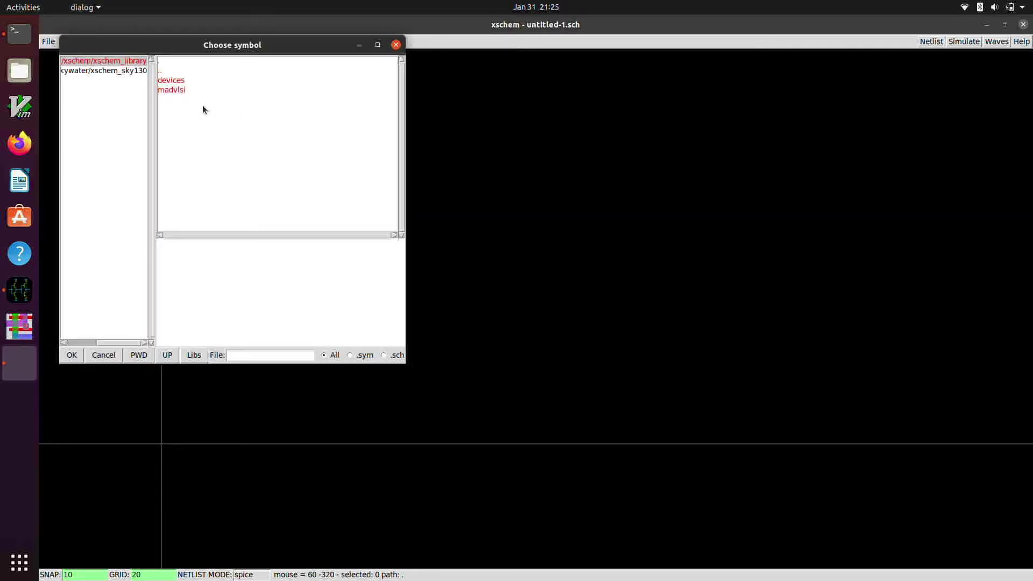
{"action": "left_click", "coordinate": [178, 90]}
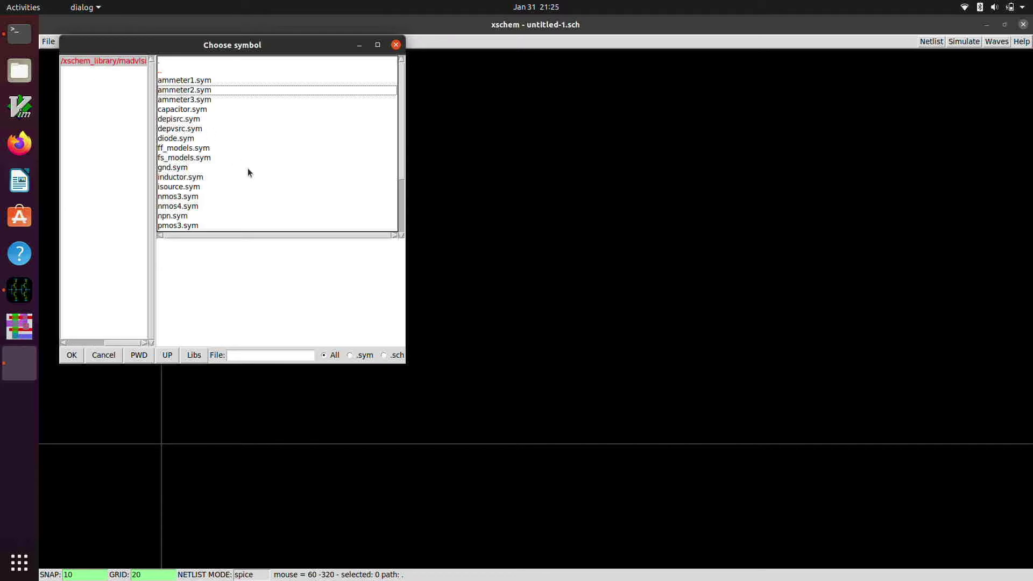
{"action": "left_click", "coordinate": [174, 197]}
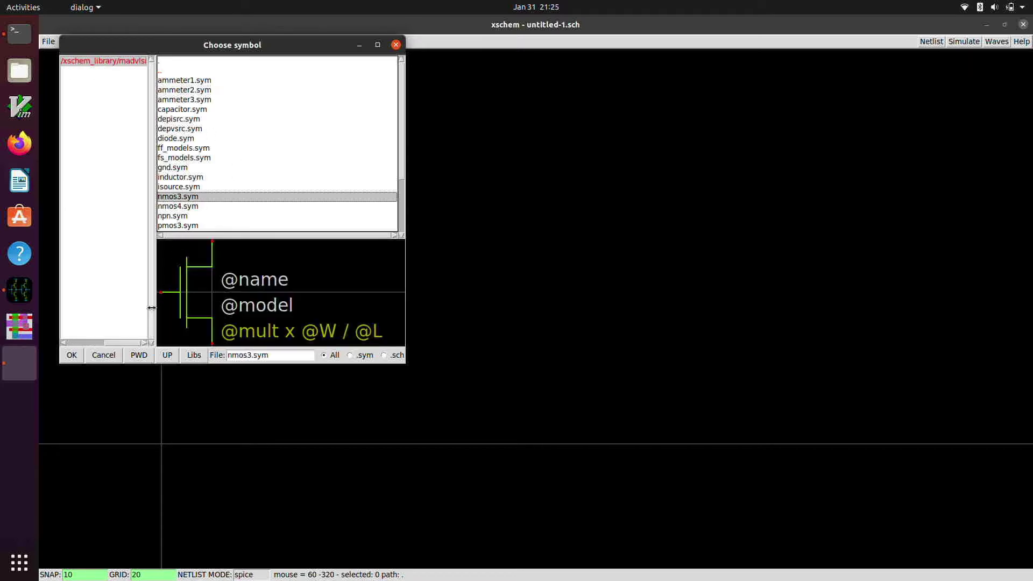
{"action": "left_click", "coordinate": [71, 357]}
{"action": "left_click", "coordinate": [389, 349]}
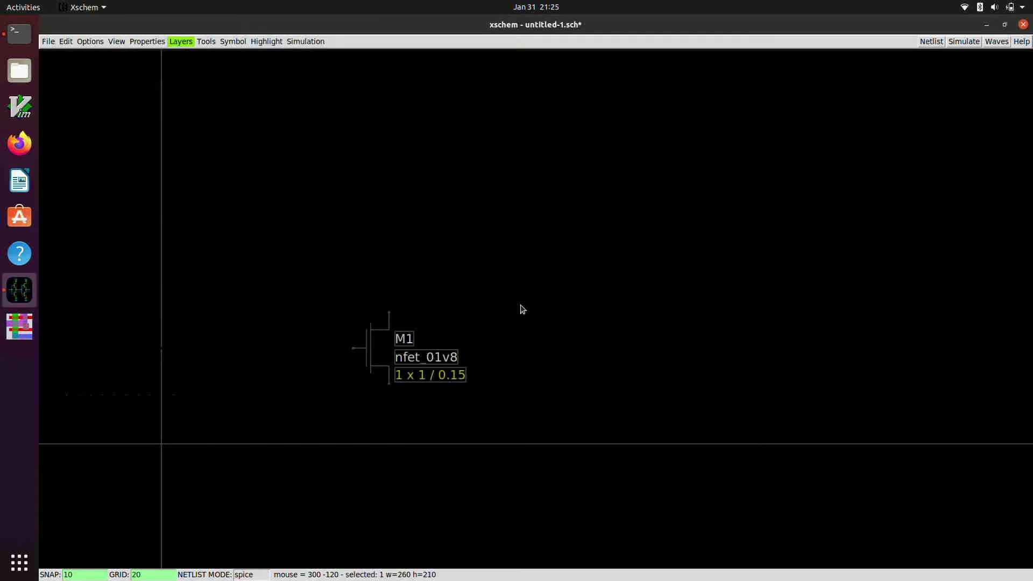
{"action": "left_click", "coordinate": [519, 321]}
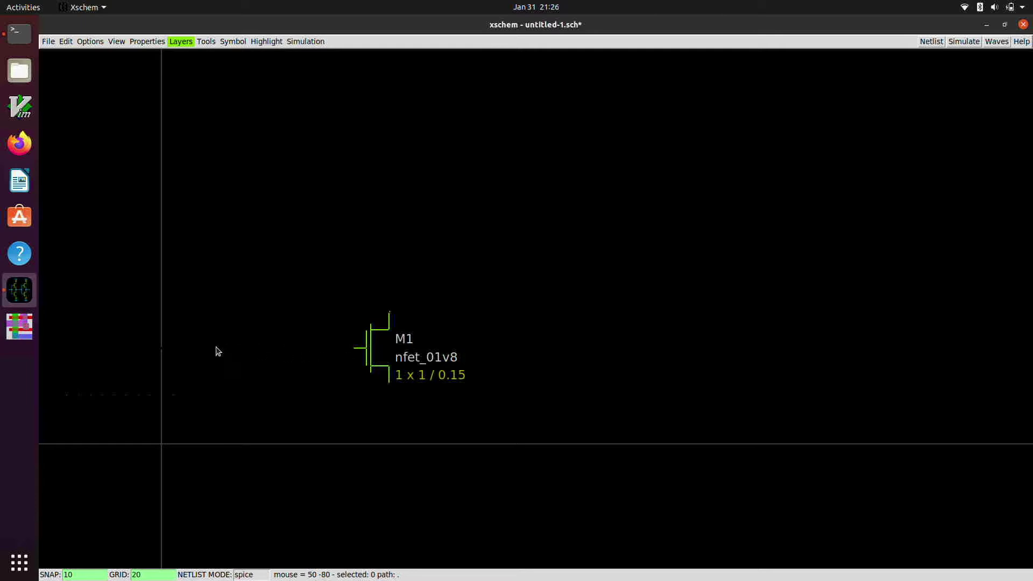
Step: Place madvlsi's pmos3.sym as M2 (pfet_01v8, 1 x 1 / 0.15) directly above M1
{"action": "key", "text": "Insert"}
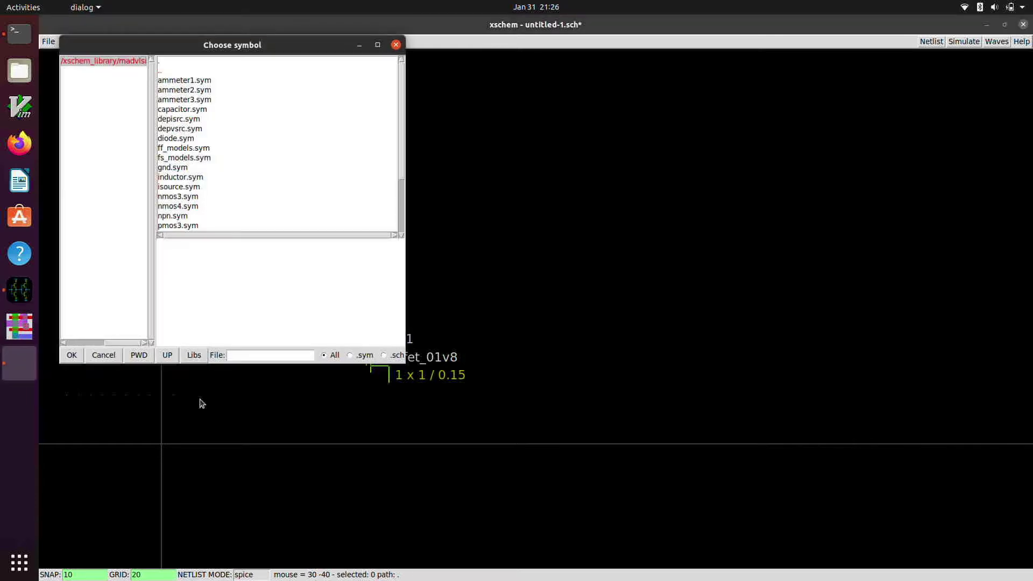
{"action": "scroll", "coordinate": [215, 209], "scroll_direction": "down", "scroll_amount": 2}
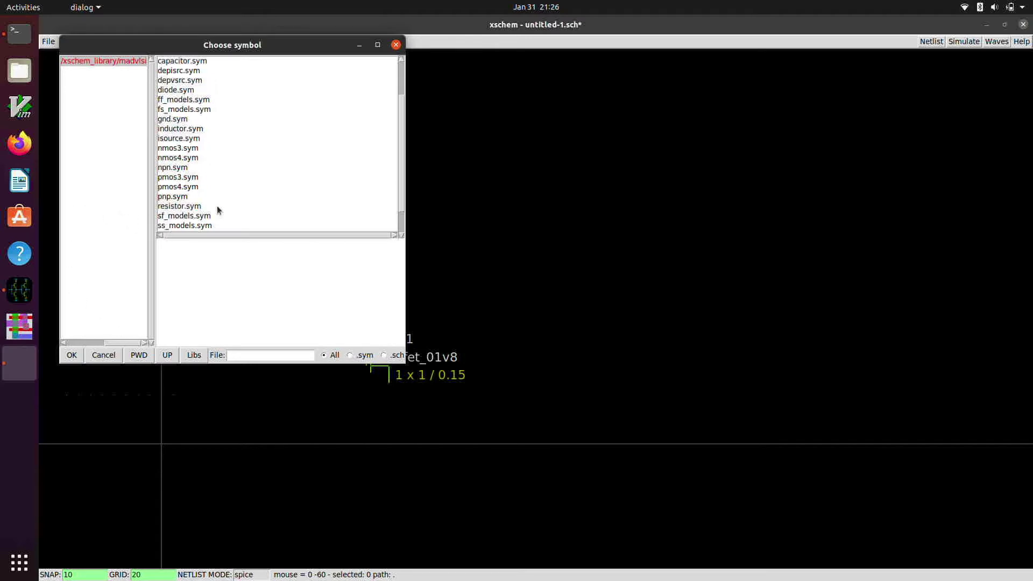
{"action": "left_click", "coordinate": [184, 179]}
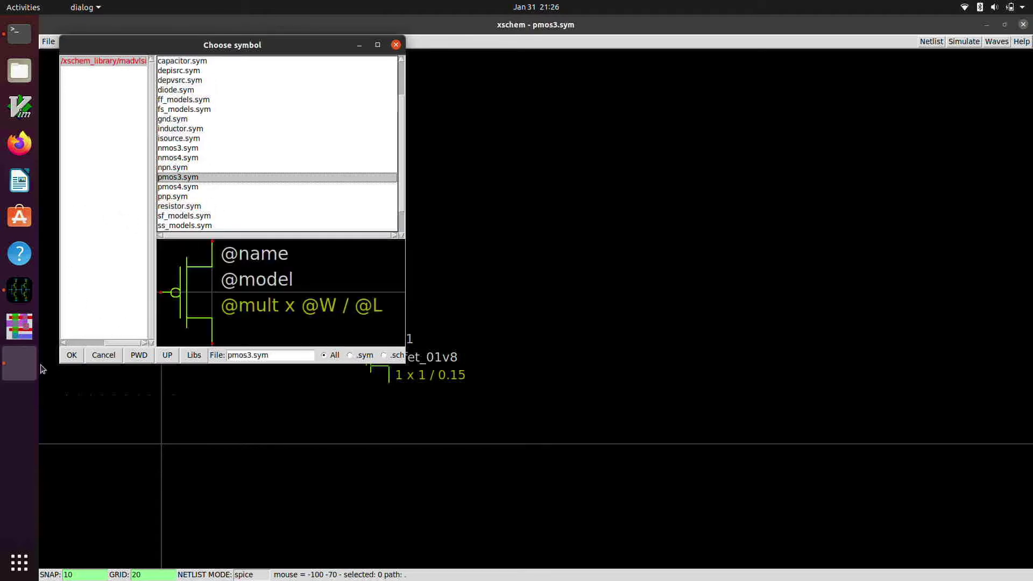
{"action": "left_click", "coordinate": [70, 351]}
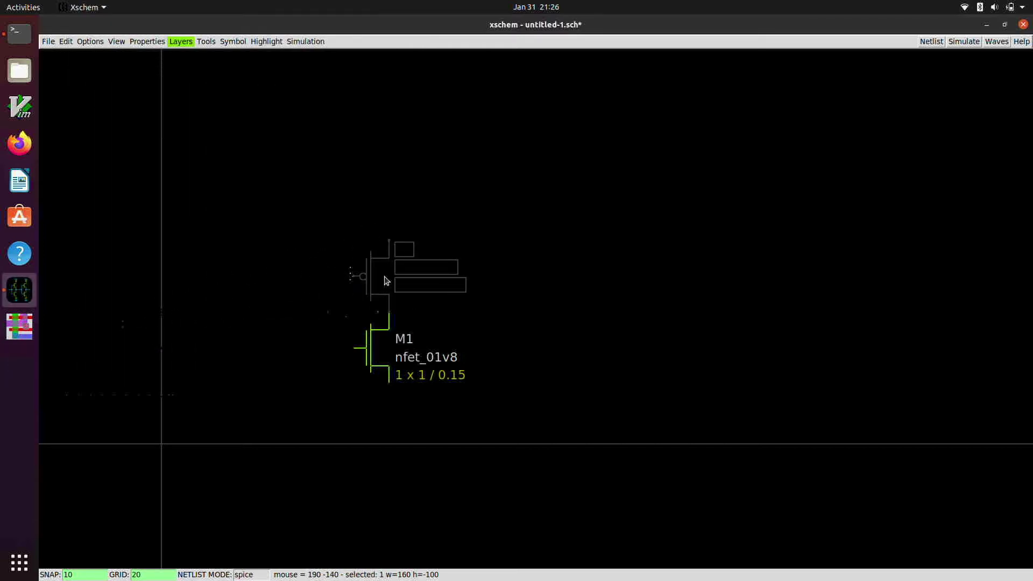
{"action": "left_click", "coordinate": [385, 262]}
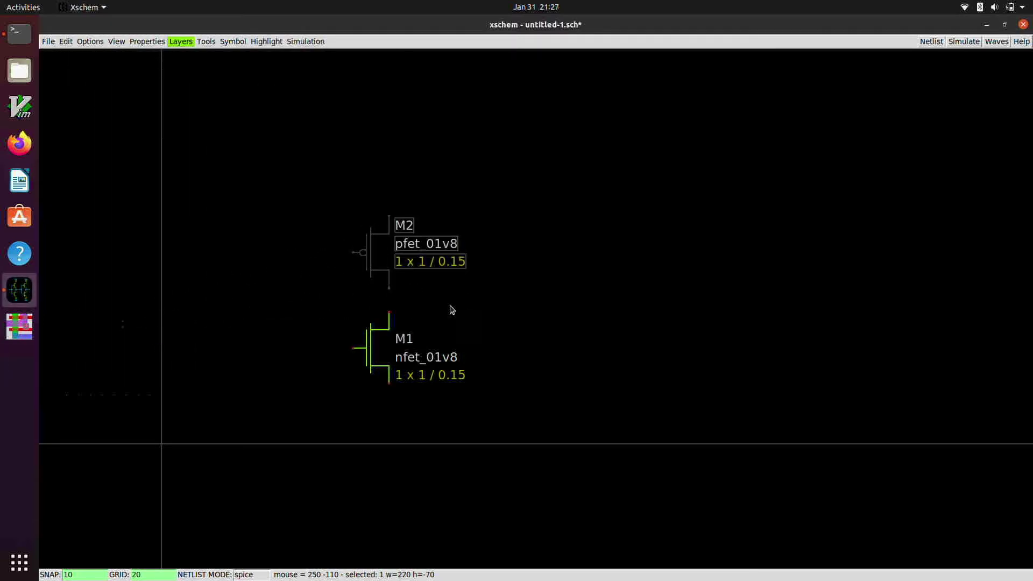
{"action": "left_click", "coordinate": [526, 233]}
{"action": "key", "text": "ctrl+z"}
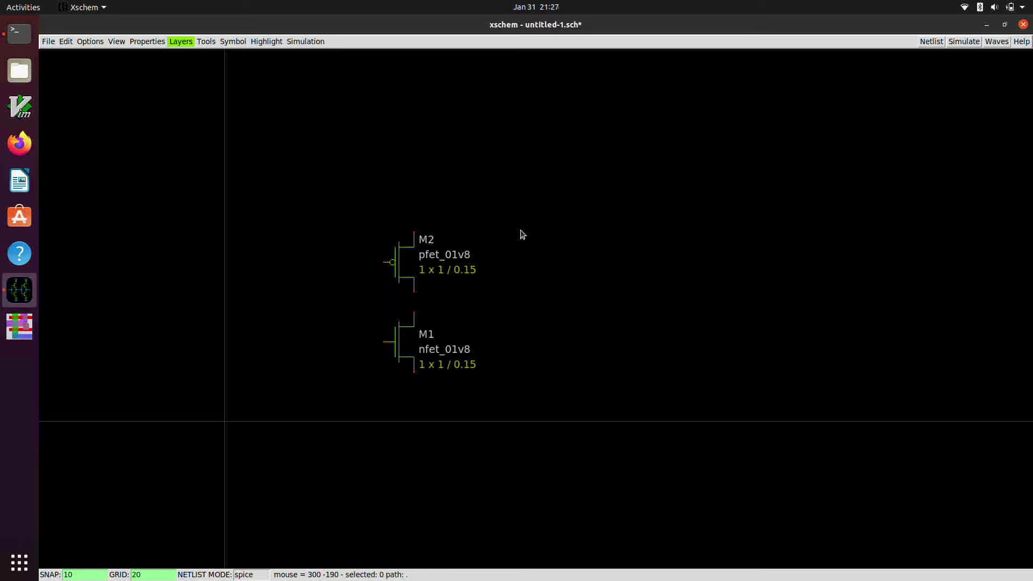
{"action": "scroll", "coordinate": [522, 234], "scroll_direction": "up", "scroll_amount": 1}
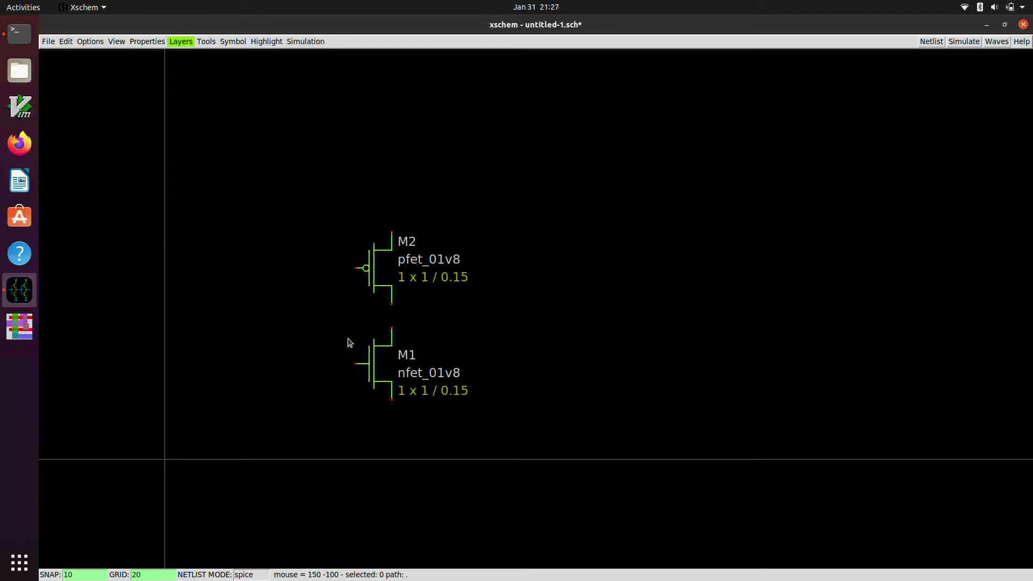
Step: Wire M2's gate to M1's gate and add an input wire stub to the left
{"action": "scroll", "coordinate": [350, 343], "scroll_direction": "up", "scroll_amount": 1}
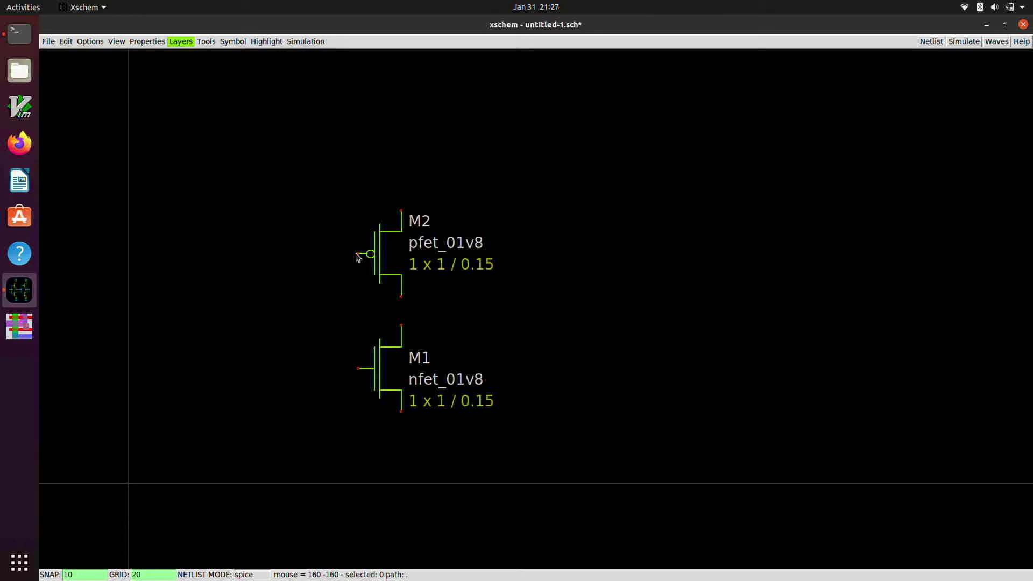
{"action": "key", "text": "w"}
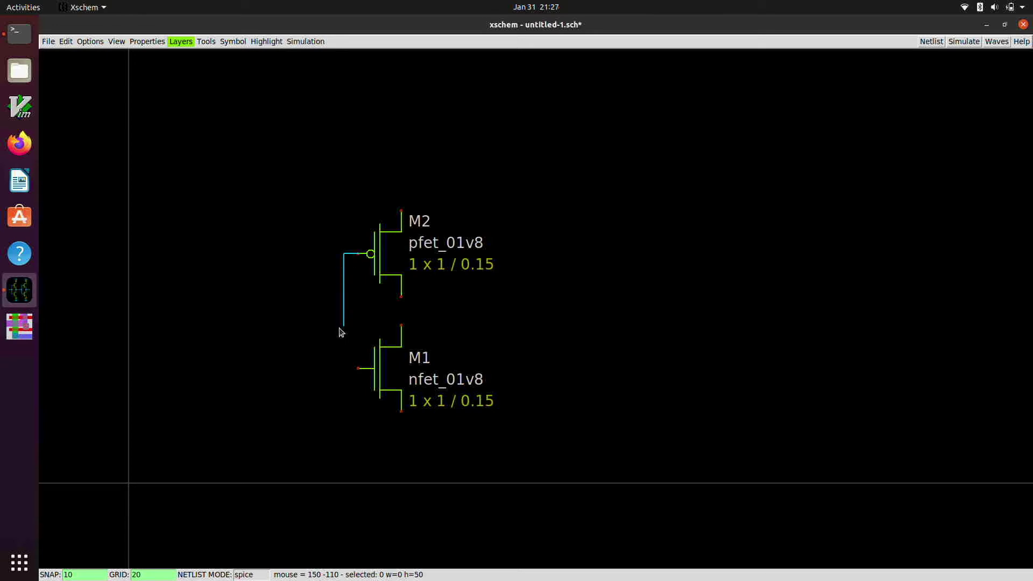
{"action": "left_click", "coordinate": [356, 375]}
{"action": "key", "text": "w"}
{"action": "left_click", "coordinate": [303, 316]}
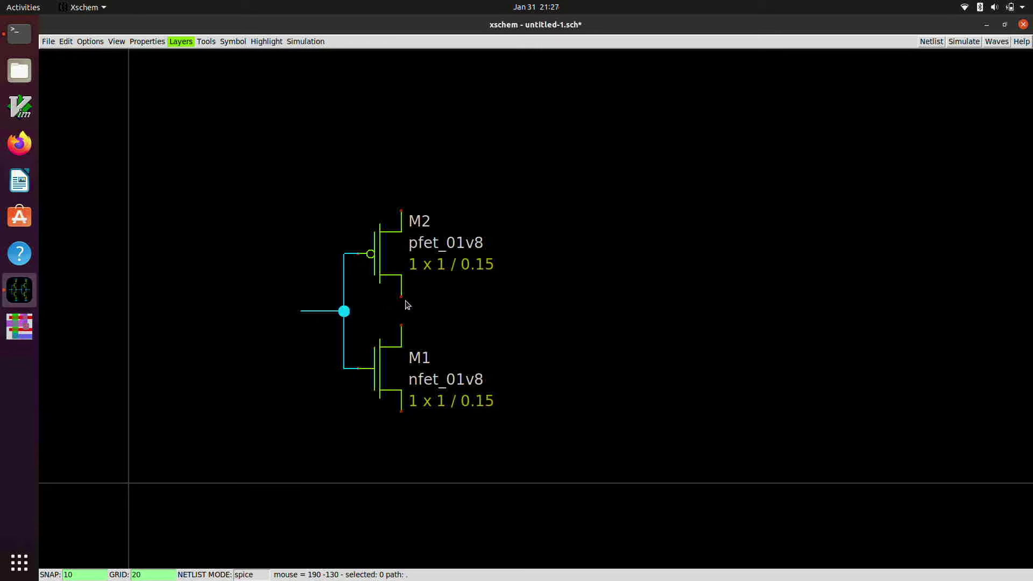
Step: Wire M2's drain to M1's drain and add an output wire stub to the right
{"action": "key", "text": "w"}
{"action": "left_click", "coordinate": [405, 325]}
{"action": "key", "text": "w"}
{"action": "left_click", "coordinate": [445, 312]}
{"action": "key", "text": "ctrl+z"}
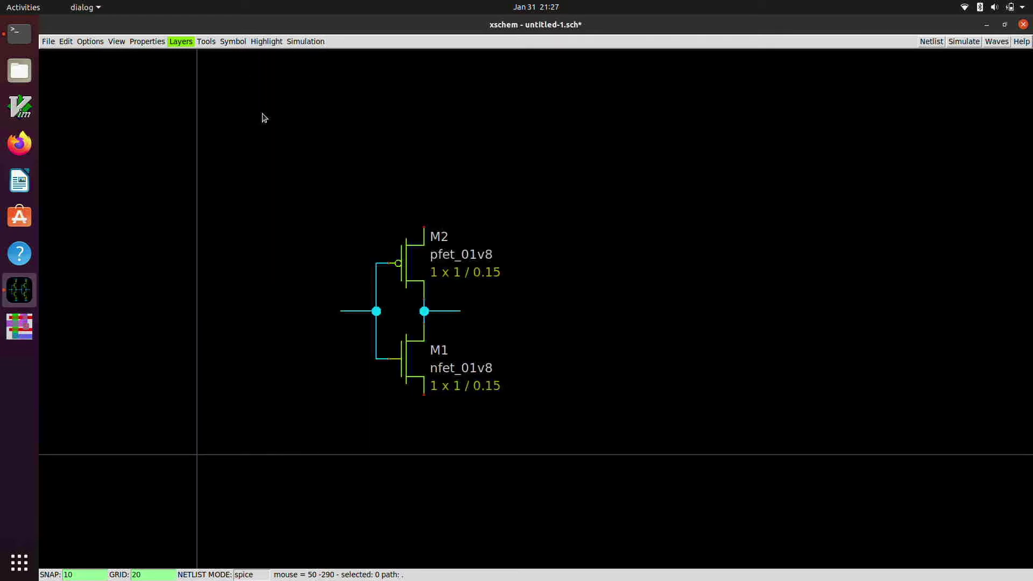
Step: Place a vdd.sym supply symbol on top of M2's source
{"action": "key", "text": "Insert"}
{"action": "scroll", "coordinate": [168, 186], "scroll_direction": "down", "scroll_amount": 1}
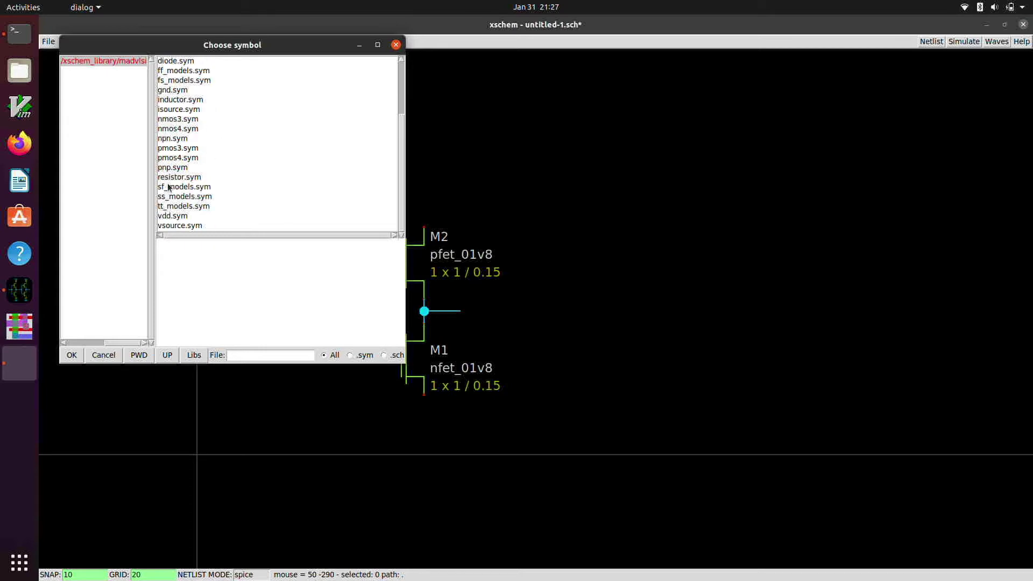
{"action": "left_click", "coordinate": [171, 216]}
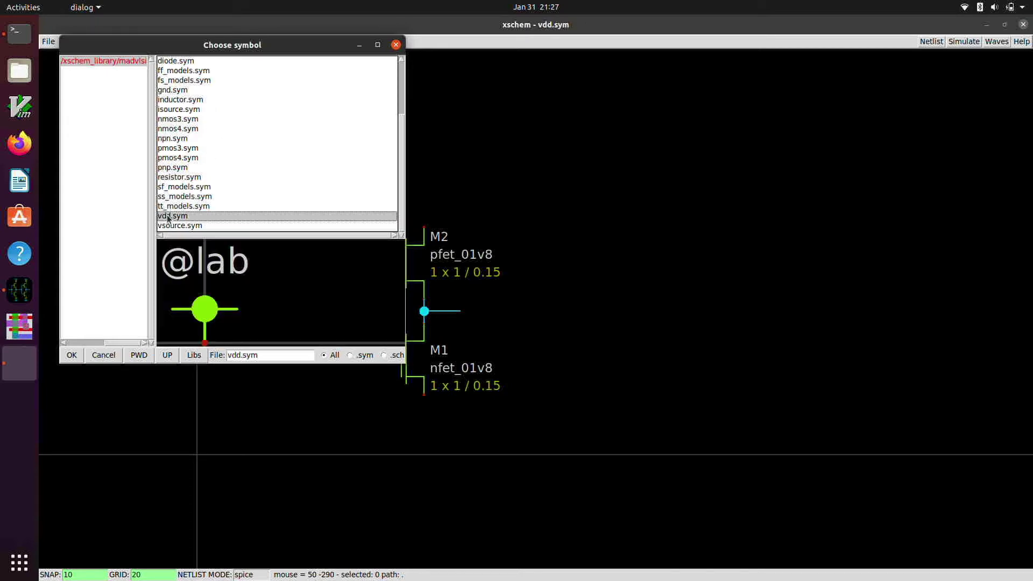
{"action": "left_click", "coordinate": [69, 356]}
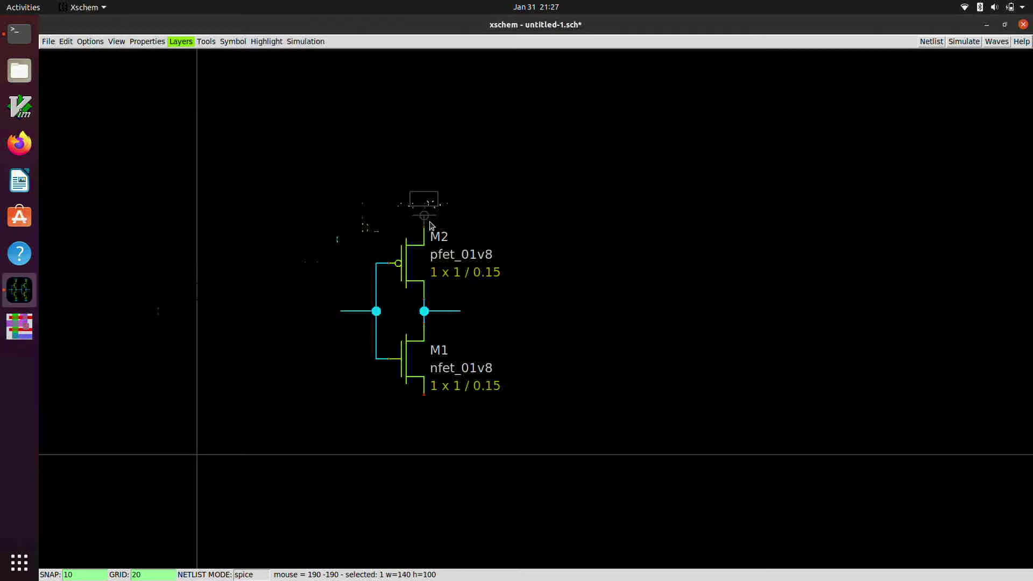
{"action": "left_click", "coordinate": [431, 225]}
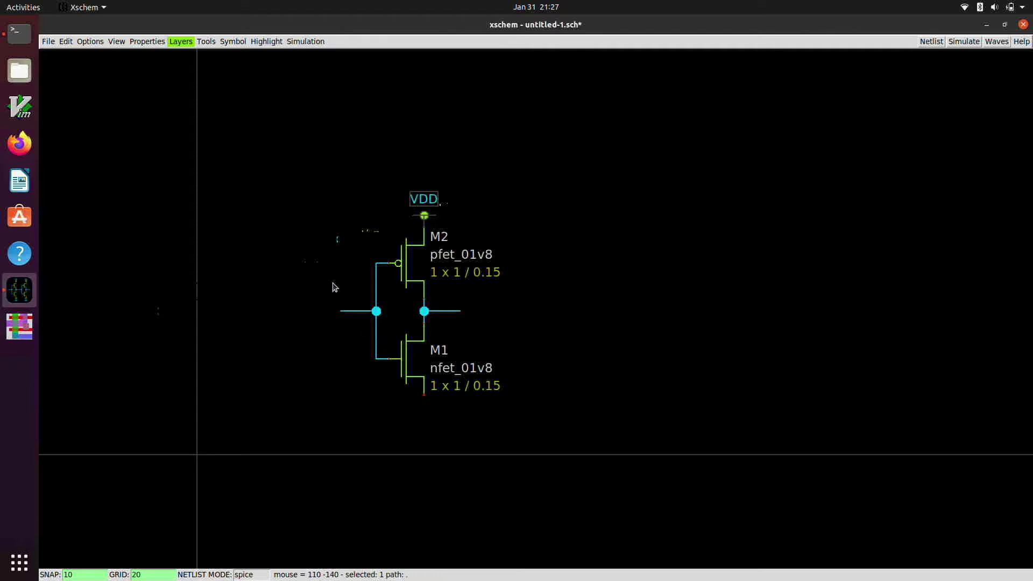
Step: Place a gnd.sym ground symbol at M1's source
{"action": "key", "text": "Insert"}
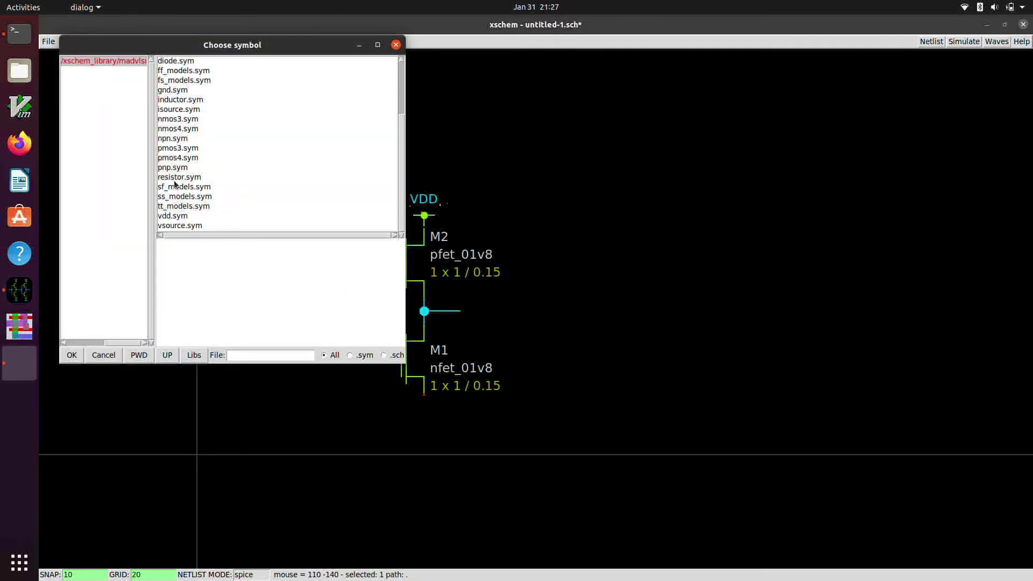
{"action": "left_click", "coordinate": [176, 90]}
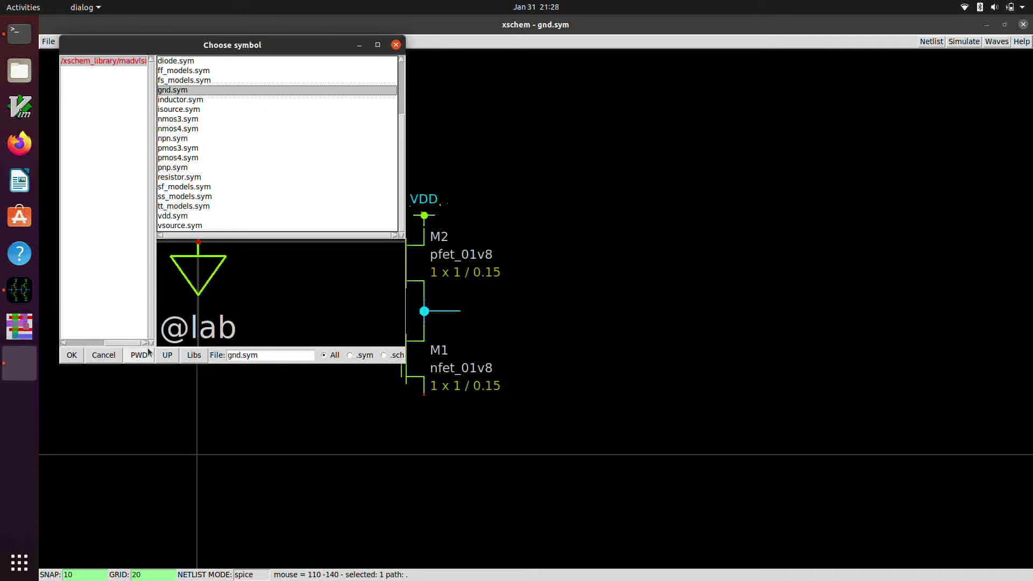
{"action": "left_click", "coordinate": [71, 355]}
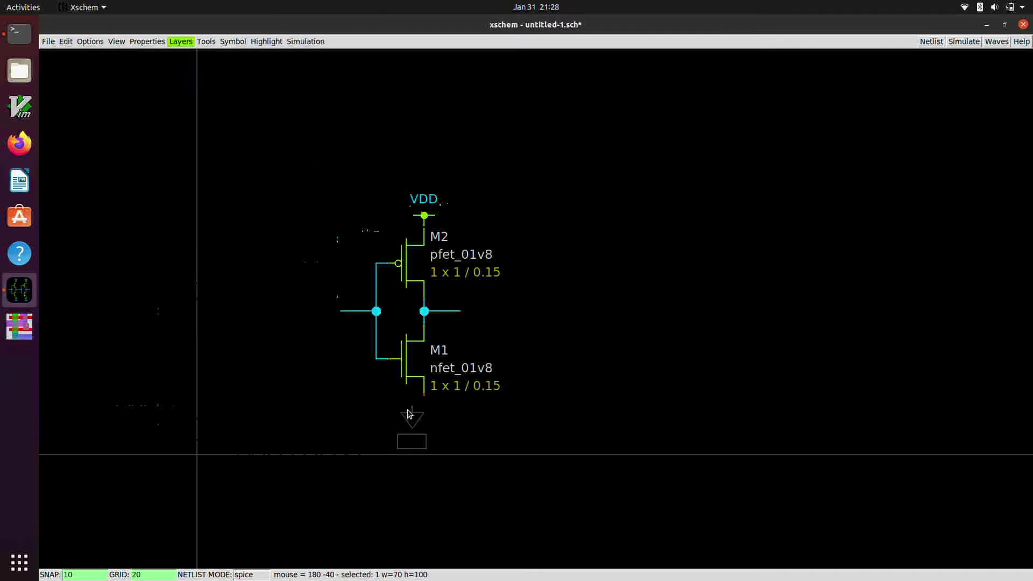
{"action": "left_click", "coordinate": [425, 408]}
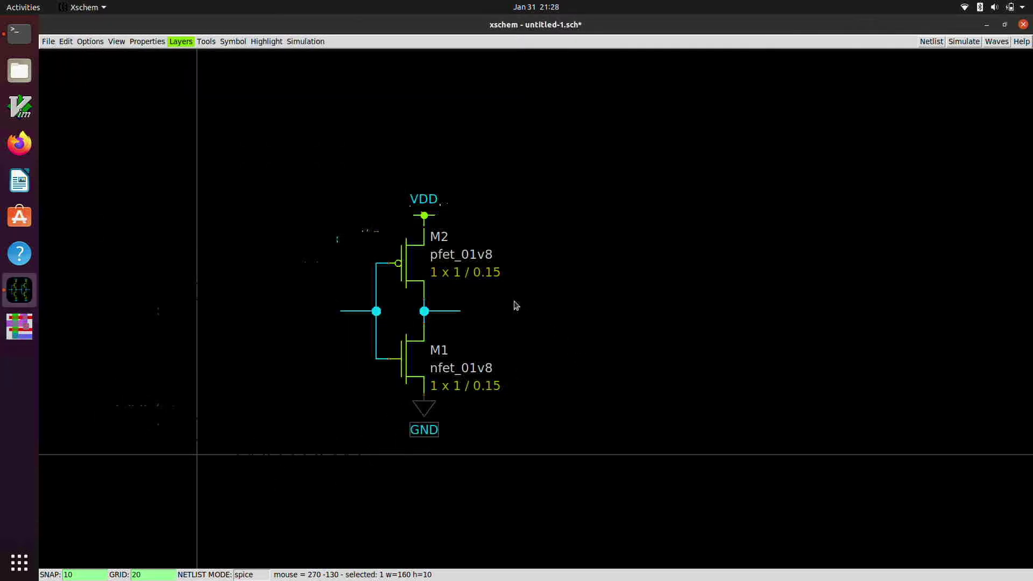
{"action": "scroll", "coordinate": [512, 303], "scroll_direction": "down", "scroll_amount": 1}
{"action": "scroll", "coordinate": [489, 299], "scroll_direction": "up", "scroll_amount": 1}
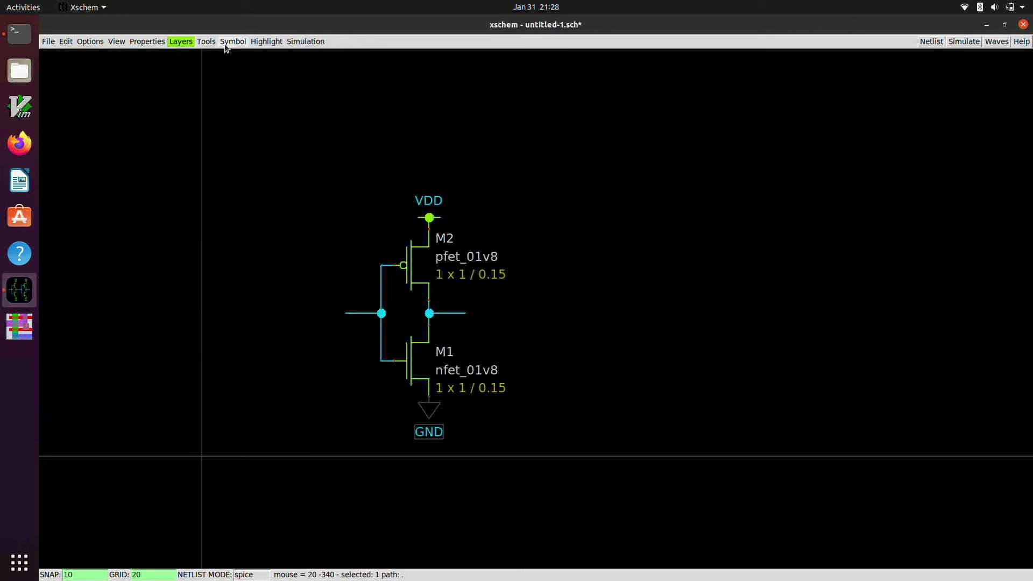
Step: Place a vsource.sym voltage source to the left of the inverter
{"action": "key", "text": "Insert"}
{"action": "left_click", "coordinate": [180, 225]}
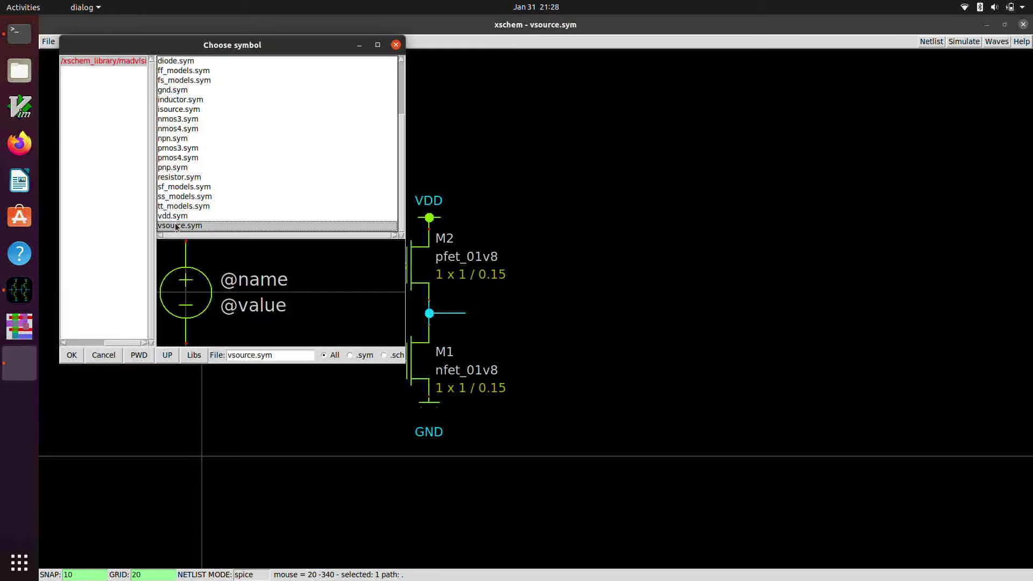
{"action": "left_click", "coordinate": [72, 357]}
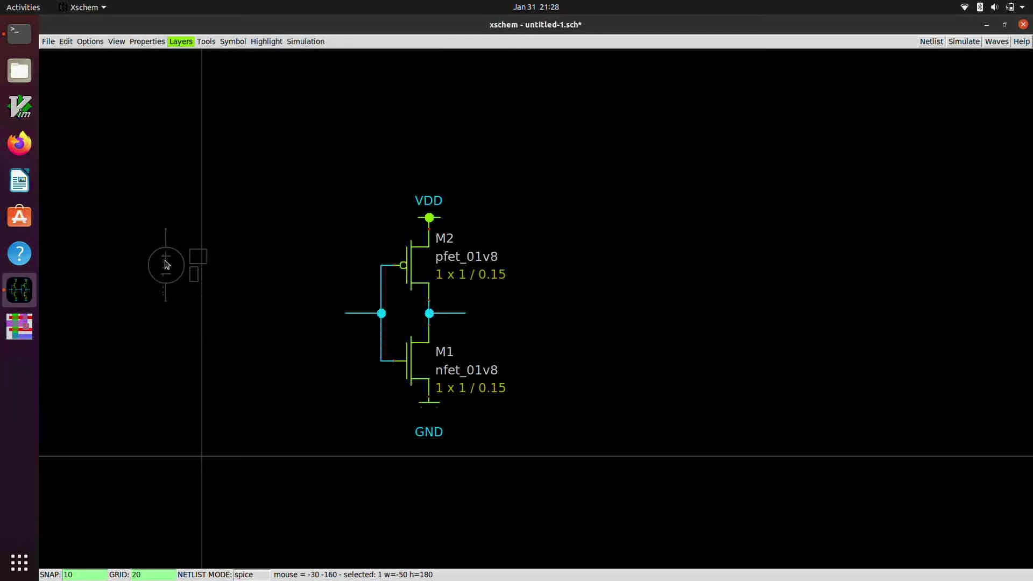
{"action": "left_click", "coordinate": [179, 255]}
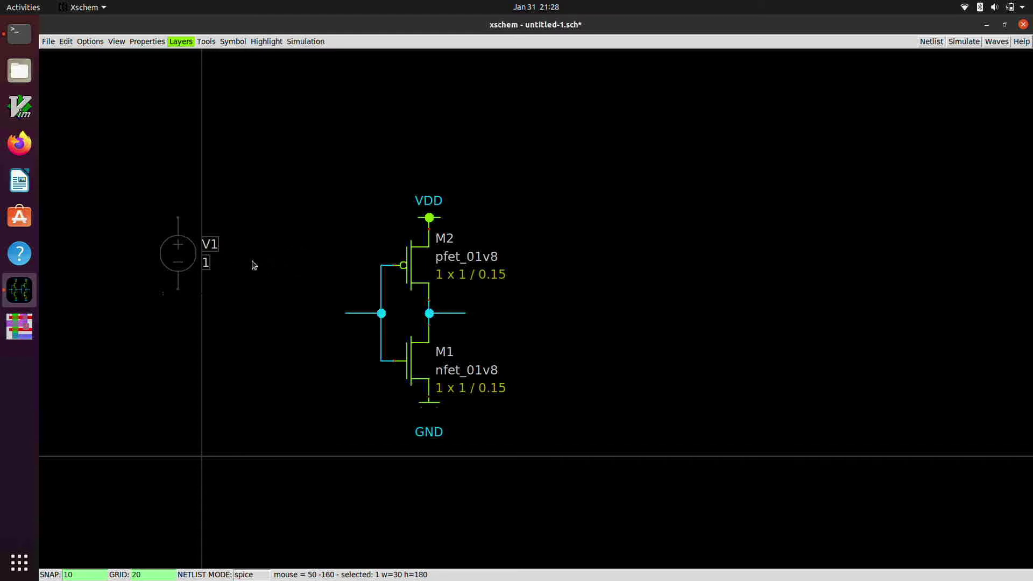
Step: Rename the new voltage source from V1 to Vdd in its properties
{"action": "double_click", "coordinate": [179, 249]}
{"action": "left_click", "coordinate": [250, 301]}
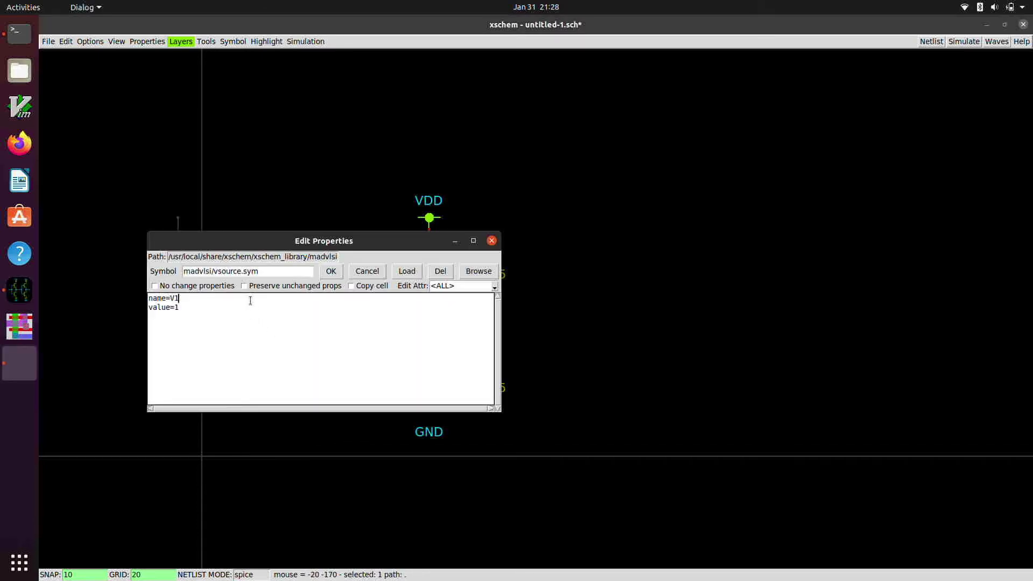
{"action": "key", "text": "BackSpace"}
{"action": "key", "text": "BackSpace"}
{"action": "type", "text": "Vdd"}
{"action": "left_click", "coordinate": [222, 307]}
Step: Apply value 1.8 to the Vdd source and put a ground copy under it
{"action": "type", "text": ".8"}
{"action": "left_click", "coordinate": [331, 271]}
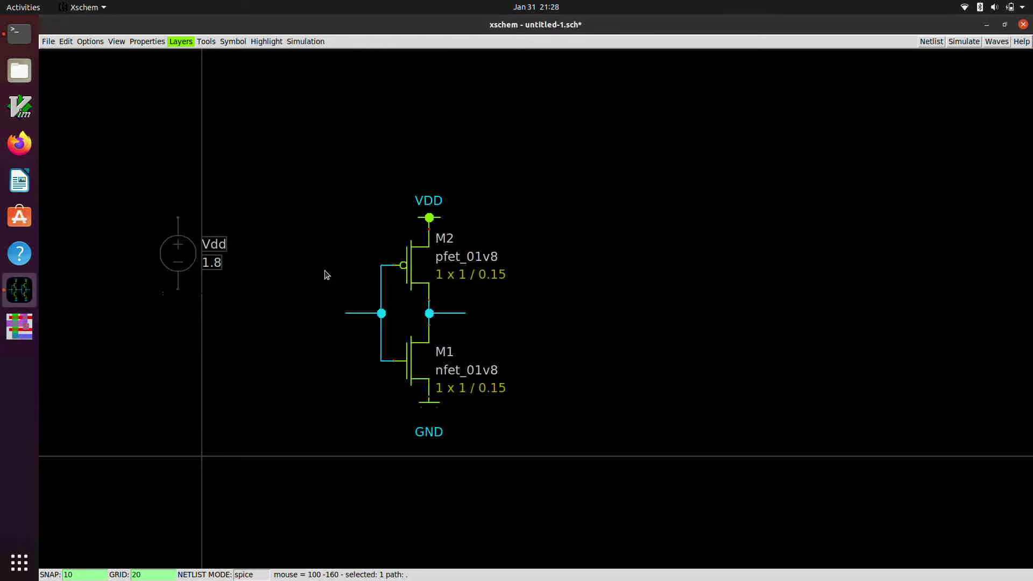
{"action": "left_click", "coordinate": [421, 412]}
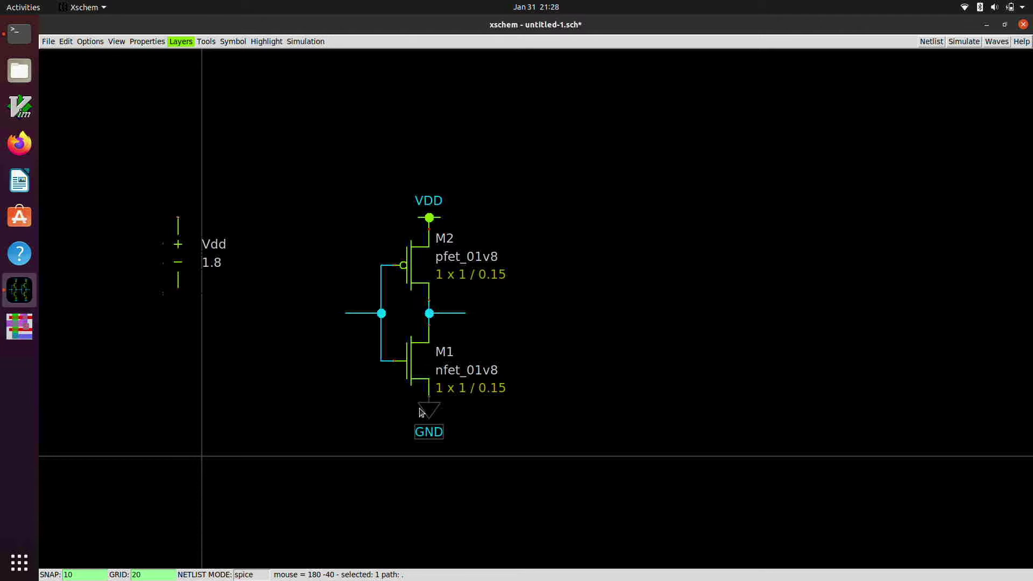
{"action": "key", "text": "m"}
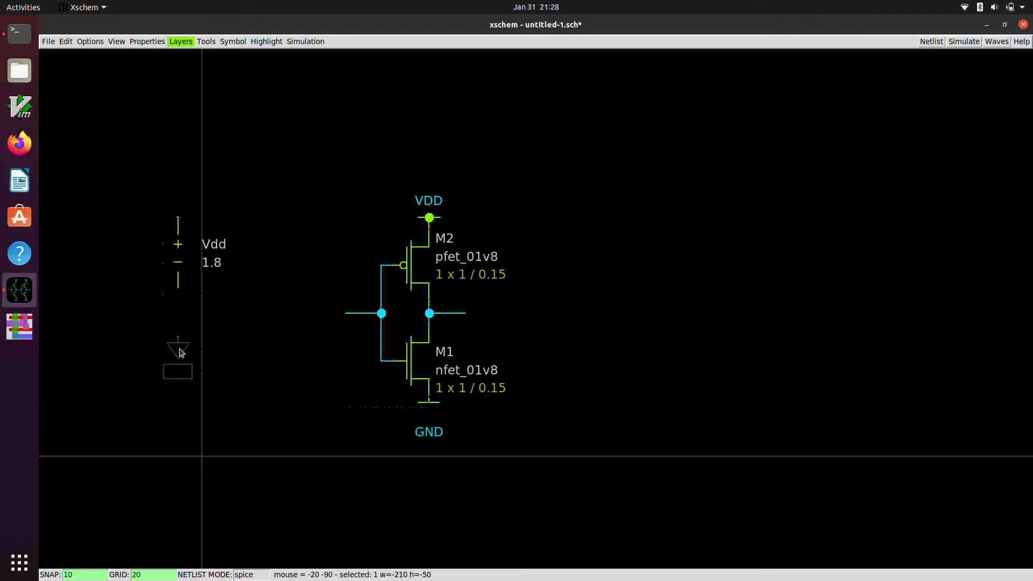
{"action": "left_click", "coordinate": [178, 301]}
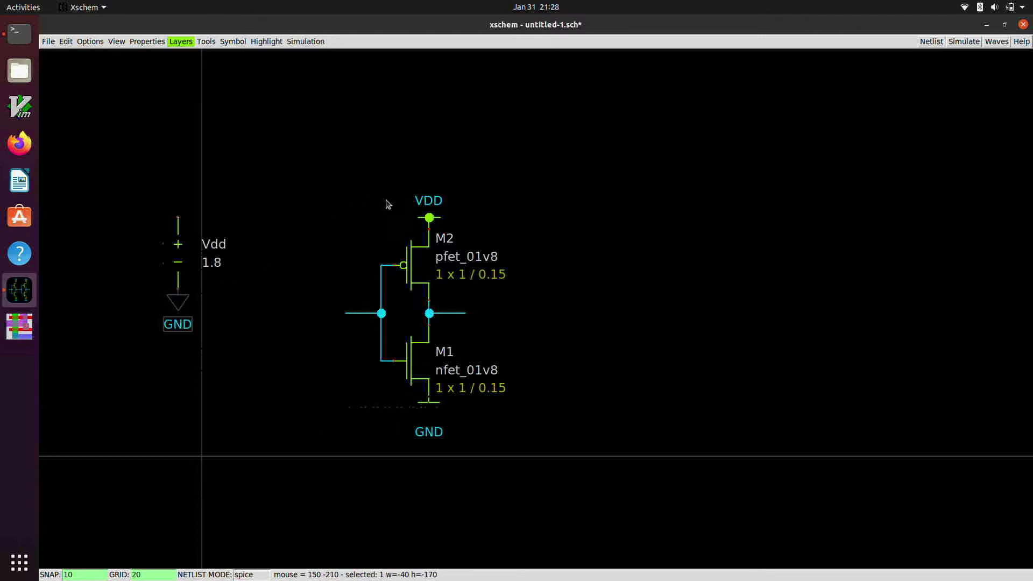
Step: Copy the VDD symbol onto the top of the Vdd source and refresh the drawing
{"action": "left_click", "coordinate": [429, 212]}
{"action": "key", "text": "c"}
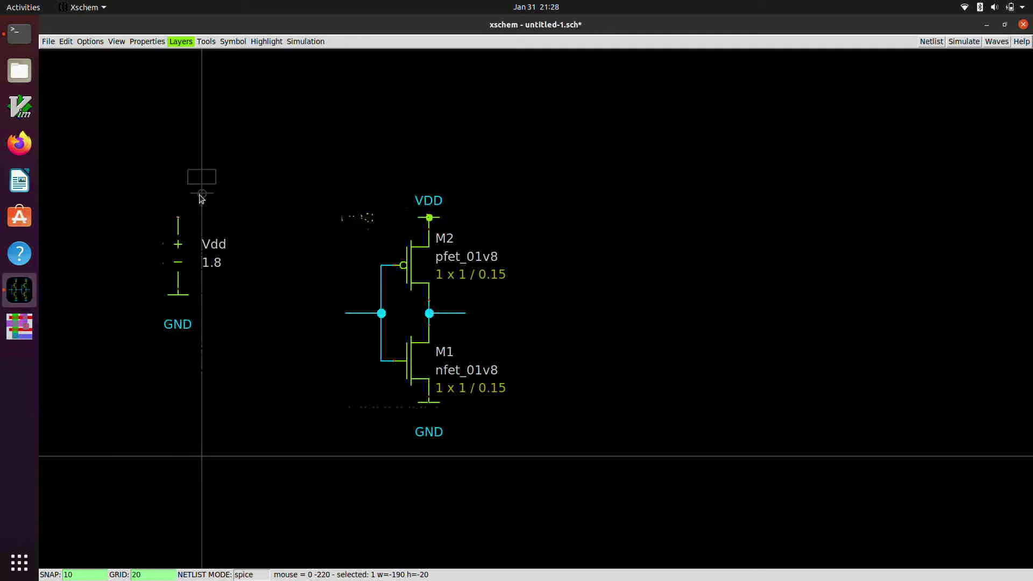
{"action": "left_click", "coordinate": [178, 207]}
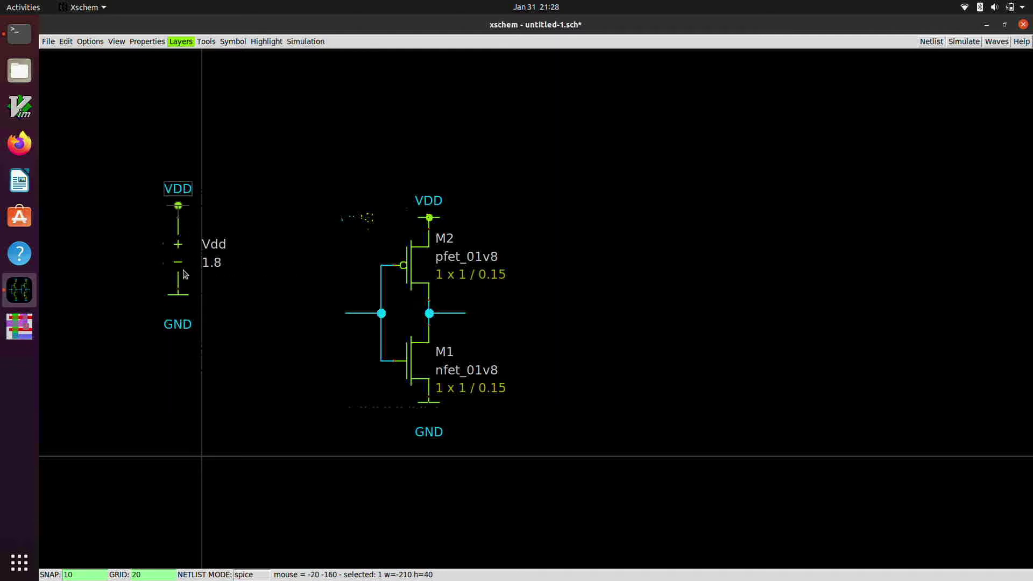
{"action": "key", "text": "Escape"}
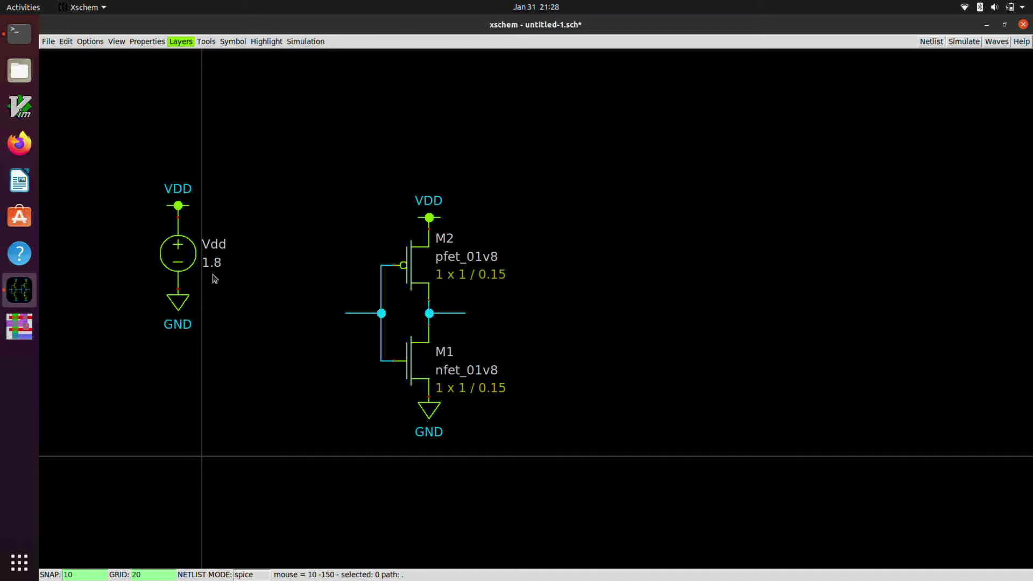
{"action": "scroll", "coordinate": [215, 279], "scroll_direction": "down", "scroll_amount": 1}
{"action": "scroll", "coordinate": [214, 278], "scroll_direction": "up", "scroll_amount": 1}
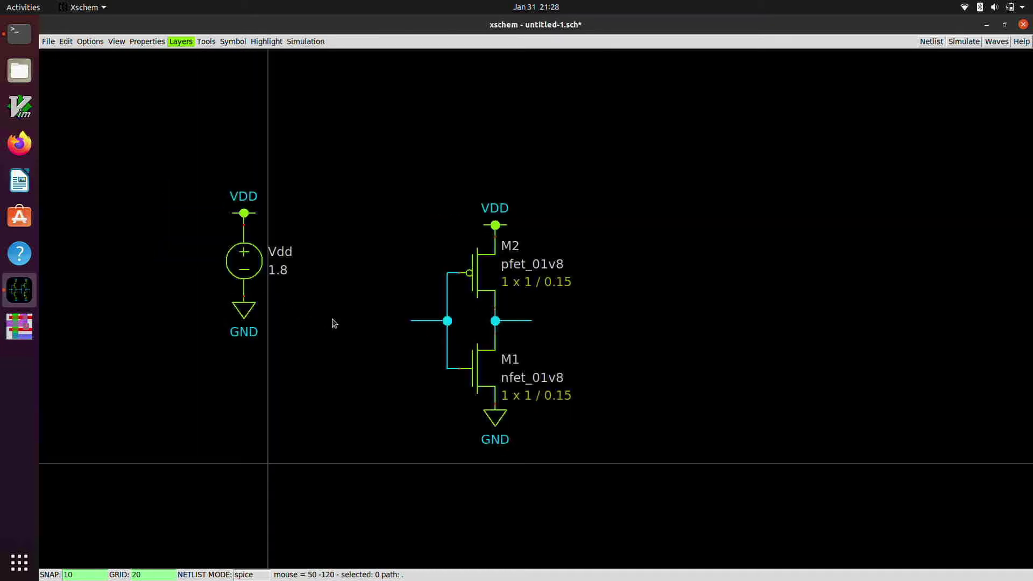
{"action": "scroll", "coordinate": [352, 326], "scroll_direction": "up", "scroll_amount": 1}
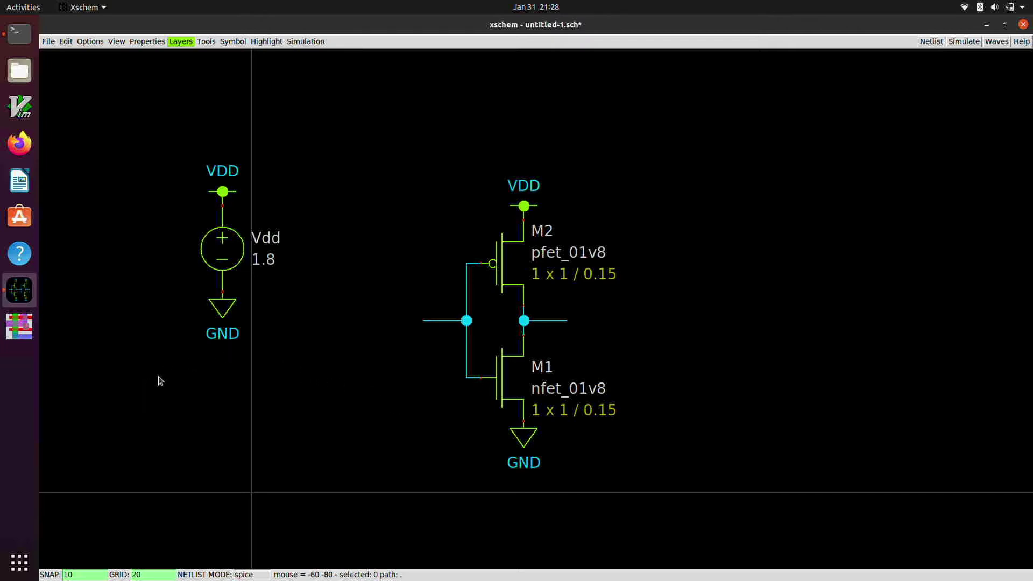
Step: Copy the Vdd source with its ground symbol to a spot below it
{"action": "left_click_drag", "start_coordinate": [151, 391], "coordinate": [318, 193]}
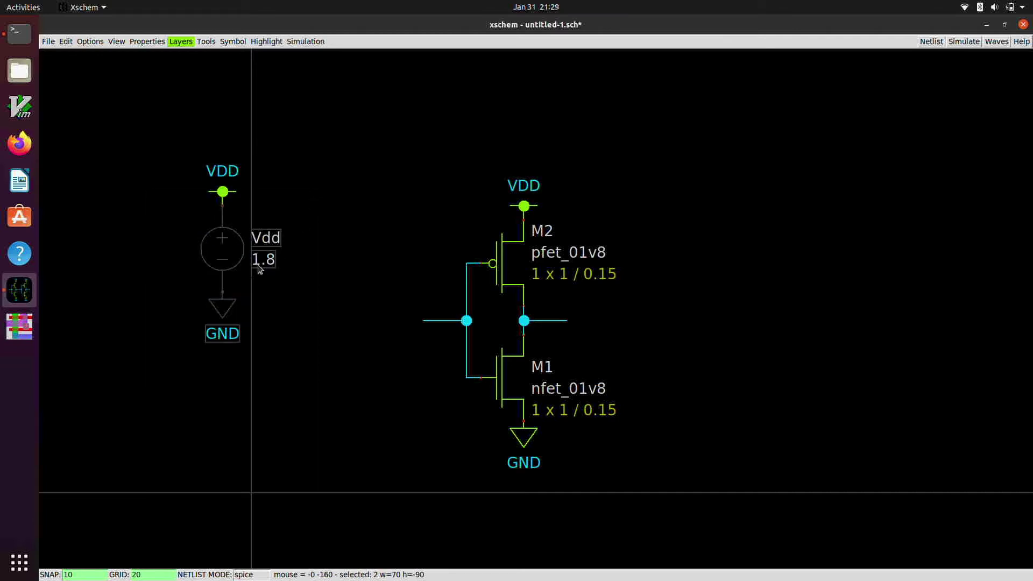
{"action": "left_click_drag", "start_coordinate": [217, 275], "coordinate": [208, 463]}
{"action": "left_click", "coordinate": [320, 456]}
Step: Rename the copied source to Vin and set its value to 0
{"action": "double_click", "coordinate": [258, 422]}
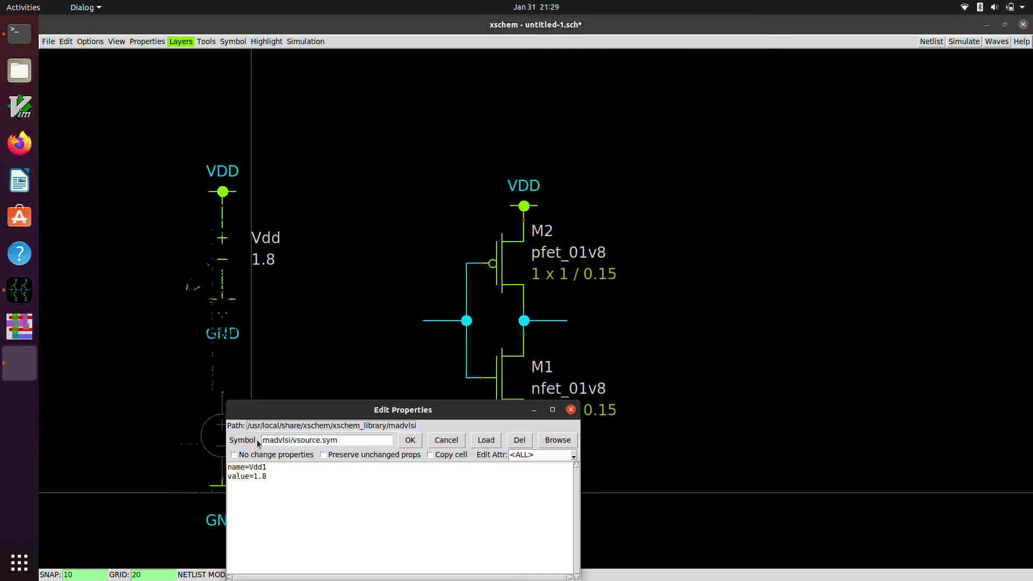
{"action": "key", "text": "BackSpace"}
{"action": "key", "text": "BackSpace"}
{"action": "key", "text": "BackSpace"}
{"action": "type", "text": "in"}
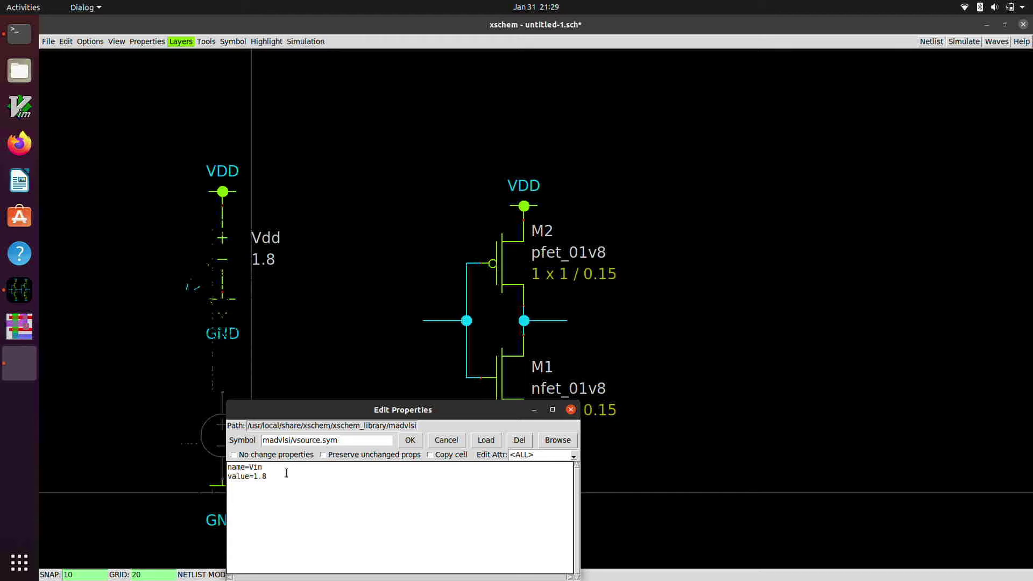
{"action": "left_click", "coordinate": [287, 472]}
{"action": "key", "text": "BackSpace"}
{"action": "key", "text": "BackSpace"}
{"action": "key", "text": "BackSpace"}
{"action": "type", "text": "0"}
{"action": "left_click", "coordinate": [410, 439]}
{"action": "scroll", "coordinate": [359, 493], "scroll_direction": "down", "scroll_amount": 1}
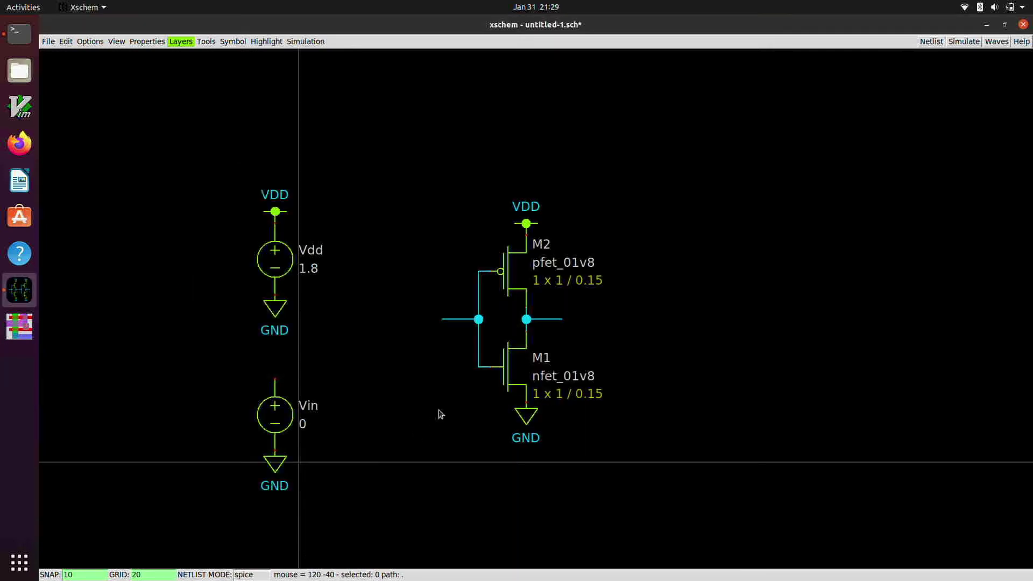
{"action": "scroll", "coordinate": [437, 414], "scroll_direction": "up", "scroll_amount": 1}
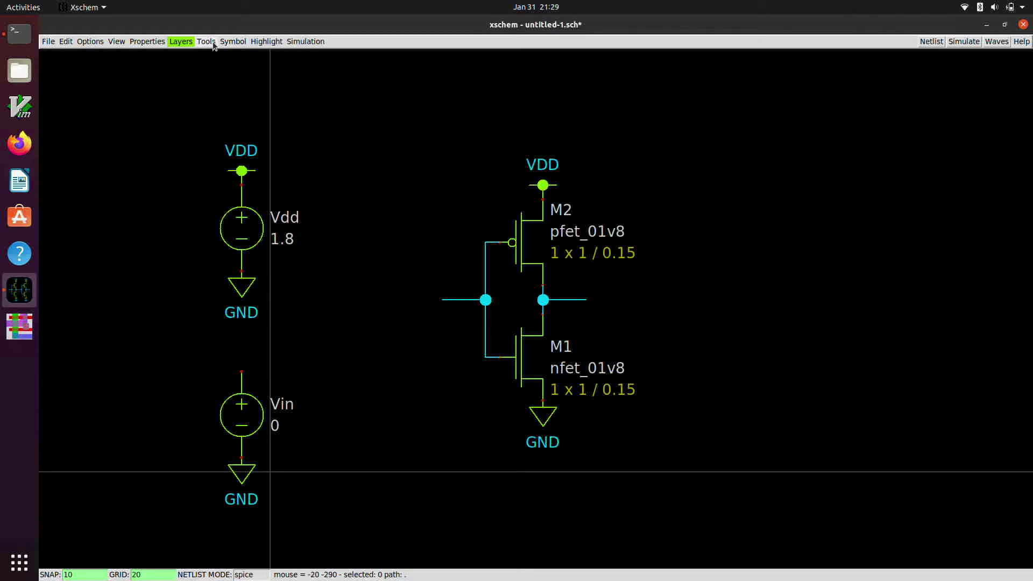
Step: Reopen the Choose symbol dialog and select tt_models.sym from madvlsi
{"action": "key", "text": "Insert"}
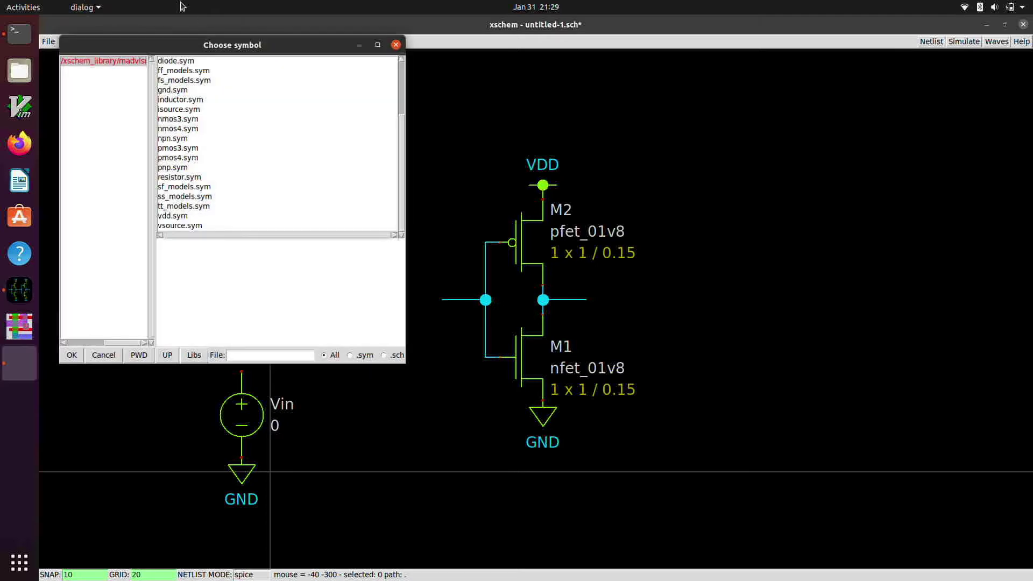
{"action": "left_click", "coordinate": [180, 207]}
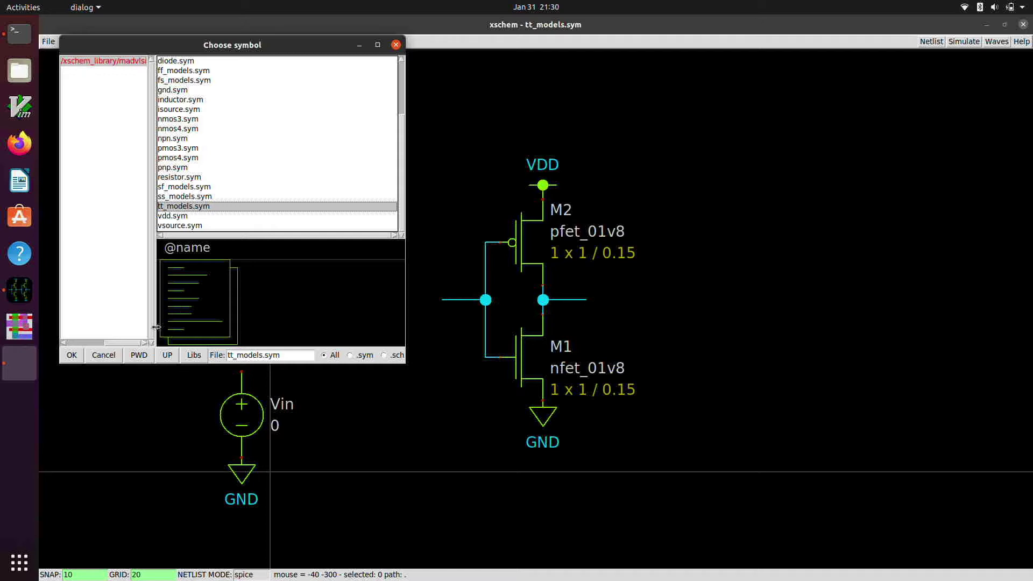
Step: Place the TT_MODELS corner-model block to the right of the inverter
{"action": "left_click", "coordinate": [71, 355]}
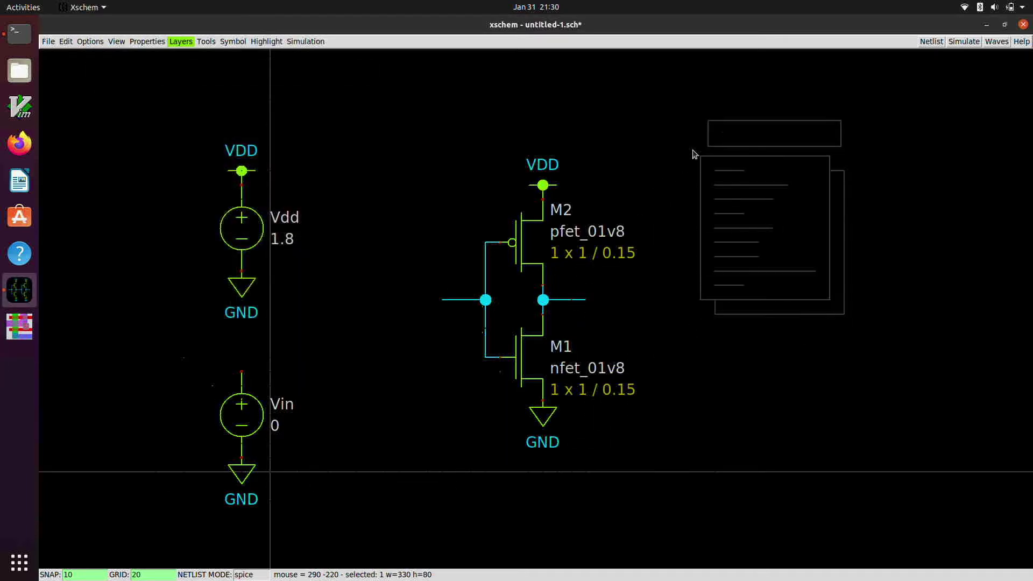
{"action": "left_click", "coordinate": [732, 139]}
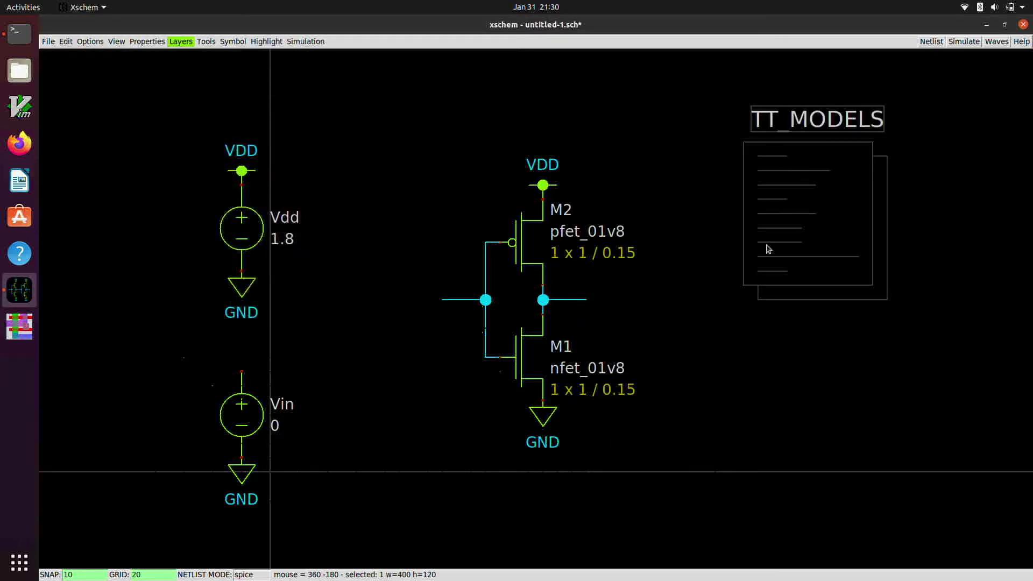
{"action": "left_click", "coordinate": [733, 342]}
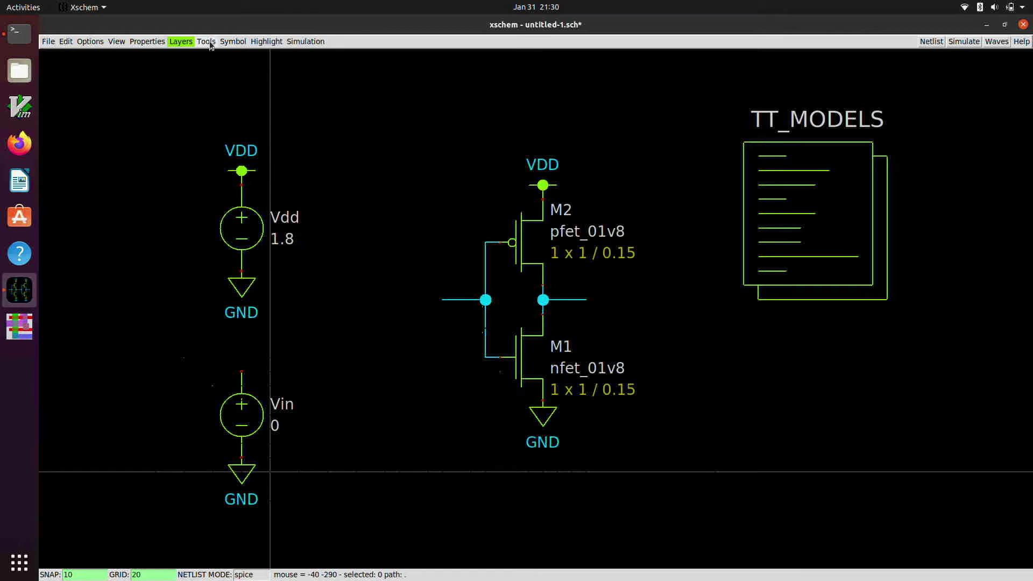
Step: Pick code_shown.sym from the devices library for placement
{"action": "key", "text": "Insert"}
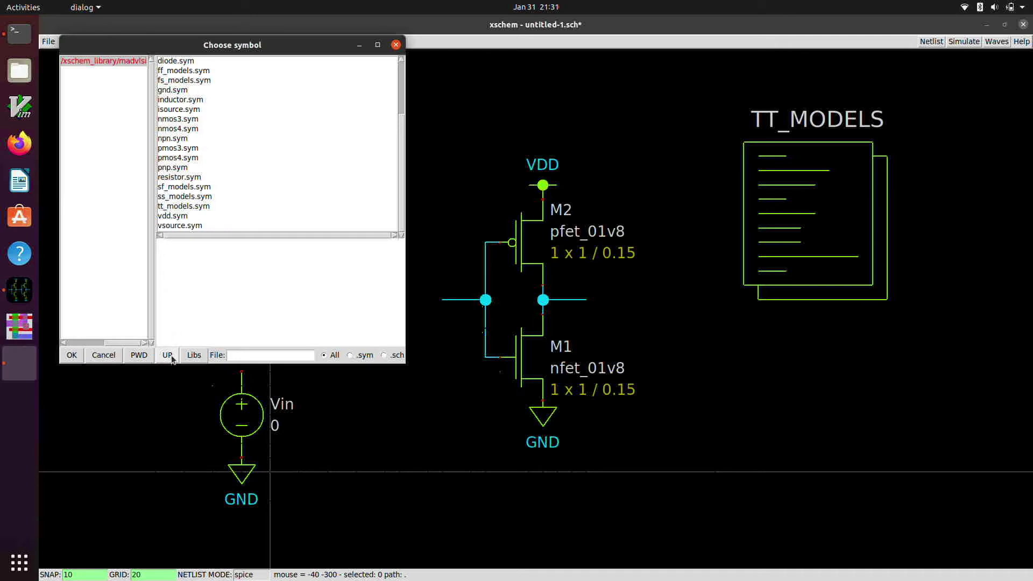
{"action": "left_click", "coordinate": [193, 355]}
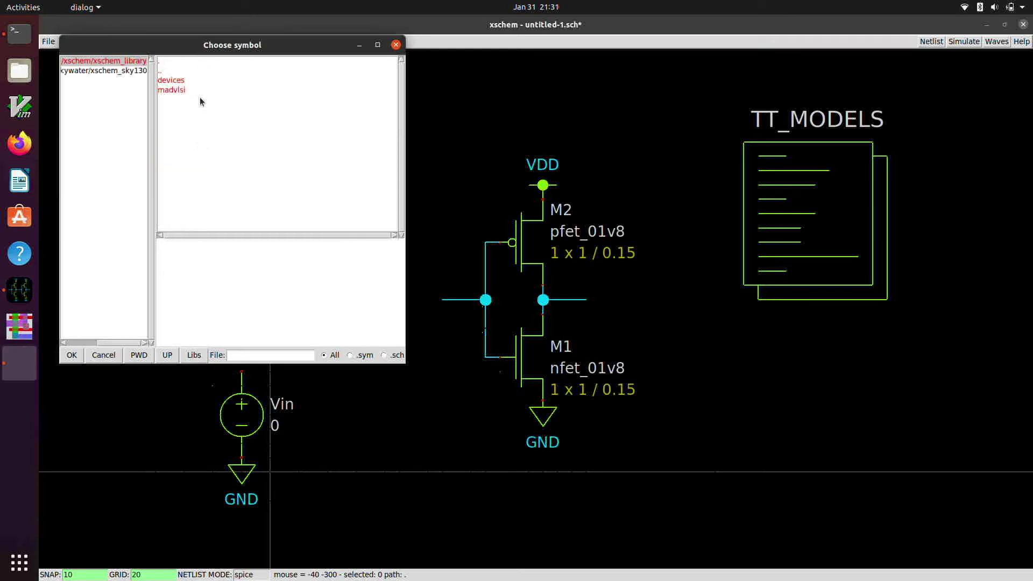
{"action": "double_click", "coordinate": [184, 83]}
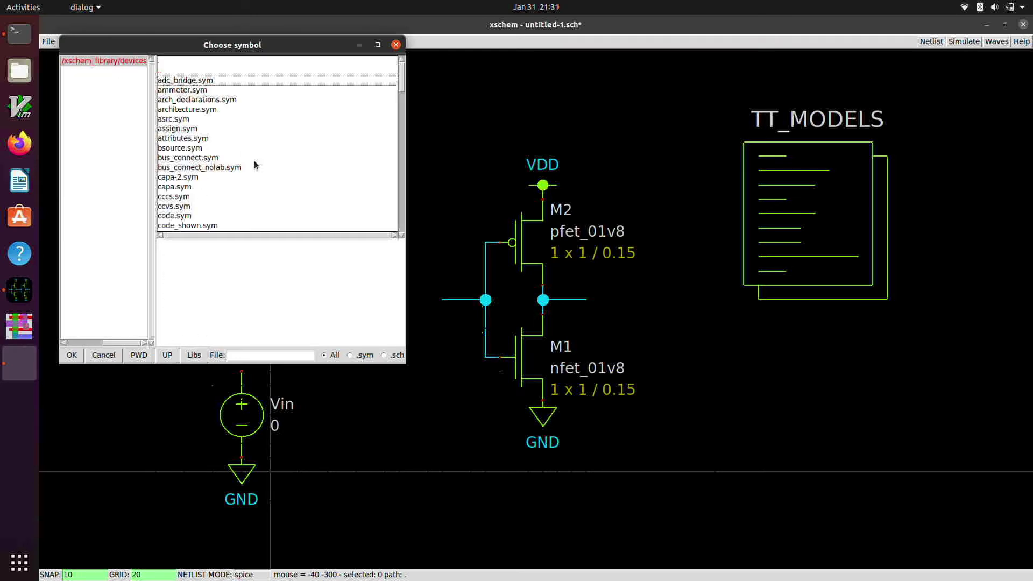
{"action": "scroll", "coordinate": [254, 165], "scroll_direction": "down", "scroll_amount": 5}
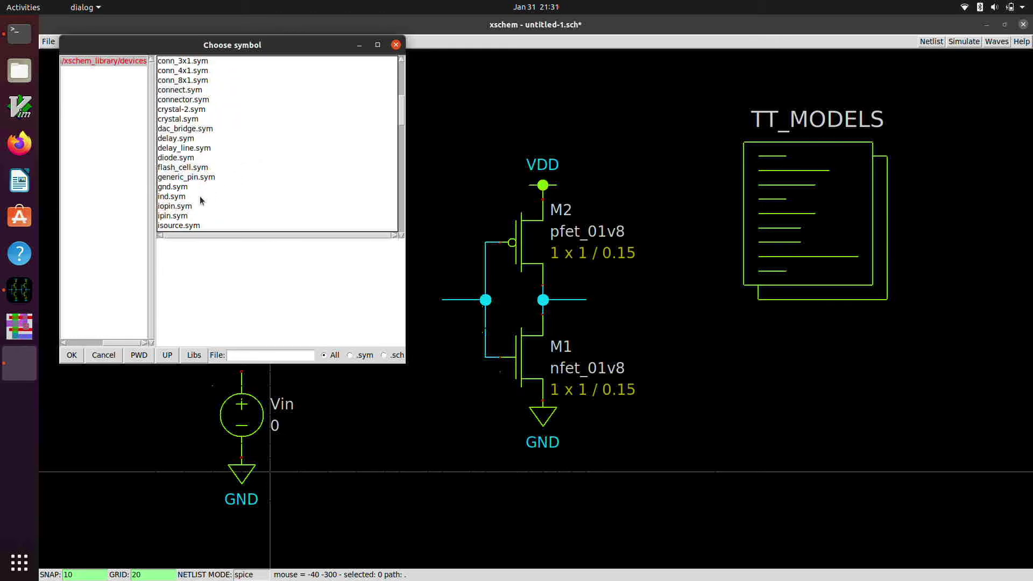
{"action": "scroll", "coordinate": [198, 204], "scroll_direction": "up", "scroll_amount": 2}
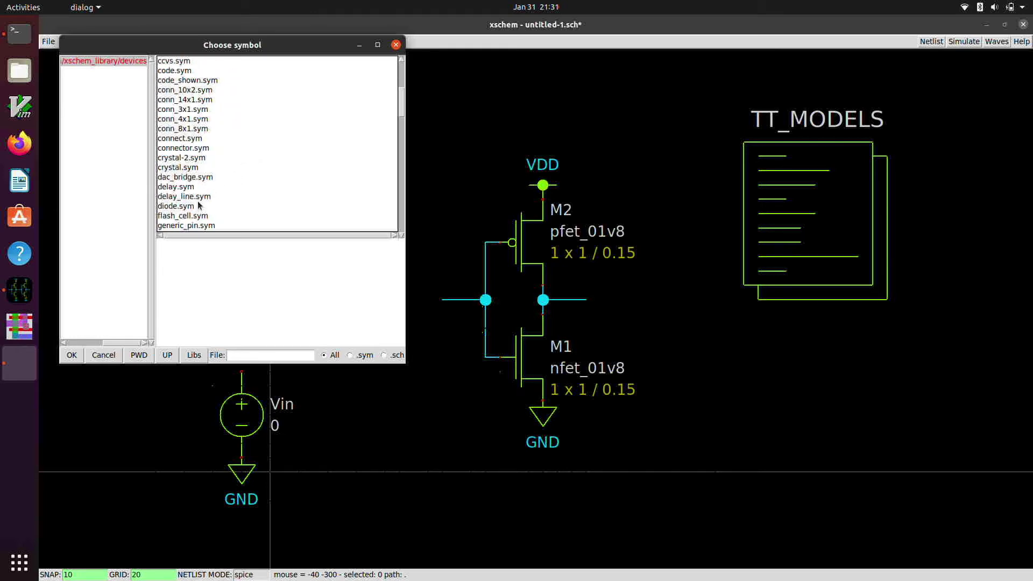
{"action": "left_click", "coordinate": [188, 81]}
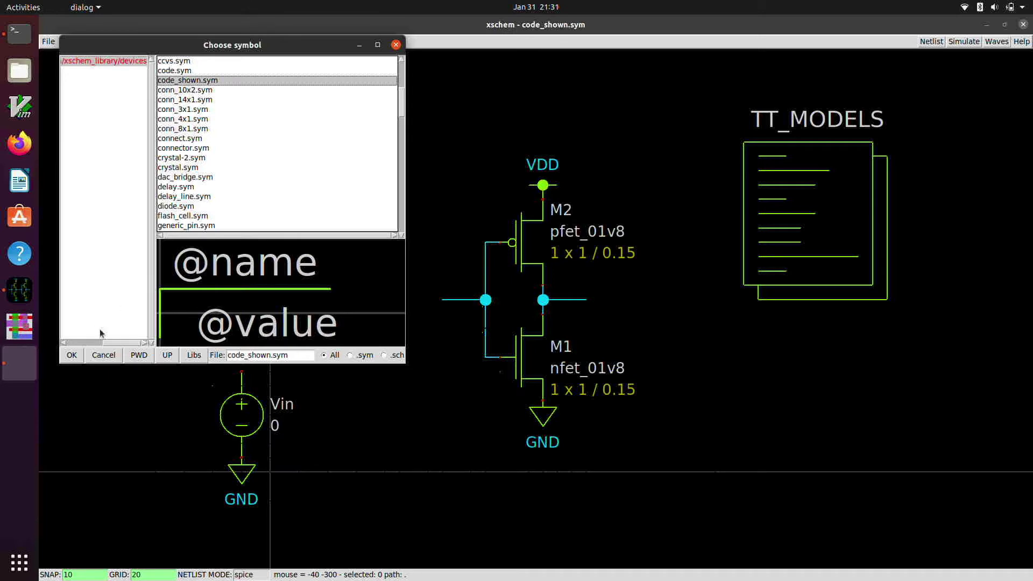
{"action": "left_click", "coordinate": [72, 355]}
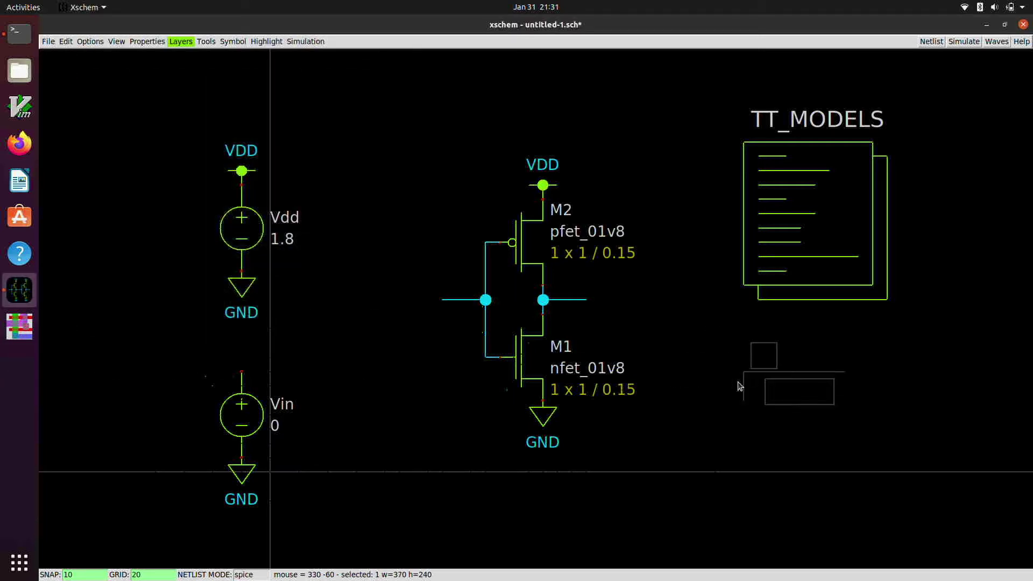
Step: Drop the code block below TT_MODELS, rename it SPICE, holding .dc Vin 0 1.8 0.01 and .save all
{"action": "left_click", "coordinate": [741, 386]}
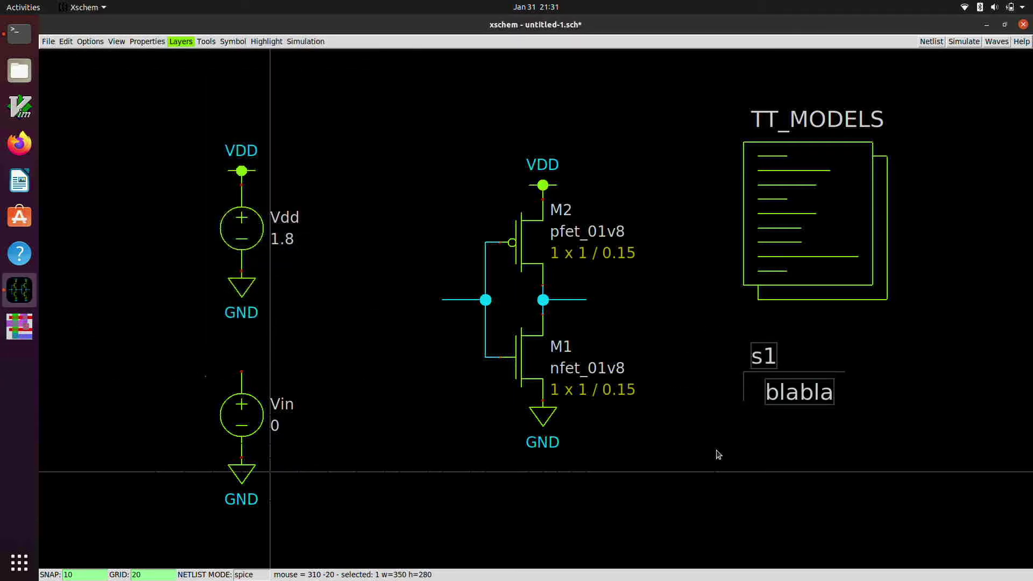
{"action": "double_click", "coordinate": [786, 392]}
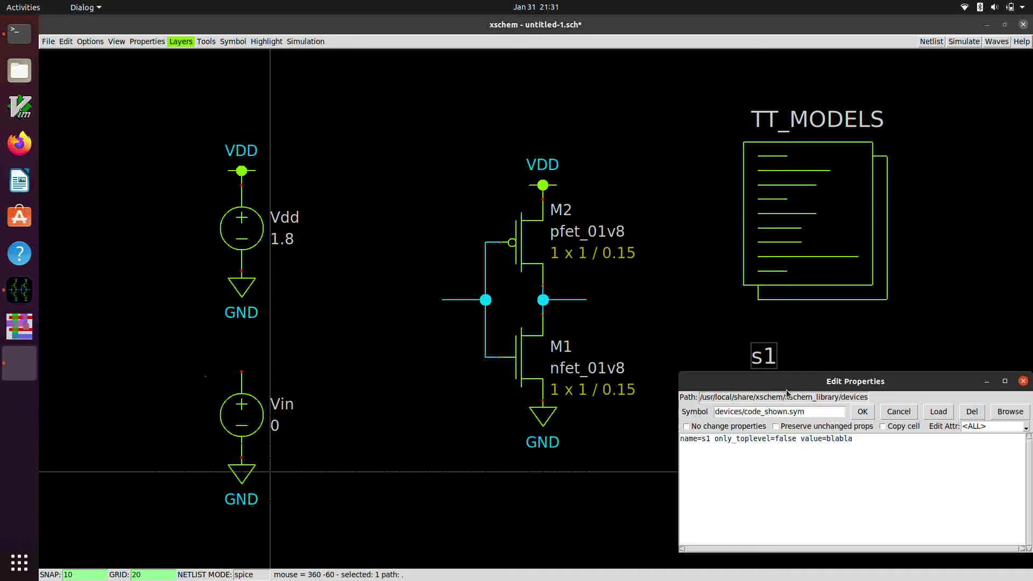
{"action": "left_click", "coordinate": [711, 440]}
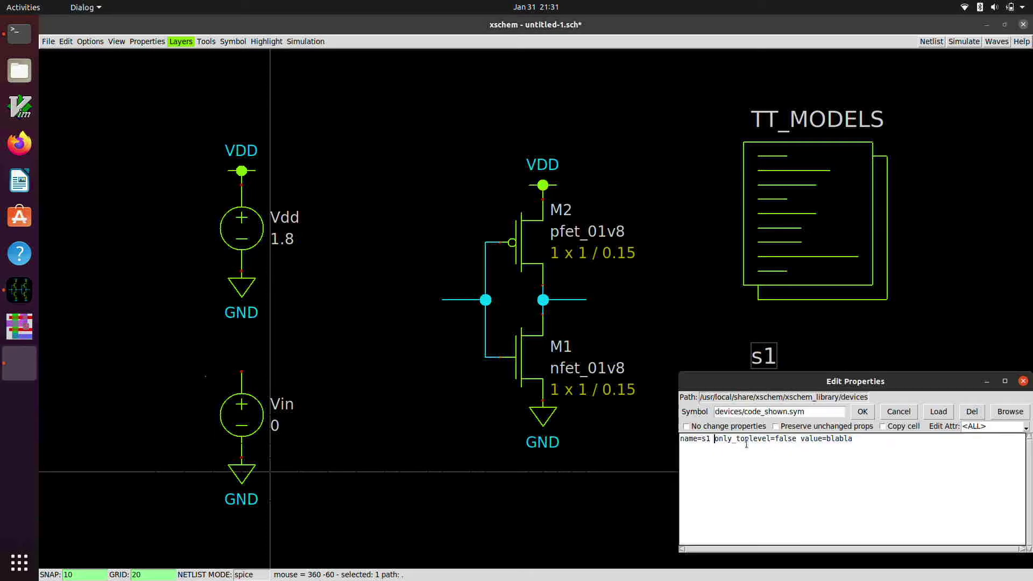
{"action": "key", "text": "BackSpace"}
{"action": "key", "text": "BackSpace"}
{"action": "type", "text": "SPICE"}
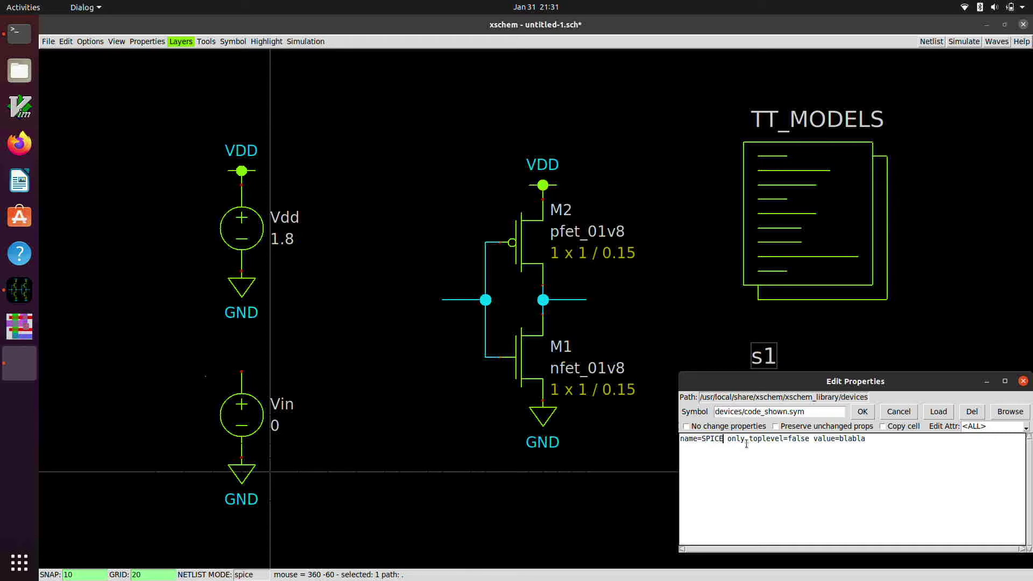
{"action": "left_click", "coordinate": [926, 443]}
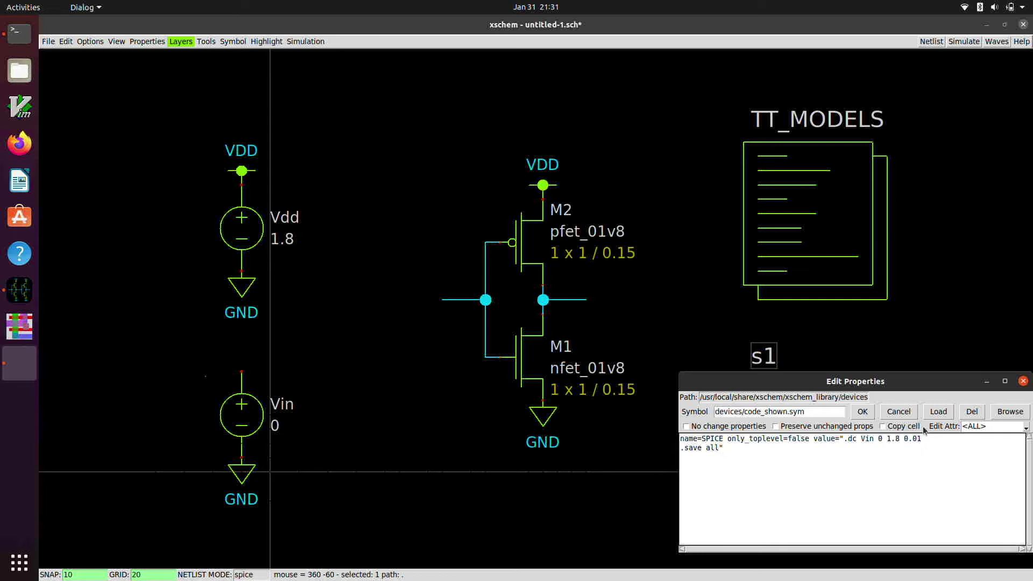
{"action": "left_click", "coordinate": [862, 411]}
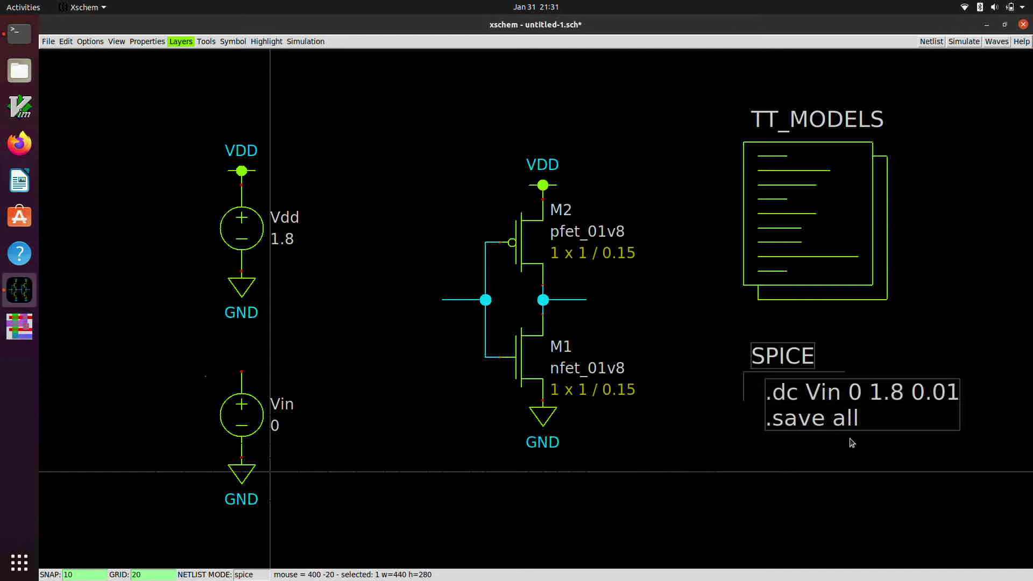
Step: Add lab_pin net labels named Vin at the inverter input and on the Vin source
{"action": "left_click", "coordinate": [749, 454]}
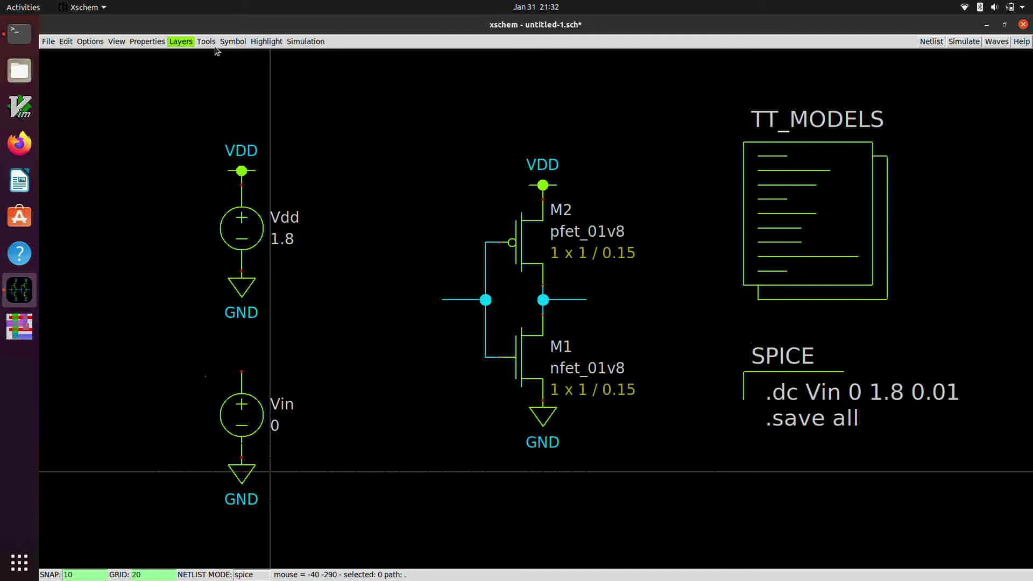
{"action": "key", "text": "Insert"}
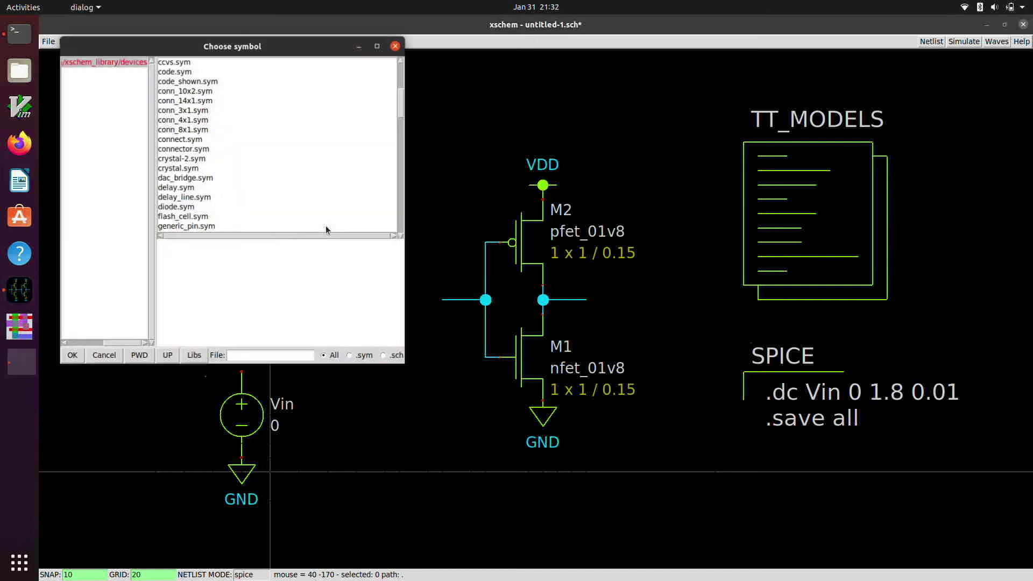
{"action": "scroll", "coordinate": [262, 190], "scroll_direction": "down", "scroll_amount": 3}
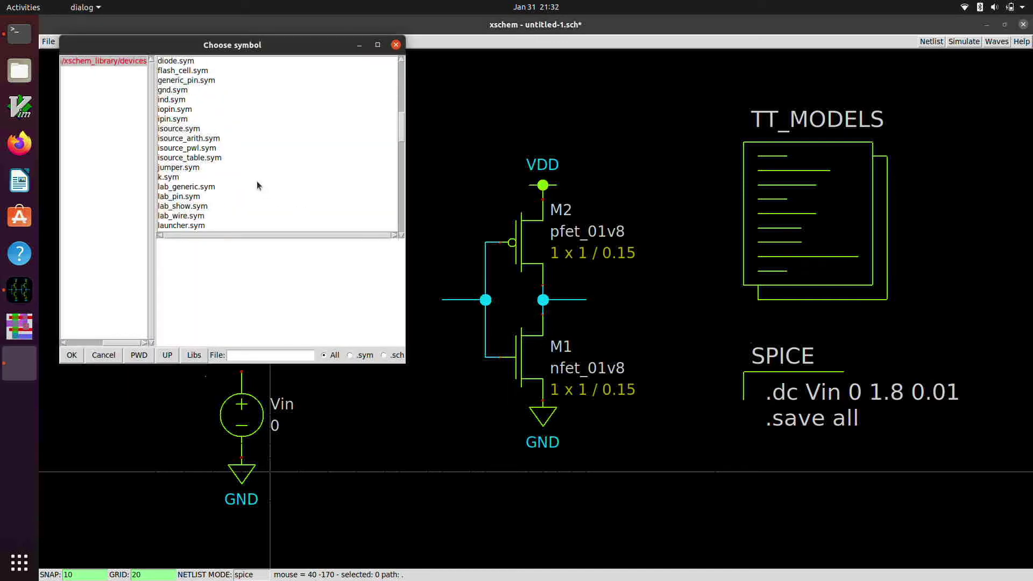
{"action": "left_click", "coordinate": [178, 197]}
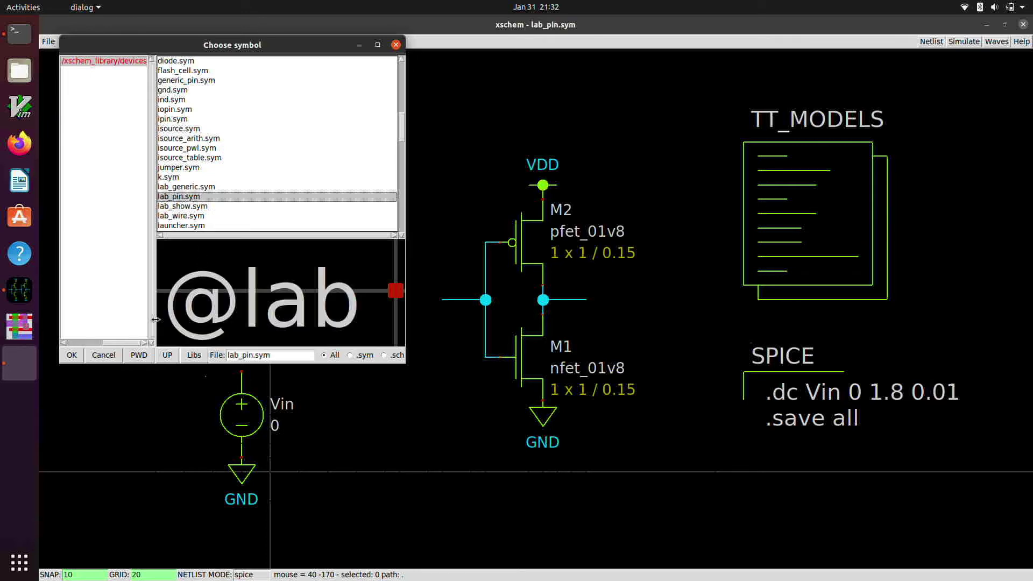
{"action": "left_click", "coordinate": [72, 355]}
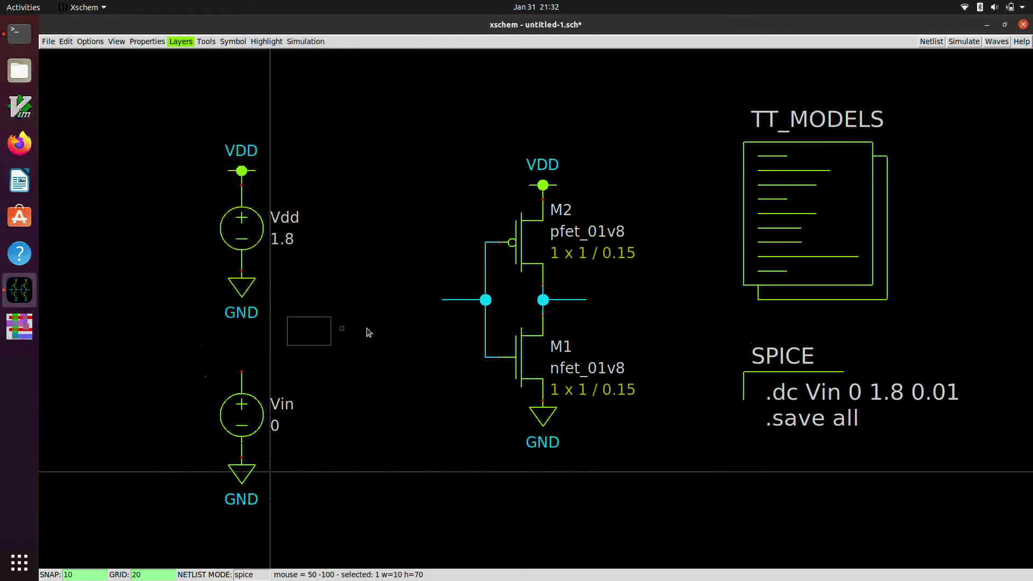
{"action": "left_click", "coordinate": [434, 299]}
{"action": "double_click", "coordinate": [416, 306]}
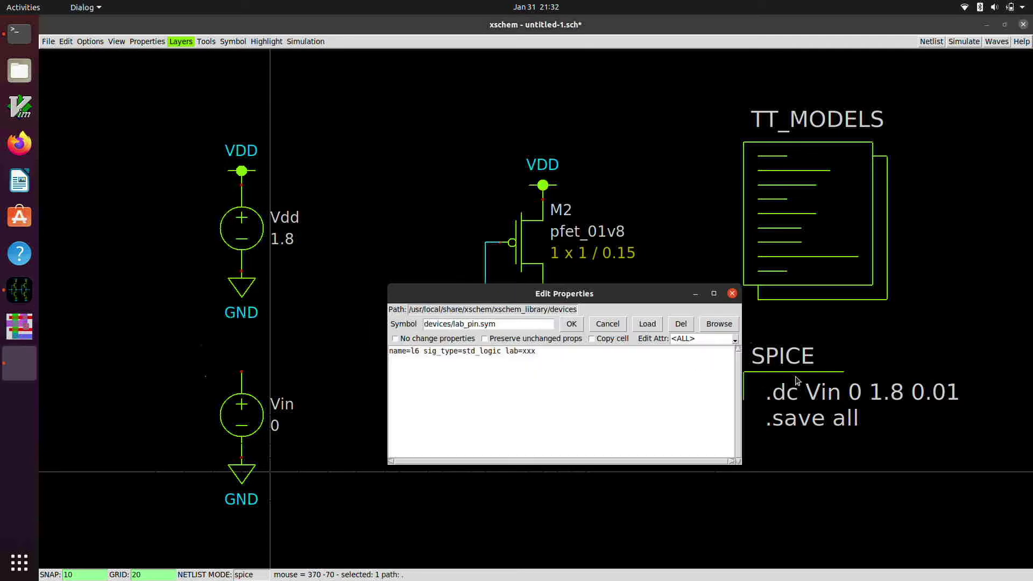
{"action": "left_click", "coordinate": [581, 358]}
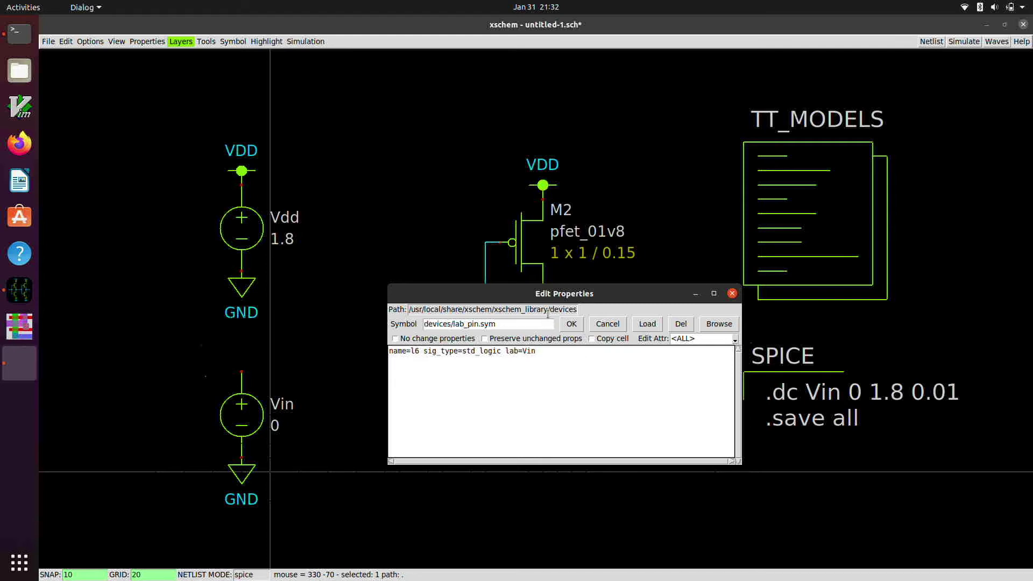
{"action": "type", "text": "Vin"}
{"action": "left_click", "coordinate": [572, 324]}
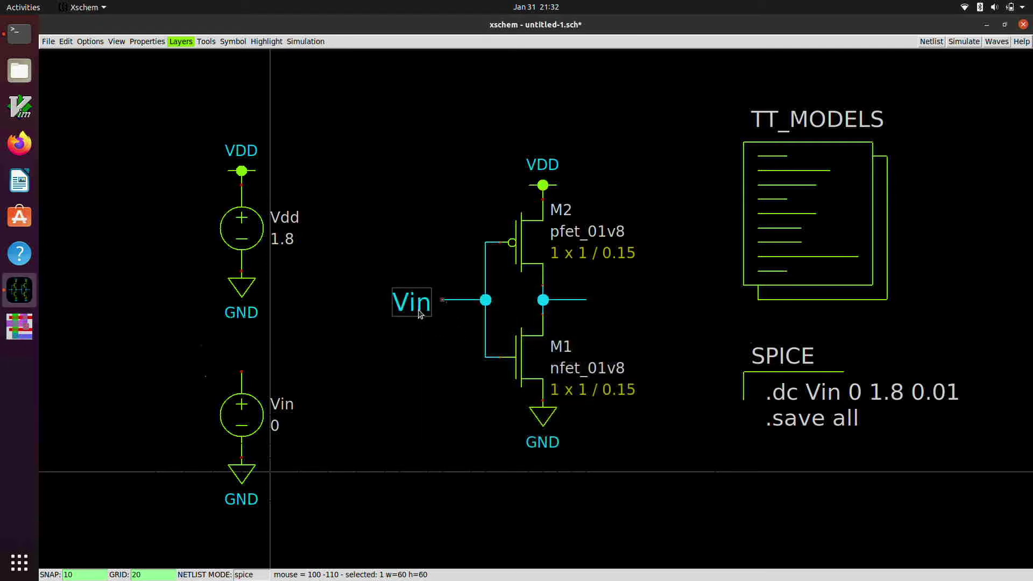
{"action": "left_click_drag", "start_coordinate": [420, 312], "coordinate": [215, 387]}
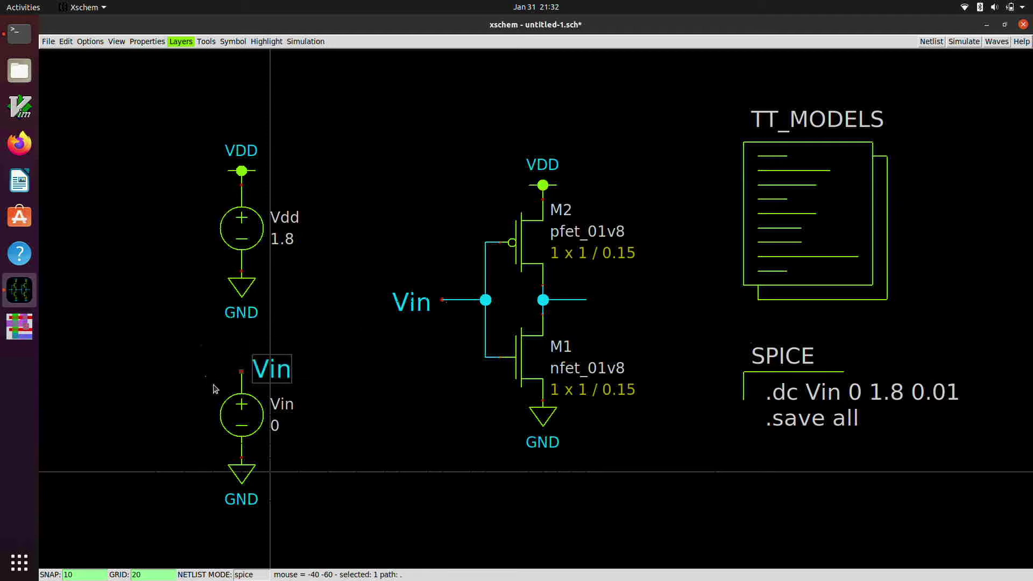
{"action": "left_click", "coordinate": [398, 369]}
Step: Copy the Vin label to the inverter output and rename it Vout
{"action": "left_click", "coordinate": [288, 375]}
{"action": "key", "text": "c"}
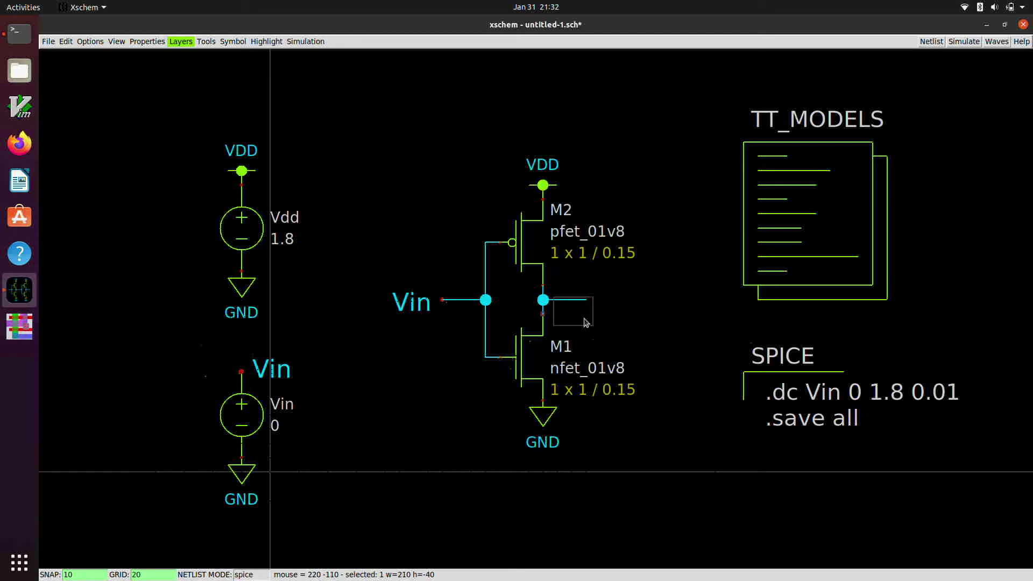
{"action": "left_click", "coordinate": [624, 300]}
{"action": "key", "text": "q"}
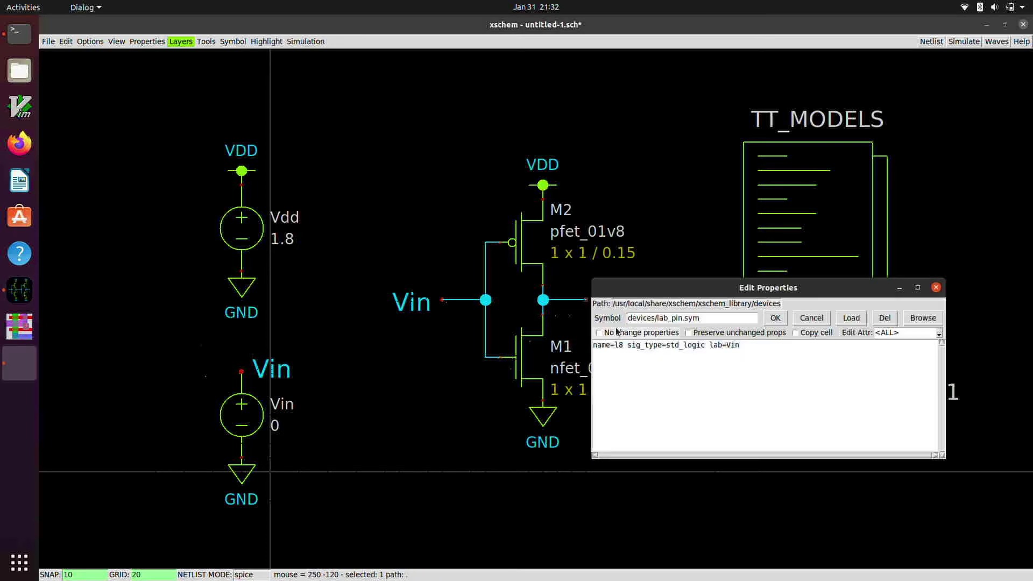
{"action": "left_click", "coordinate": [749, 346]}
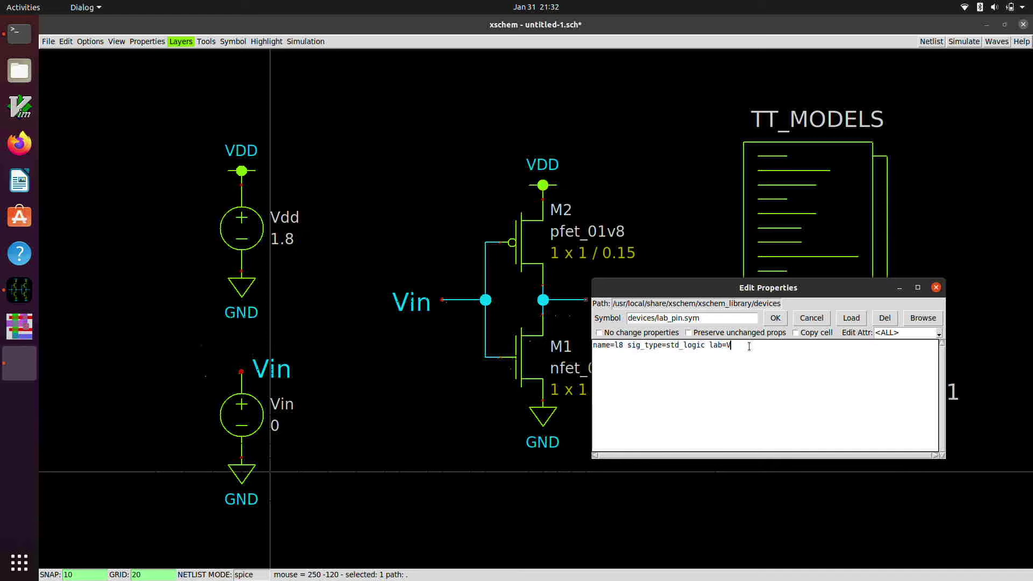
{"action": "left_click", "coordinate": [775, 318]}
{"action": "left_click", "coordinate": [691, 407]}
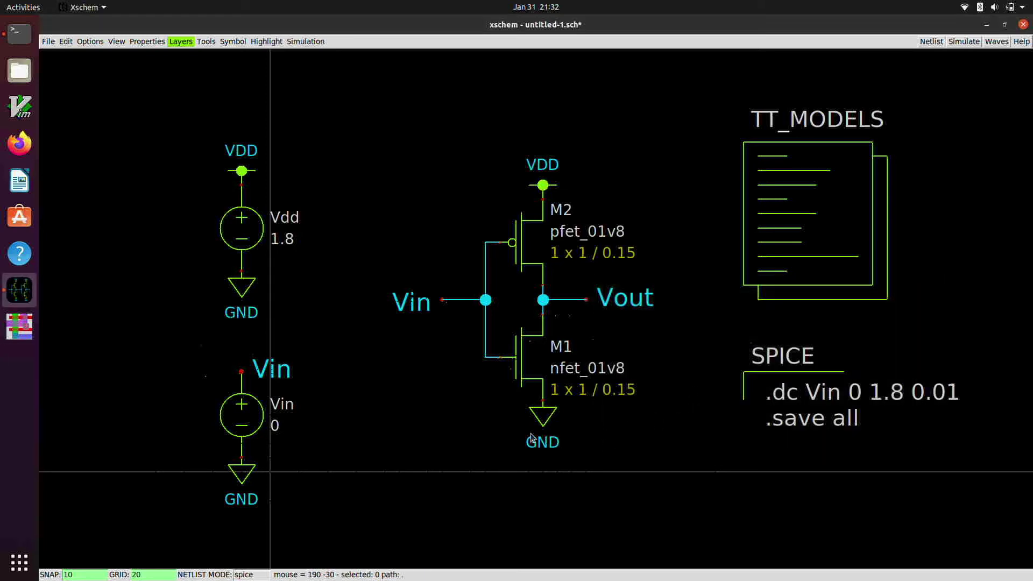
Step: Move the Vdd and Vin sources with their labels up and left, closer to the inverter
{"action": "left_click_drag", "start_coordinate": [167, 515], "coordinate": [352, 128]}
{"action": "key", "text": "m"}
{"action": "left_click", "coordinate": [322, 105]}
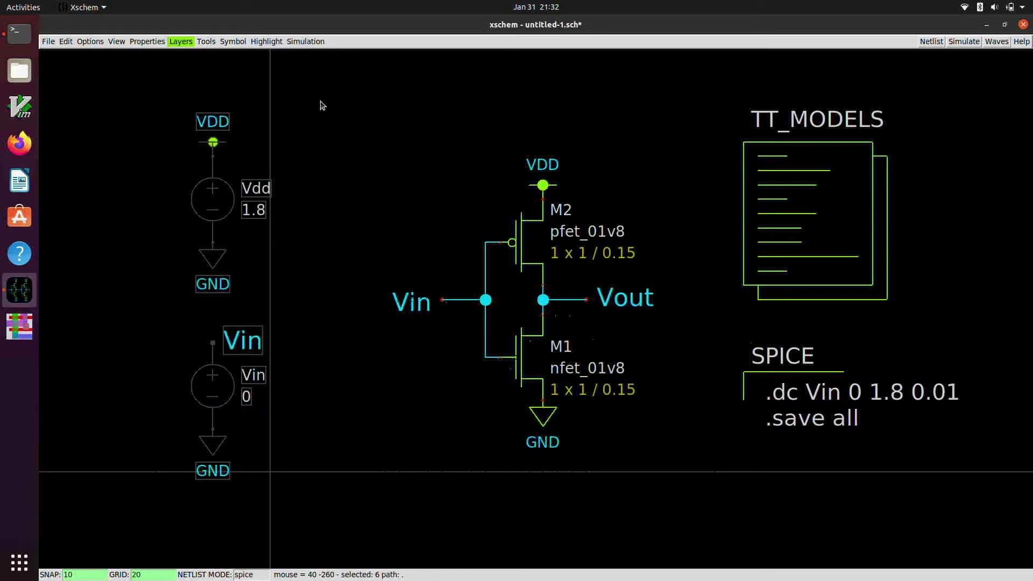
{"action": "key", "text": "ctrl+z"}
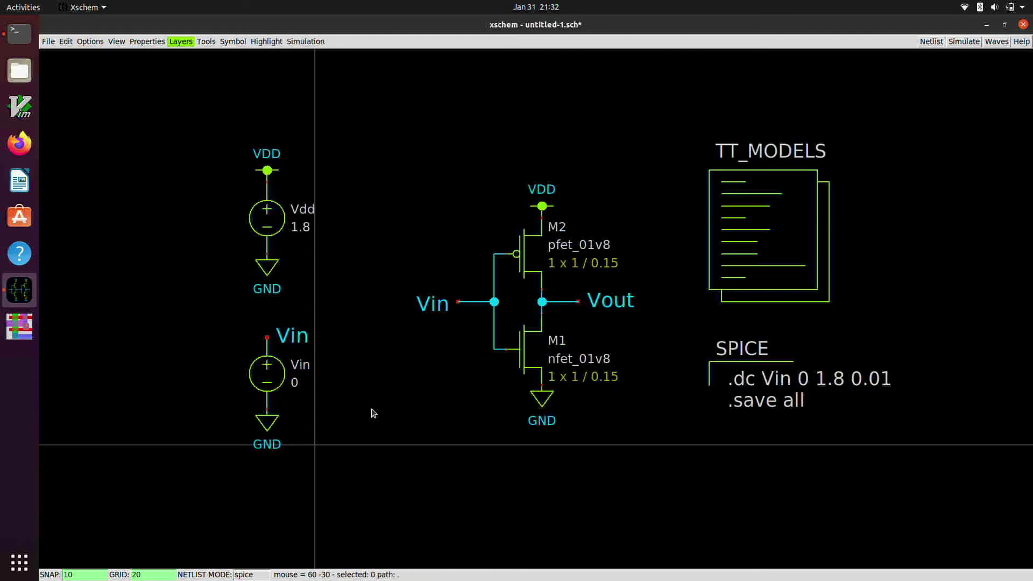
Step: Shift the whole schematic right and up, then fit it in the window
{"action": "left_click_drag", "start_coordinate": [196, 494], "coordinate": [964, 114]}
{"action": "key", "text": "m"}
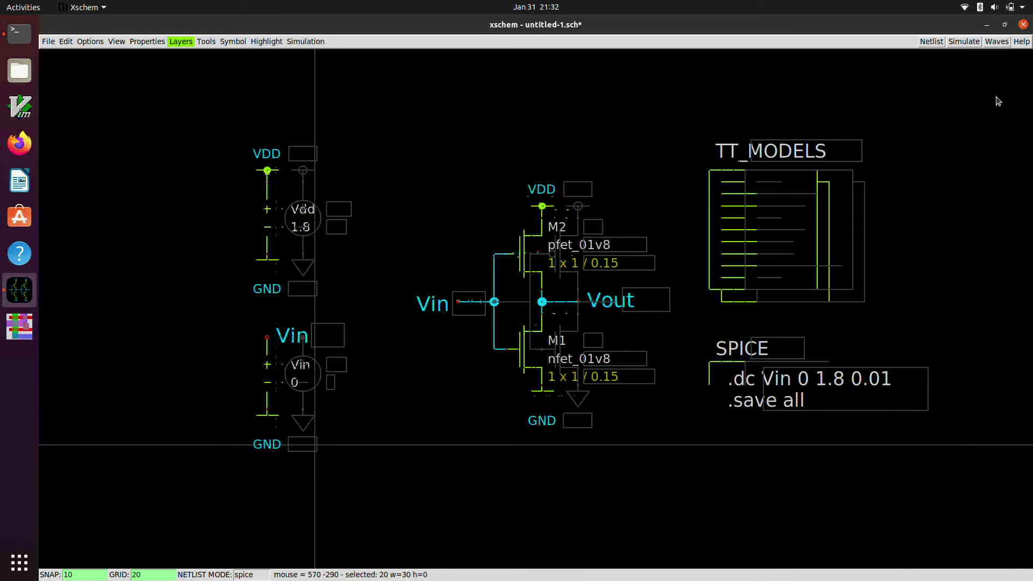
{"action": "key", "text": "ctrl+z"}
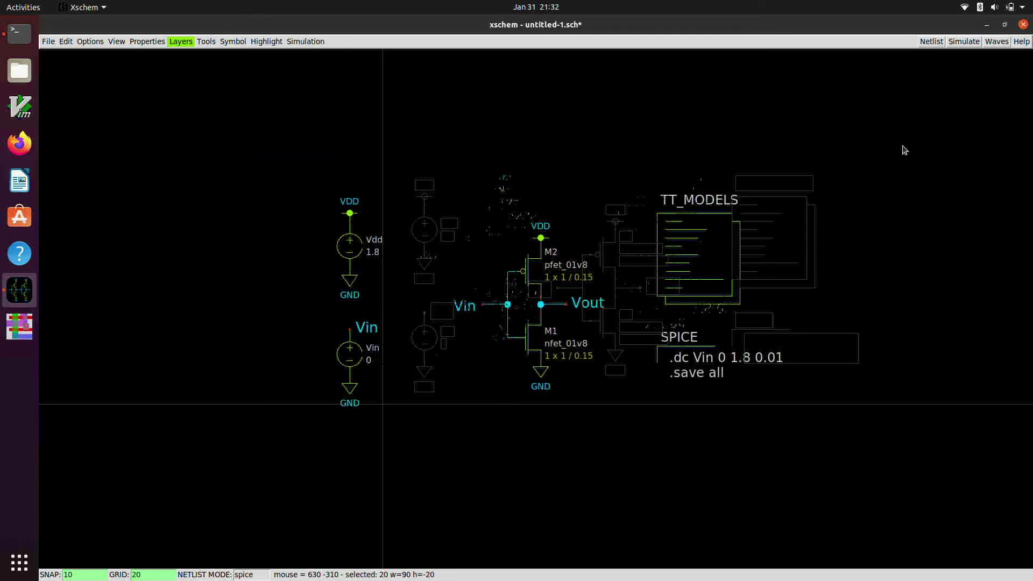
{"action": "left_click", "coordinate": [902, 151]}
{"action": "left_click", "coordinate": [688, 225]}
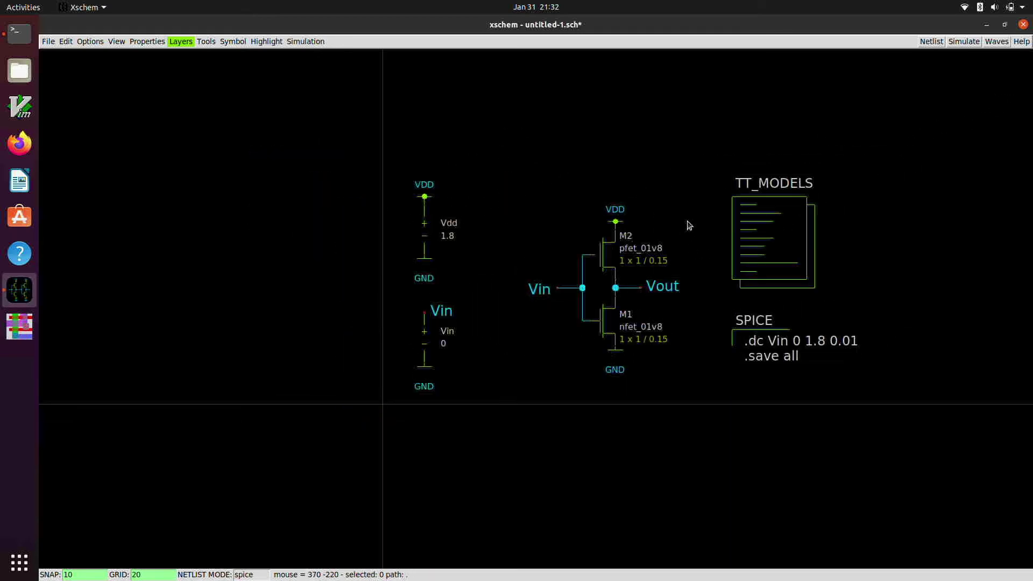
{"action": "key", "text": "f"}
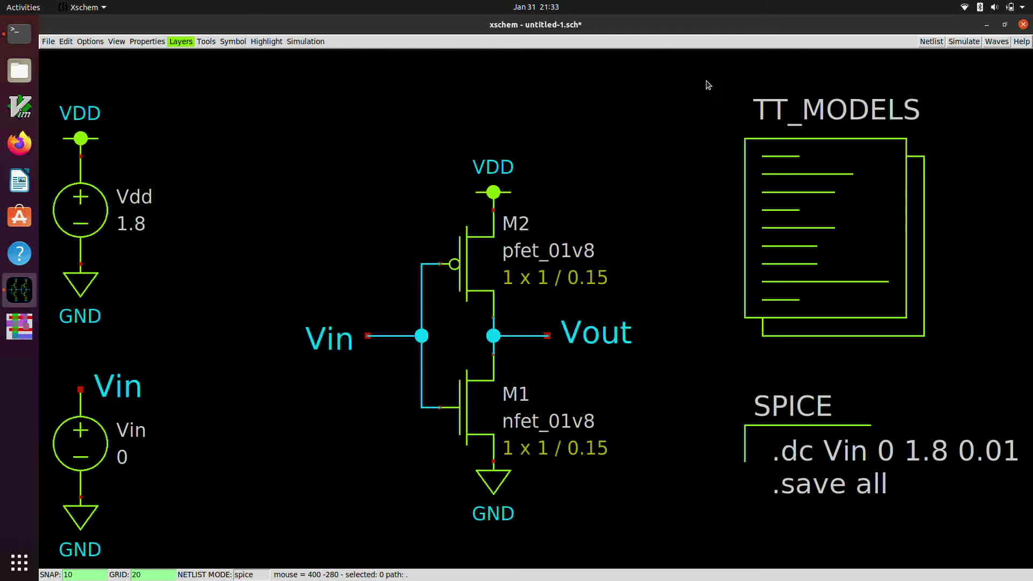
Step: Move the TT_MODELS and SPICE blocks slightly down
{"action": "left_click_drag", "start_coordinate": [708, 85], "coordinate": [973, 524]}
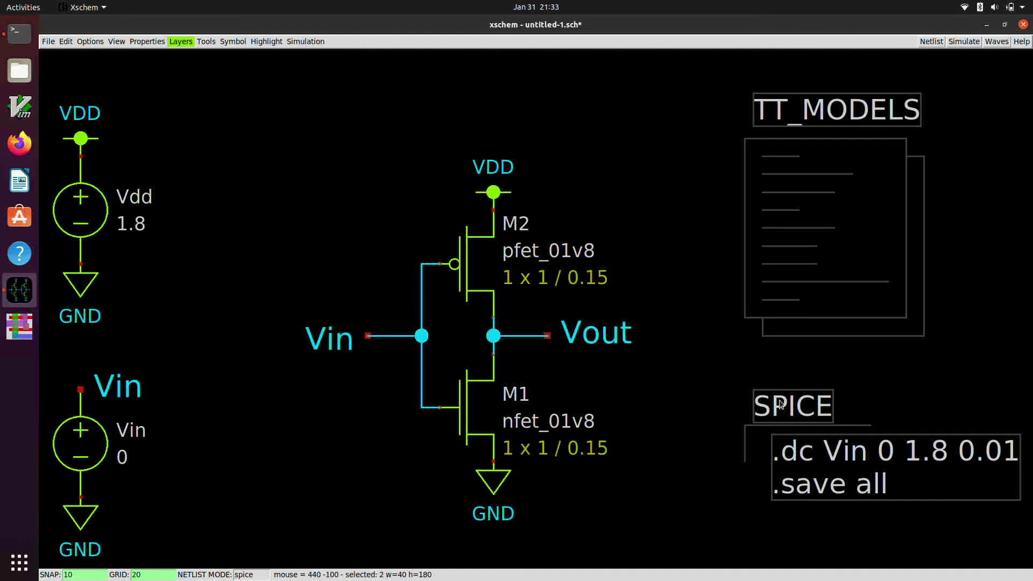
{"action": "left_click_drag", "start_coordinate": [781, 405], "coordinate": [782, 423]}
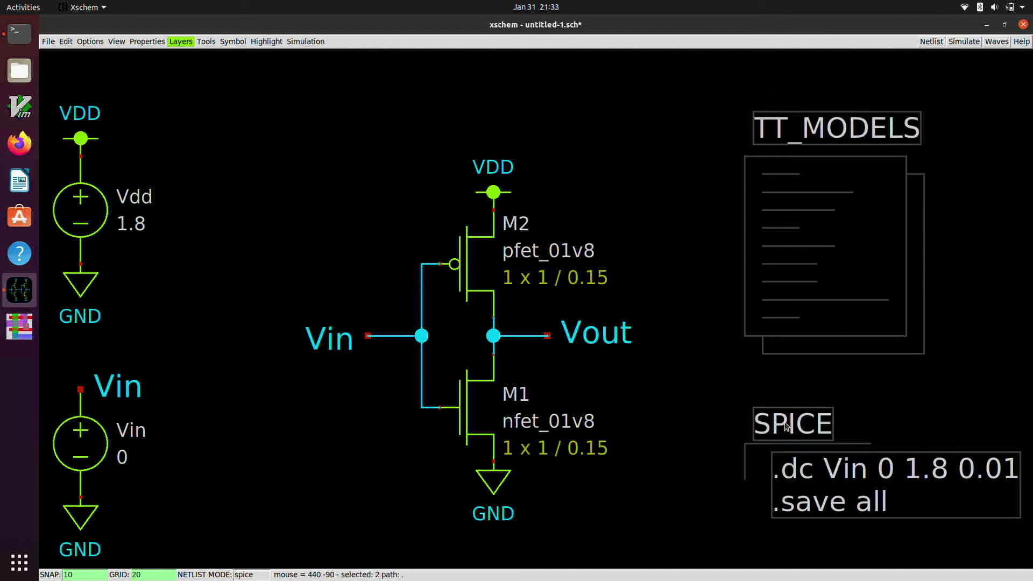
{"action": "left_click", "coordinate": [712, 394]}
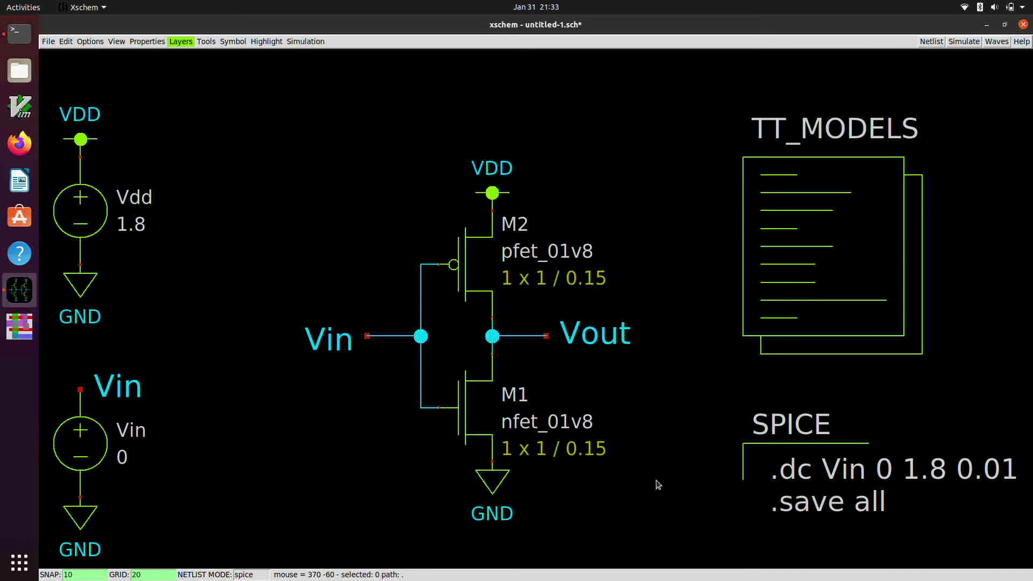
Step: Save the schematic as inverter_vtc.sch in Documents/inverter_tutorial
{"action": "left_click", "coordinate": [48, 41]}
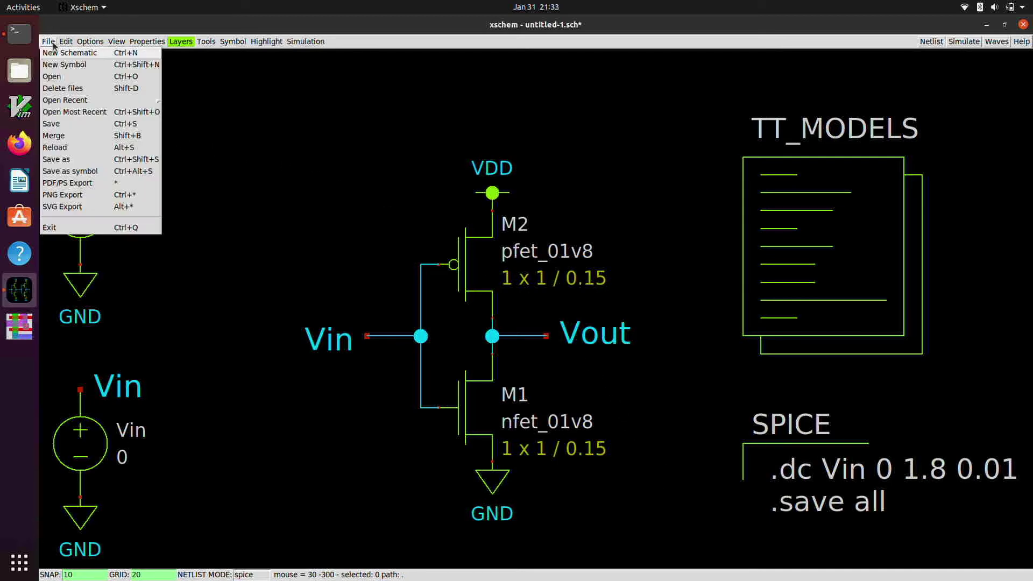
{"action": "left_click", "coordinate": [78, 159]}
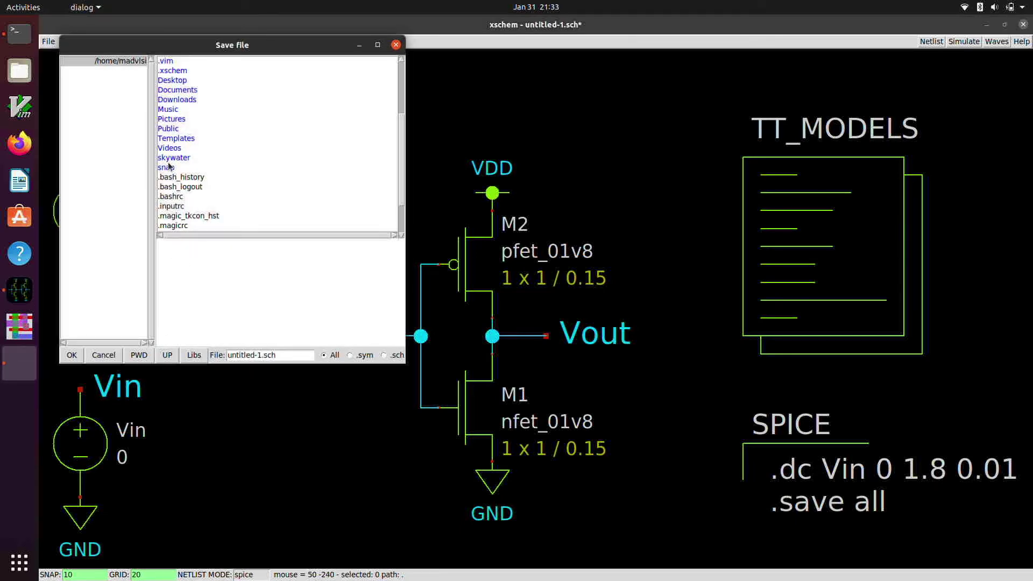
{"action": "double_click", "coordinate": [174, 90]}
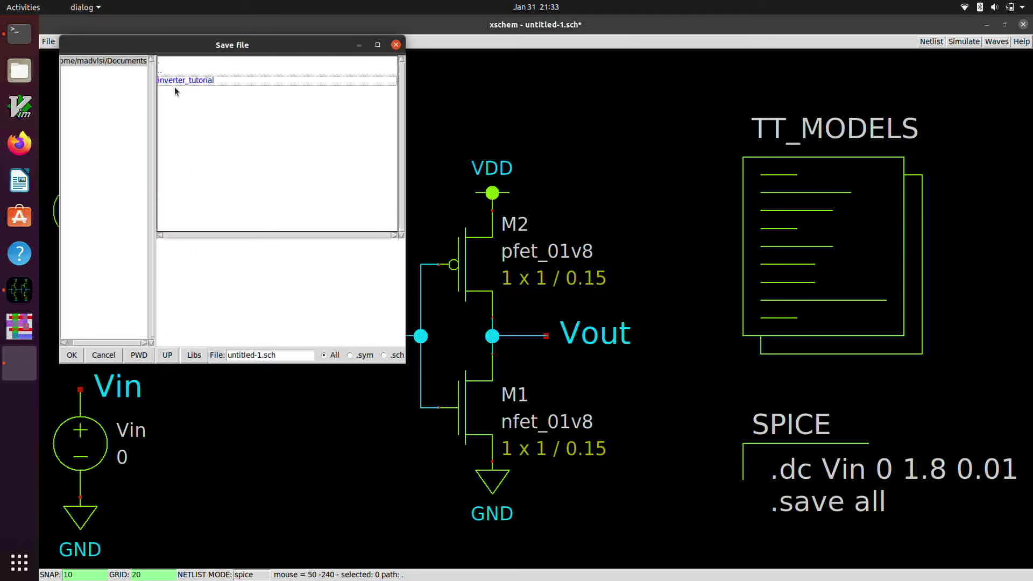
{"action": "double_click", "coordinate": [177, 81]}
{"action": "double_click", "coordinate": [179, 79]}
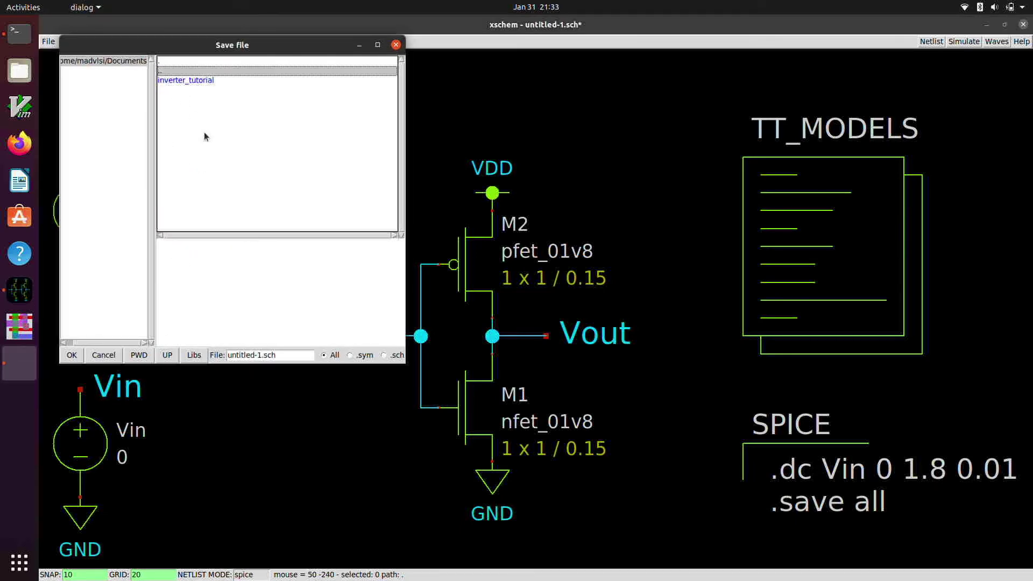
{"action": "double_click", "coordinate": [178, 79]}
{"action": "left_click", "coordinate": [248, 356]}
{"action": "left_click_drag", "start_coordinate": [259, 356], "coordinate": [196, 354]}
{"action": "type", "text": "inverter"}
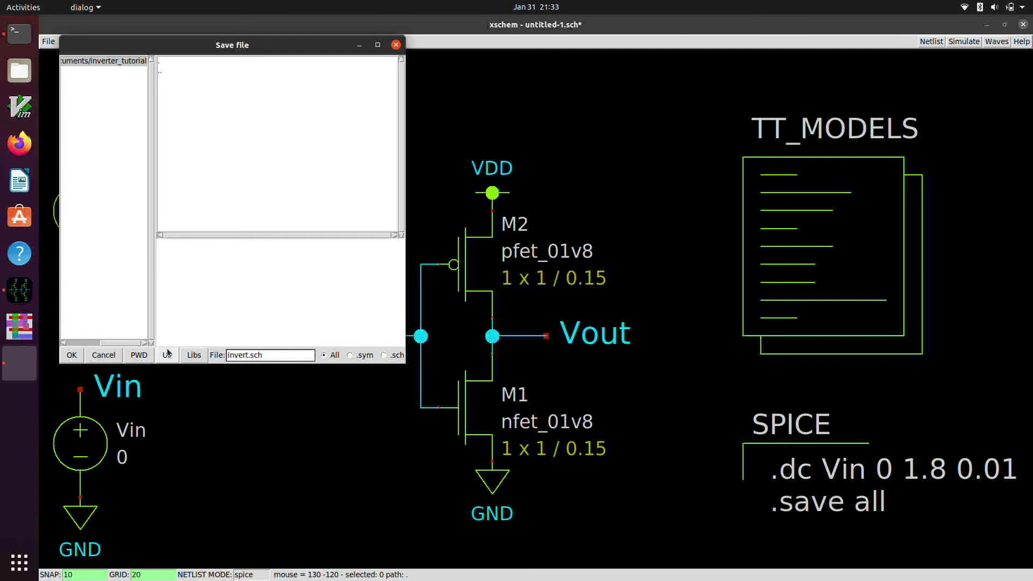
{"action": "type", "text": "_vtc"}
{"action": "left_click", "coordinate": [71, 355]}
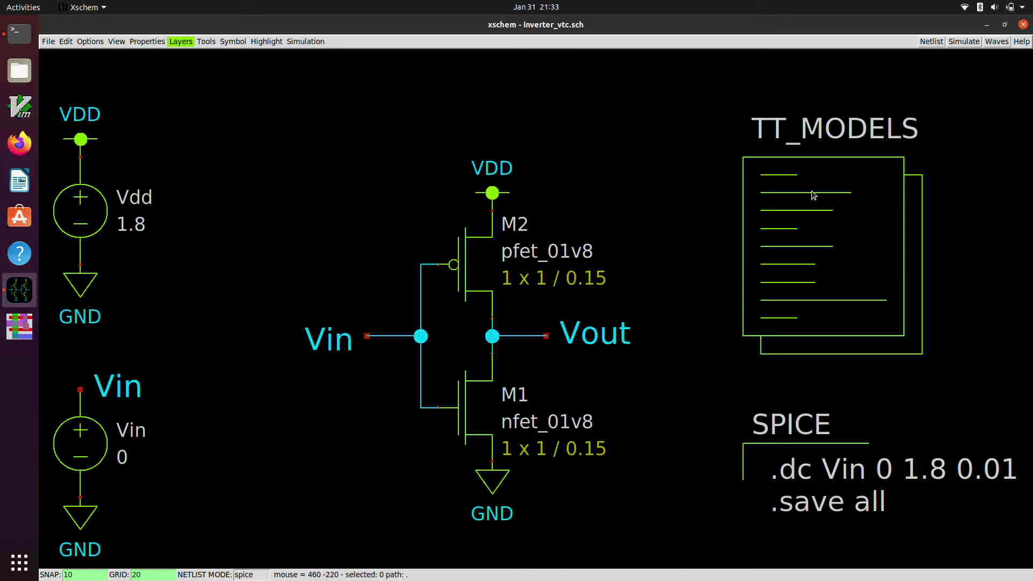
Step: Generate the inverter_vtc SPICE netlist and bring up the Simulation menu
{"action": "left_click", "coordinate": [929, 43]}
{"action": "left_click", "coordinate": [296, 46]}
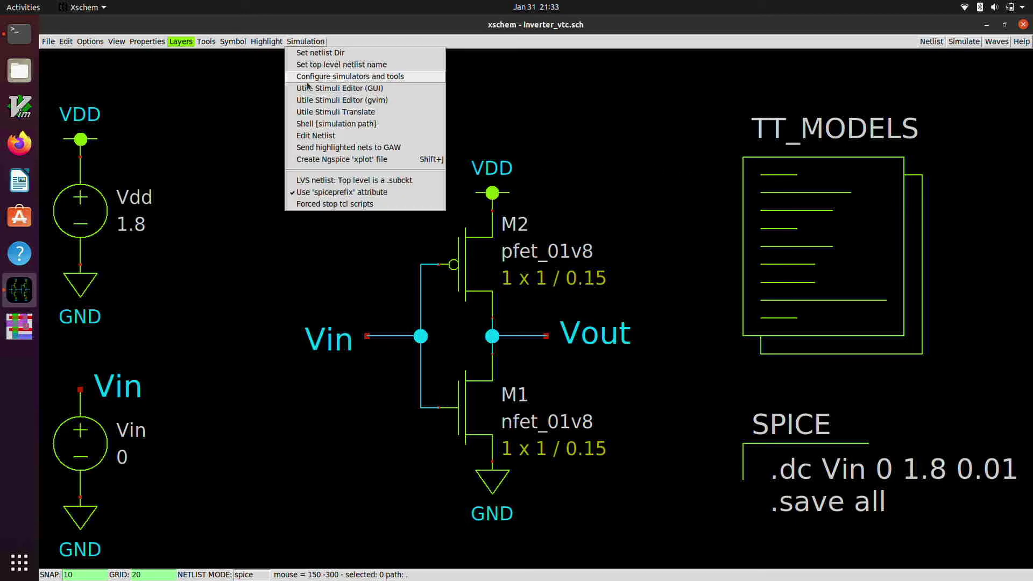
Step: View inverter_vtc.spice in GVim with the window enlarged, then close it
{"action": "left_click", "coordinate": [314, 135]}
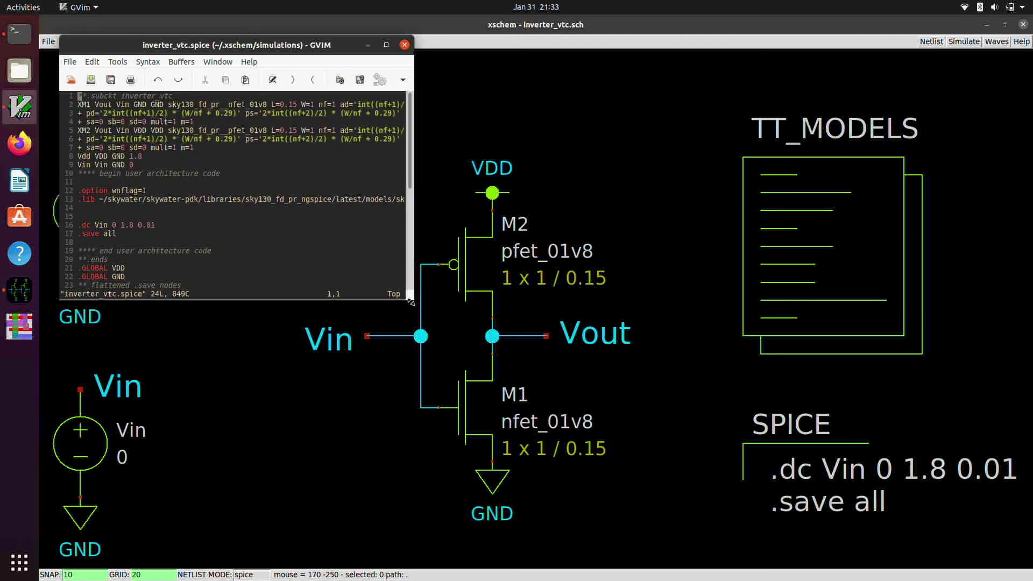
{"action": "left_click_drag", "start_coordinate": [409, 301], "coordinate": [703, 437]}
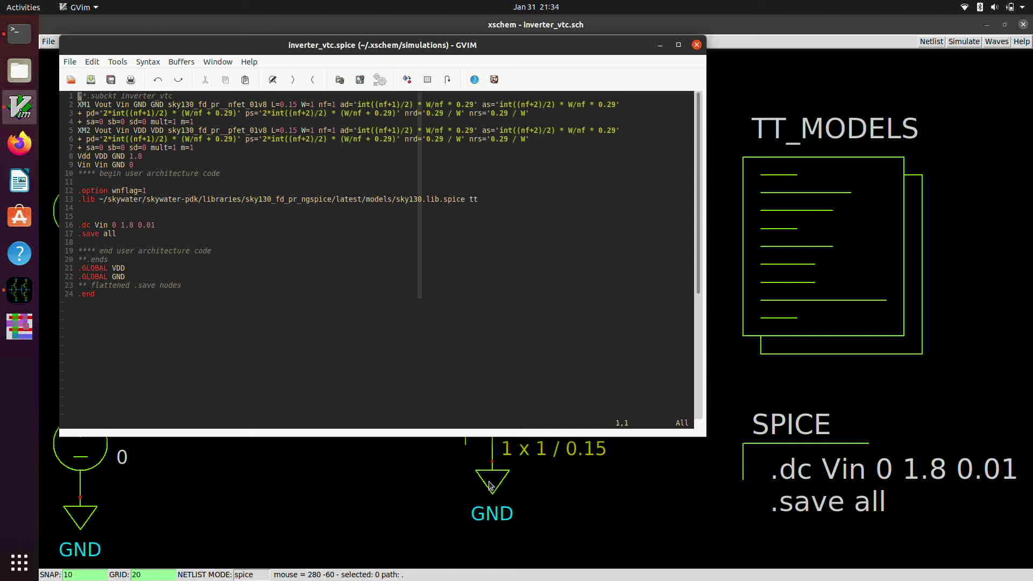
{"action": "left_click", "coordinate": [697, 45]}
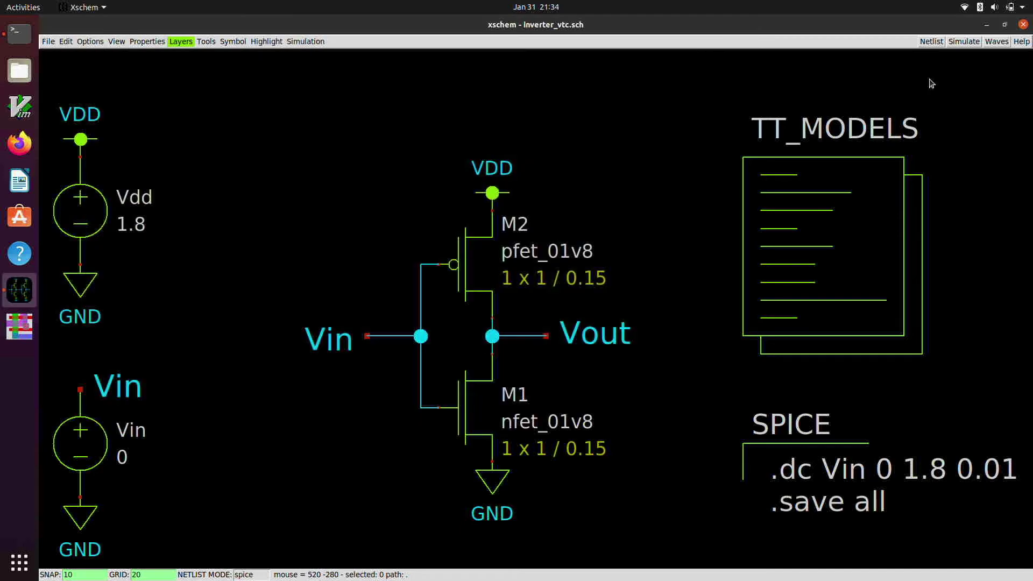
Step: Run the ngspice DC sweep, dismiss its log, and load inverter_vtc.raw into Gaw
{"action": "left_click", "coordinate": [958, 43]}
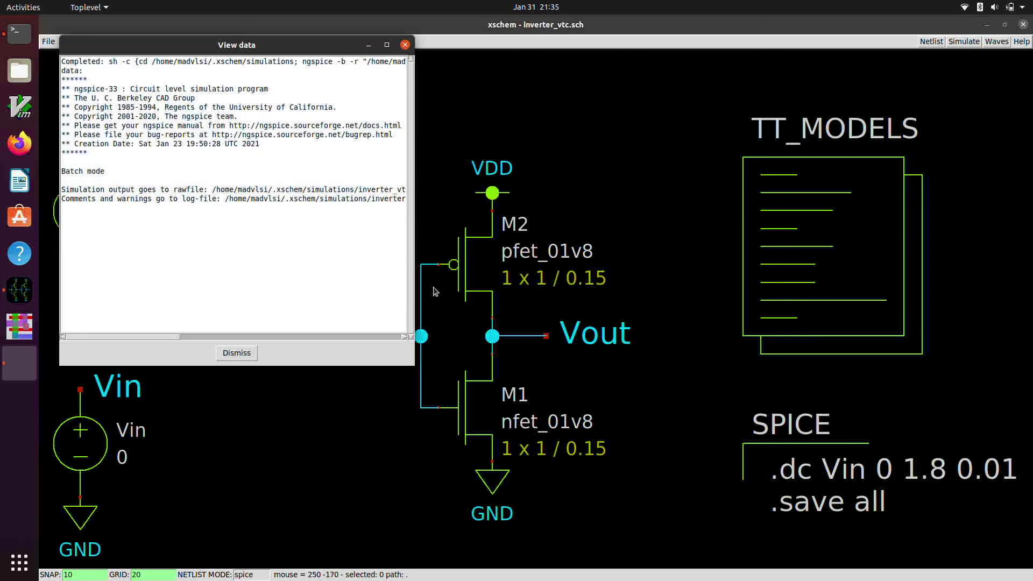
{"action": "left_click", "coordinate": [245, 354]}
{"action": "left_click", "coordinate": [1000, 42]}
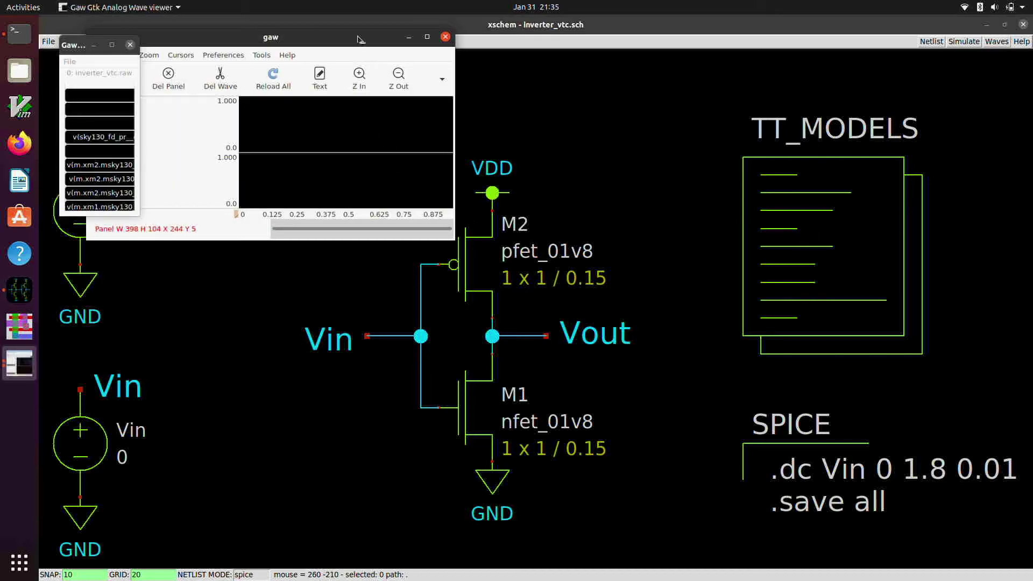
Step: Plot v(vout) and v(vin) together in the top Gaw panel
{"action": "left_click_drag", "start_coordinate": [357, 36], "coordinate": [480, 4]}
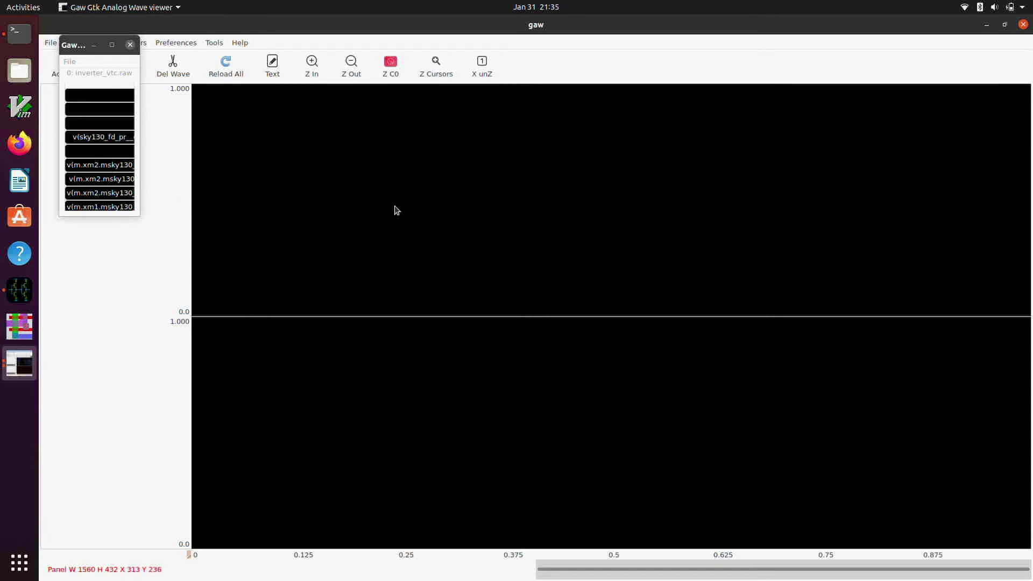
{"action": "left_click", "coordinate": [475, 185]}
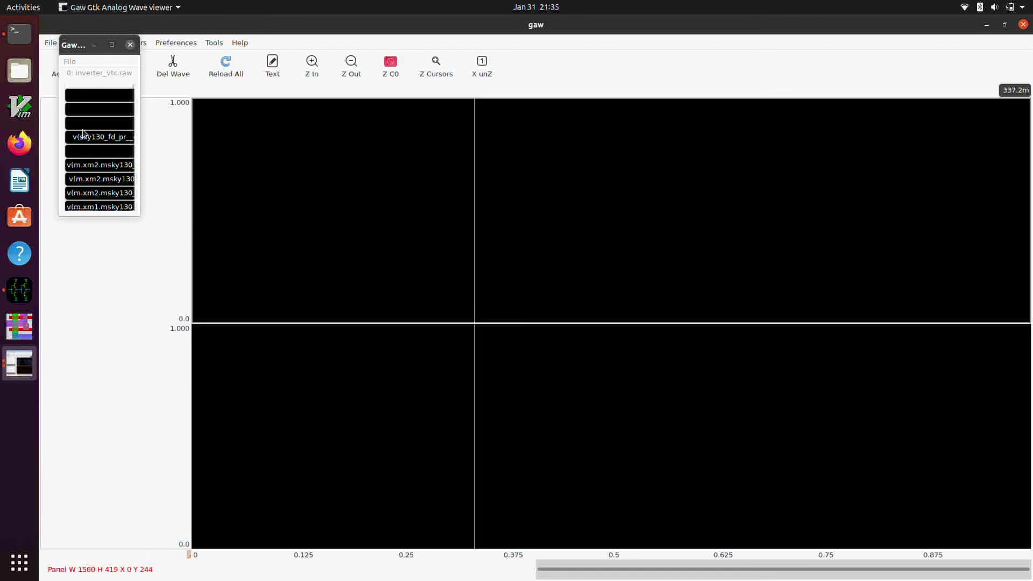
{"action": "left_click", "coordinate": [139, 168]}
{"action": "left_click_drag", "start_coordinate": [138, 169], "coordinate": [250, 168]}
{"action": "left_click", "coordinate": [152, 97]}
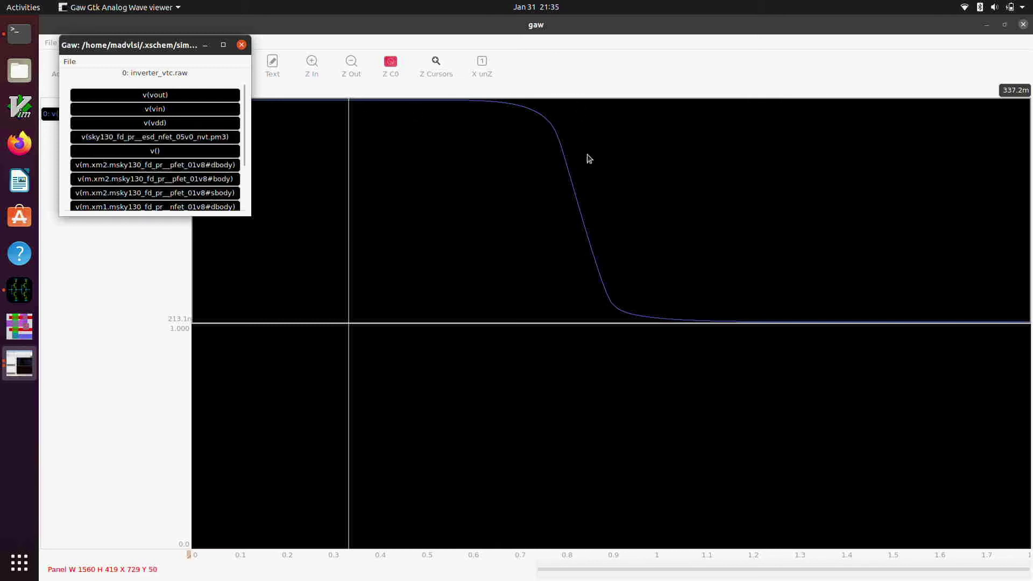
{"action": "left_click", "coordinate": [163, 109]}
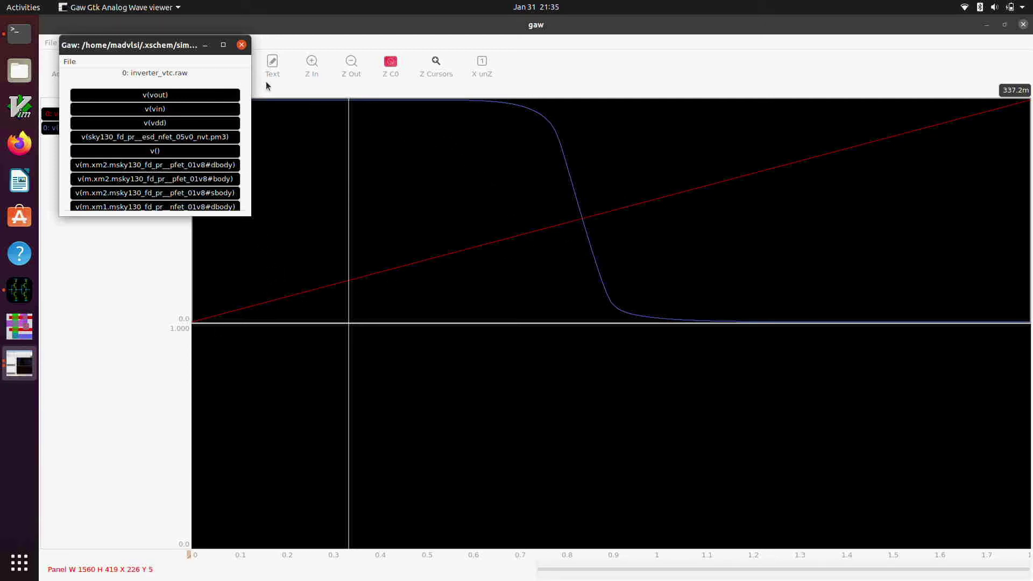
{"action": "left_click_drag", "start_coordinate": [174, 46], "coordinate": [167, 360]}
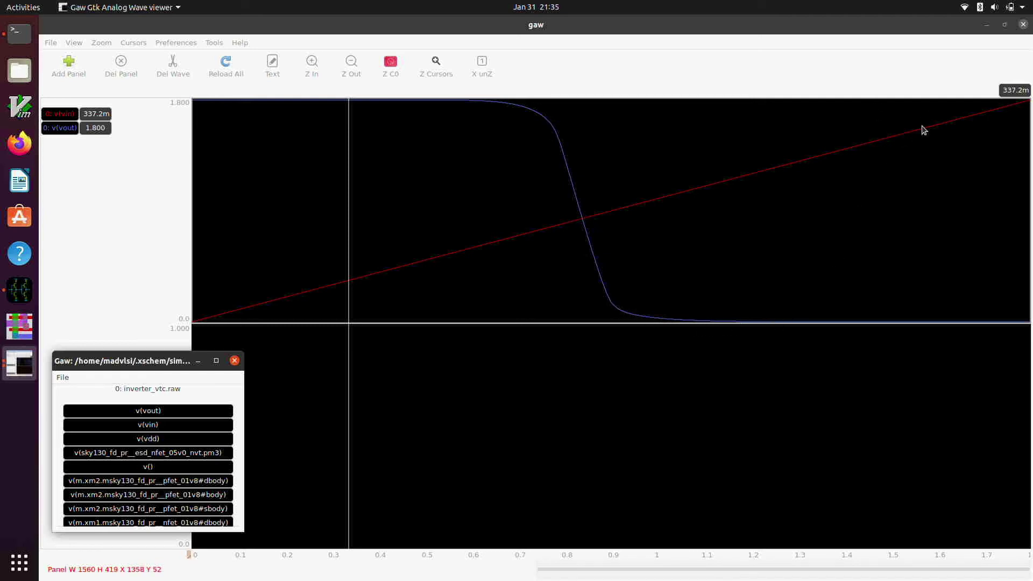
Step: Put the cursor where Vout crosses Vin, near 0.84 V
{"action": "left_click", "coordinate": [581, 222]}
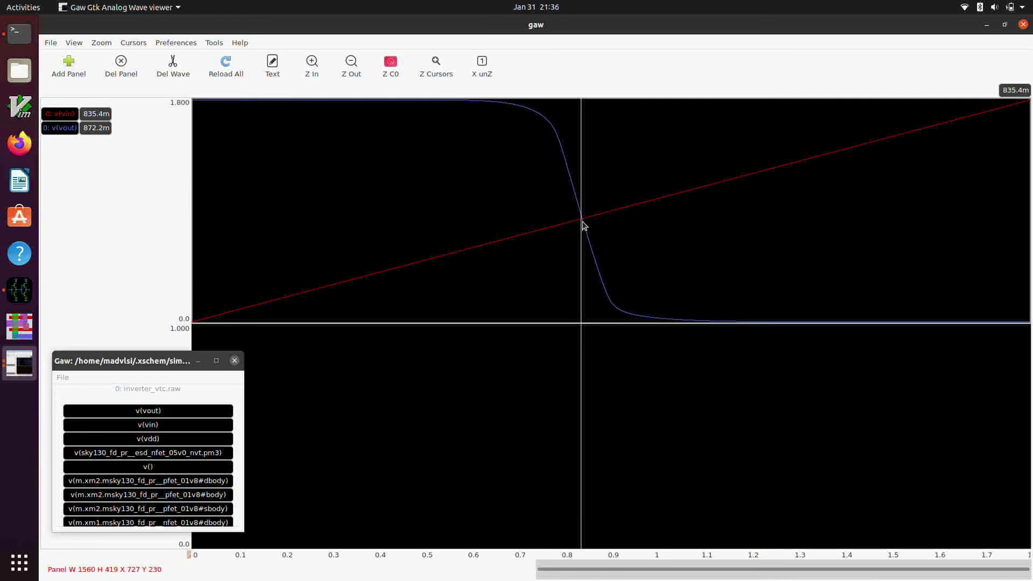
{"action": "left_click", "coordinate": [582, 221]}
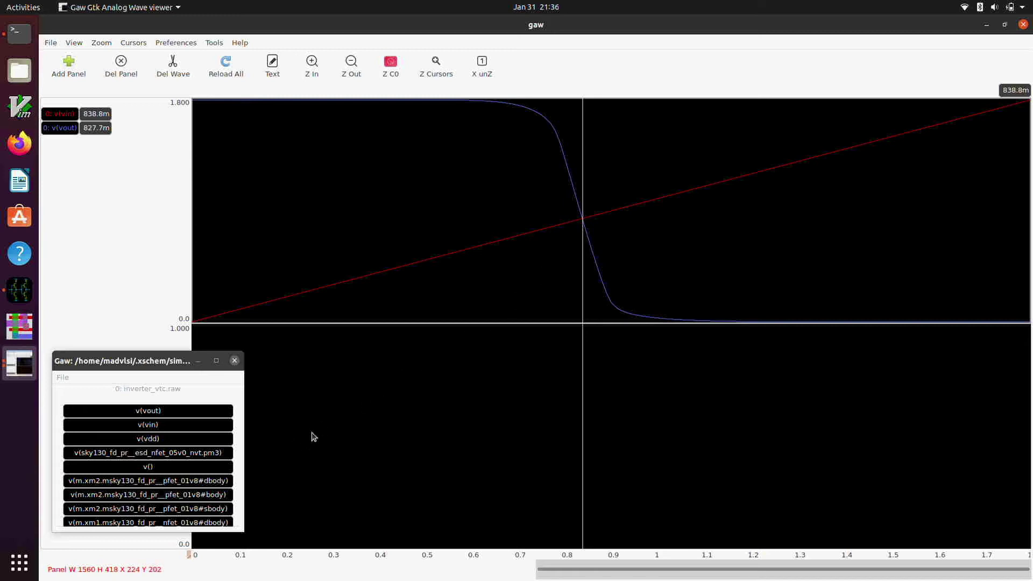
{"action": "scroll", "coordinate": [105, 486], "scroll_direction": "down", "scroll_amount": 3}
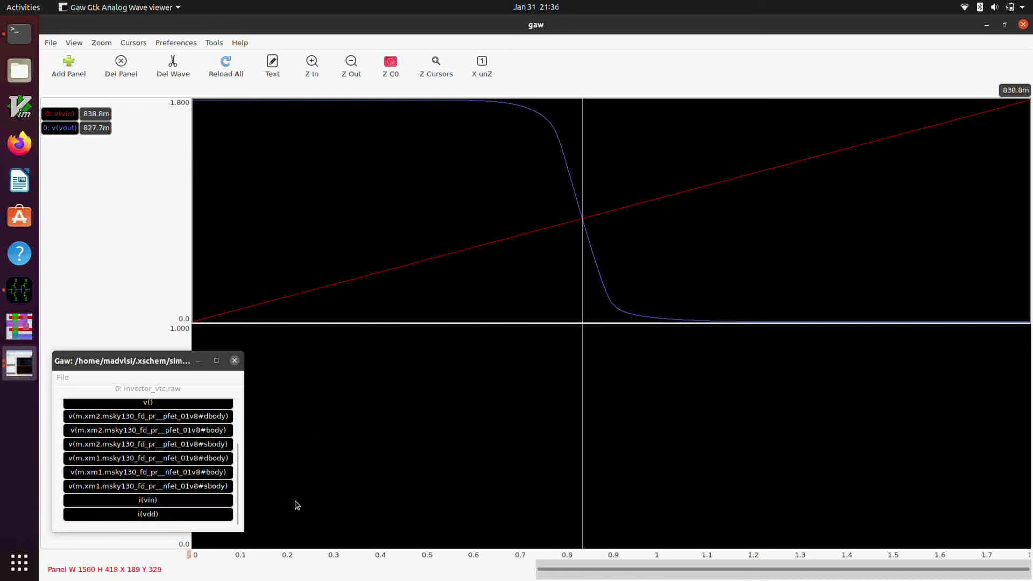
Step: Plot i(vdd) in the lower panel, read its peak near 0.89 V, then close Gaw
{"action": "left_click", "coordinate": [403, 469]}
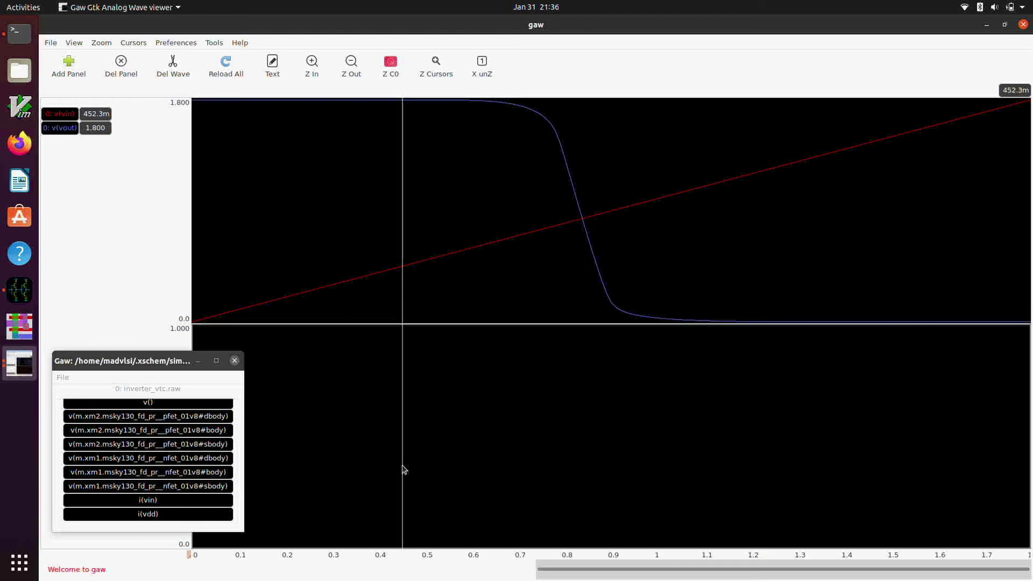
{"action": "left_click", "coordinate": [148, 515]}
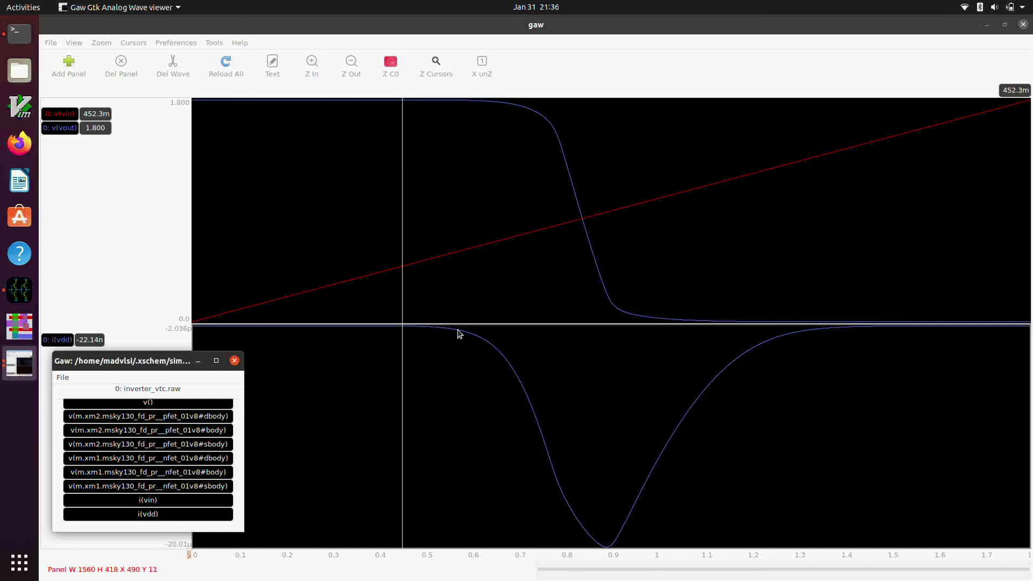
{"action": "left_click", "coordinate": [605, 547]}
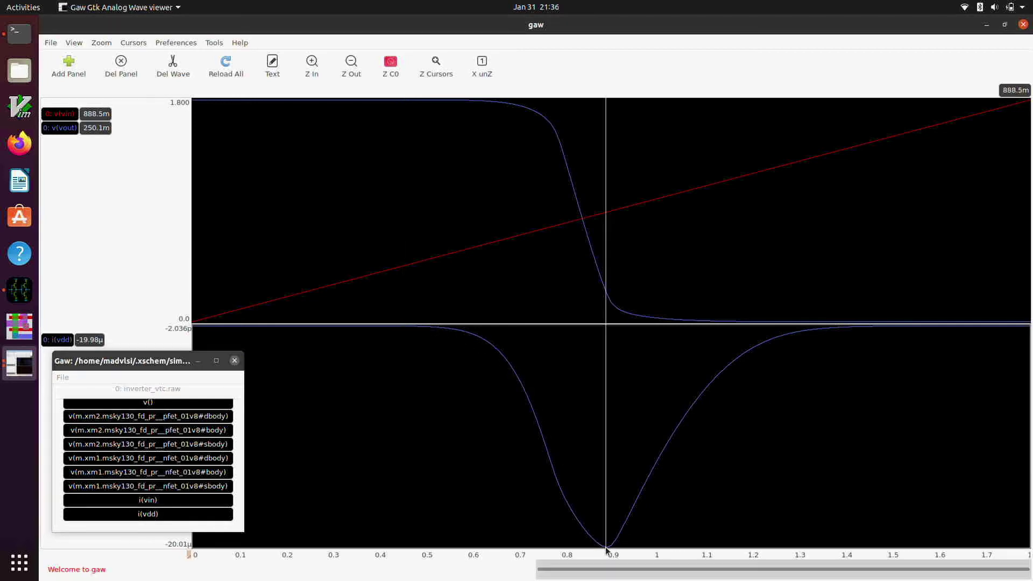
{"action": "left_click", "coordinate": [234, 361]}
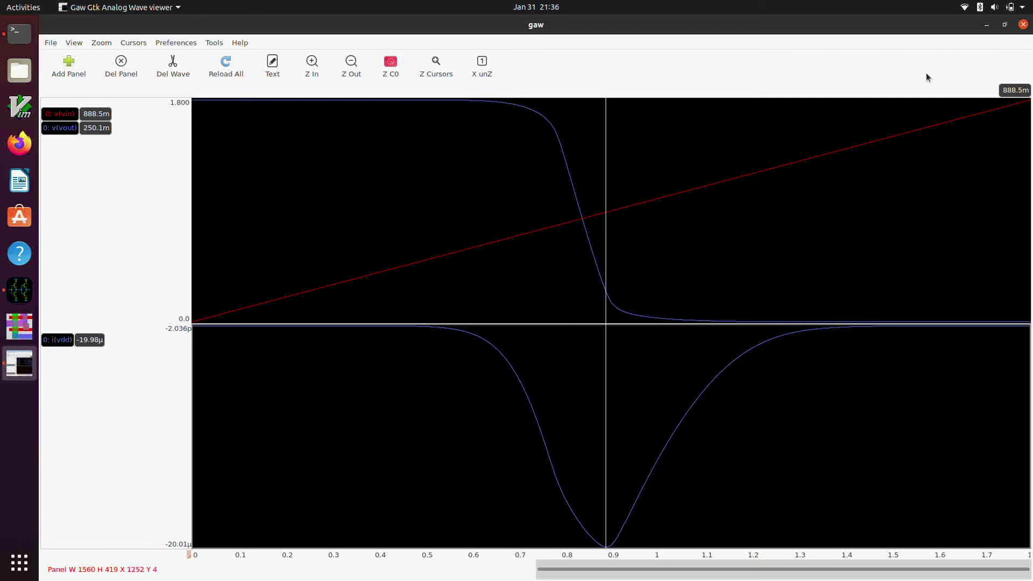
{"action": "left_click", "coordinate": [1023, 25]}
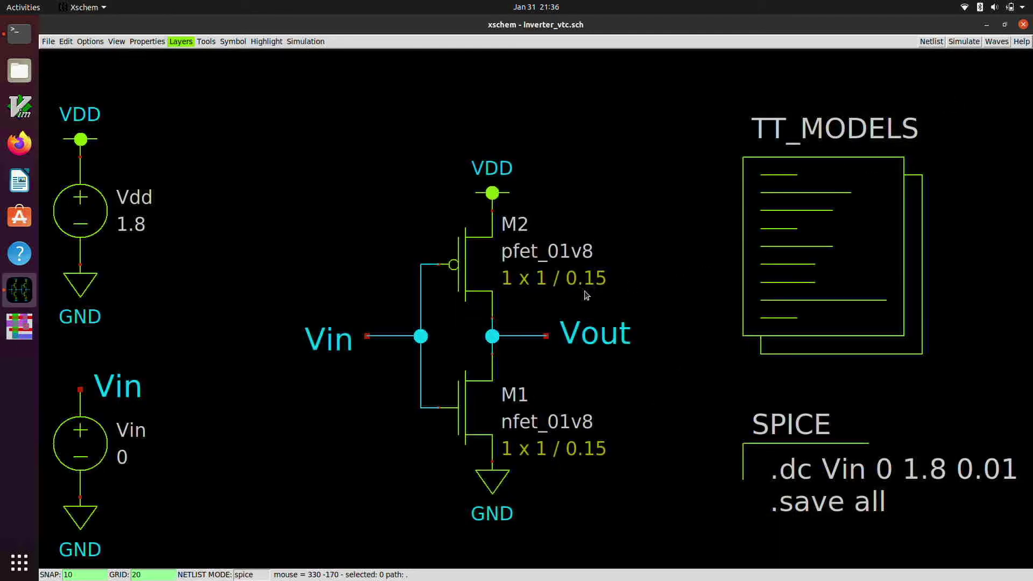
Step: Switch the simulator to interactive Ngspice with Gaw as waveform viewer, and accept
{"action": "left_click", "coordinate": [306, 43]}
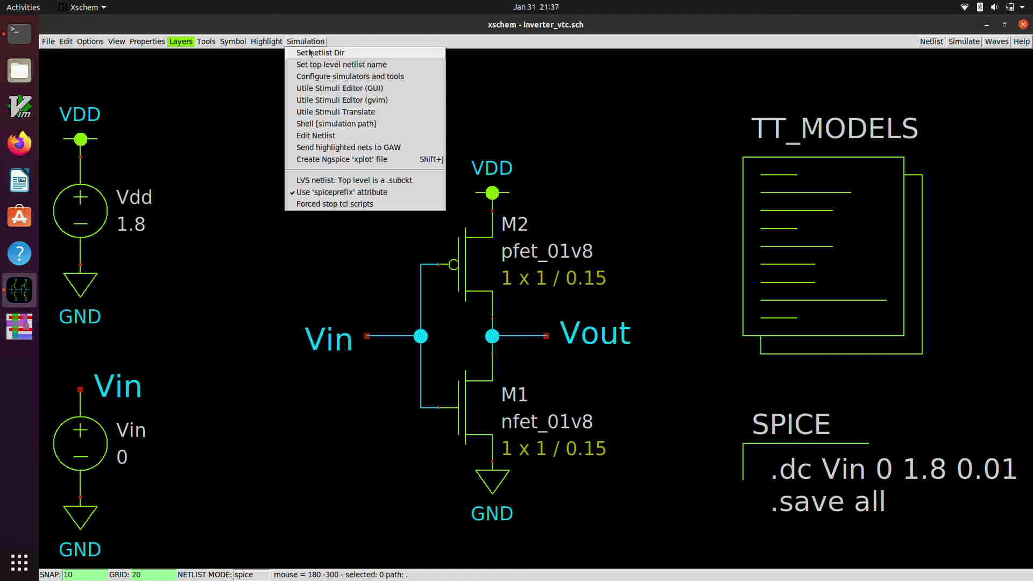
{"action": "left_click", "coordinate": [318, 77]}
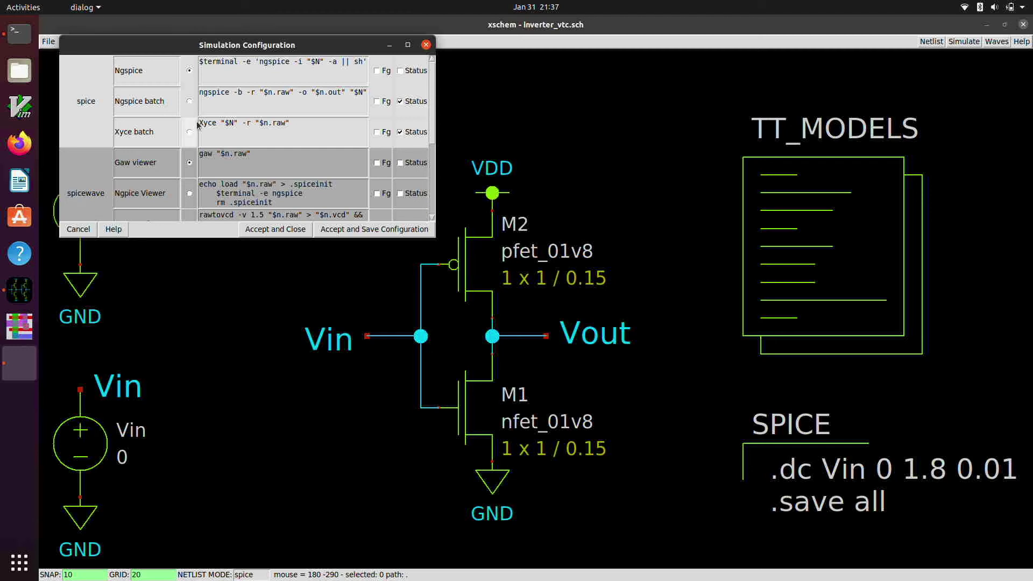
{"action": "left_click", "coordinate": [297, 231]}
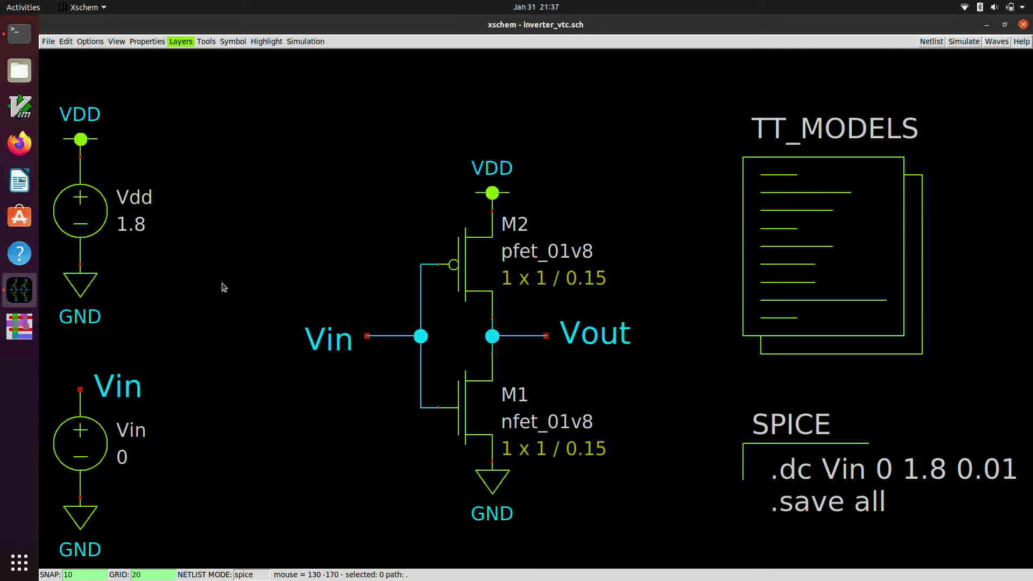
Step: Run the inverter_vtc DC sweep, launching an interactive ngspice terminal
{"action": "left_click", "coordinate": [959, 42]}
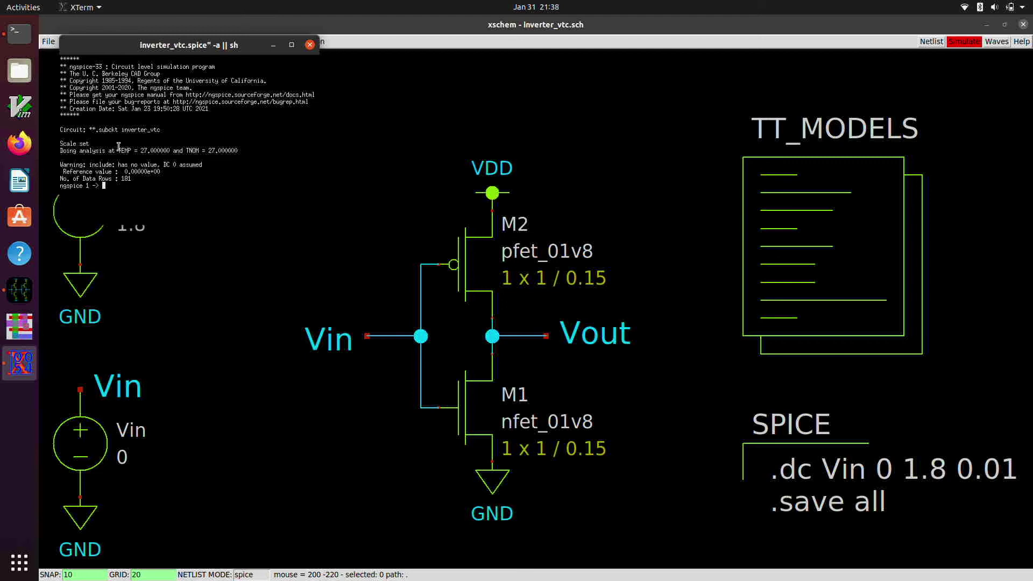
Step: Plot v(Vout) and v(Vin) in ngspice, inspect the transfer curve, then close the plot window
{"action": "type", "text": "plot v(Vout) v(Vin)"}
{"action": "key", "text": "Return"}
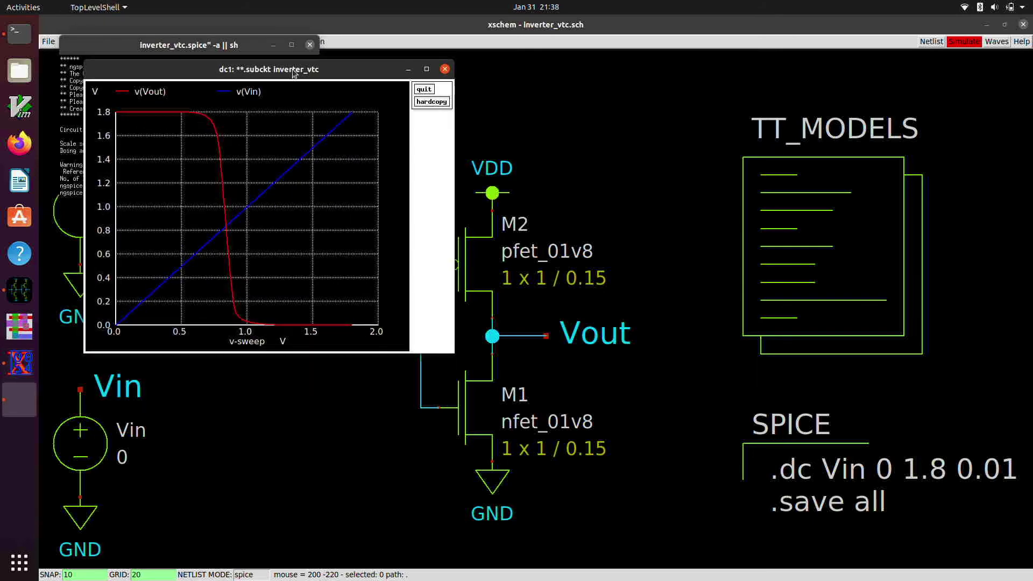
{"action": "left_click_drag", "start_coordinate": [295, 73], "coordinate": [502, 86]}
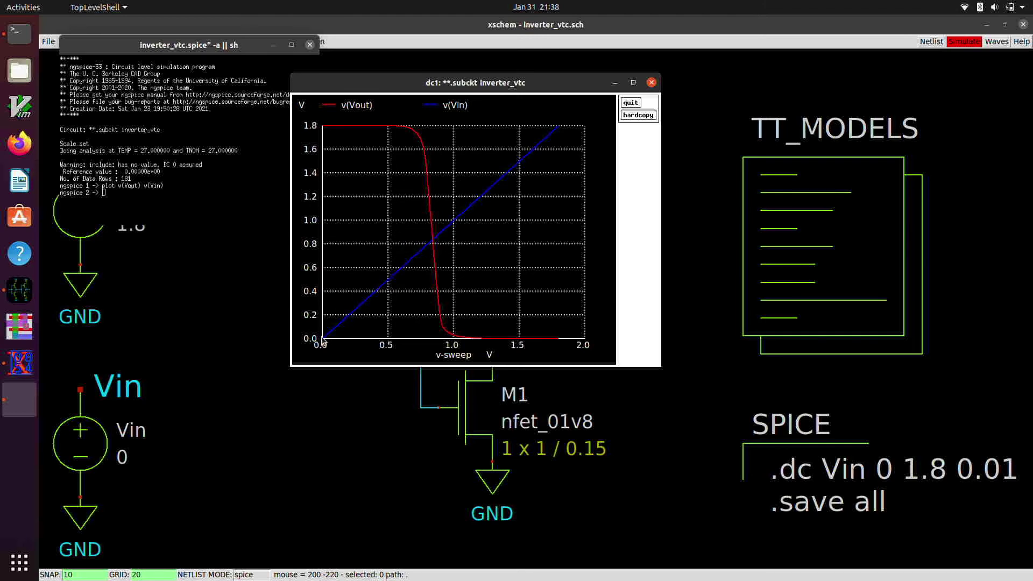
{"action": "left_click", "coordinate": [651, 83]}
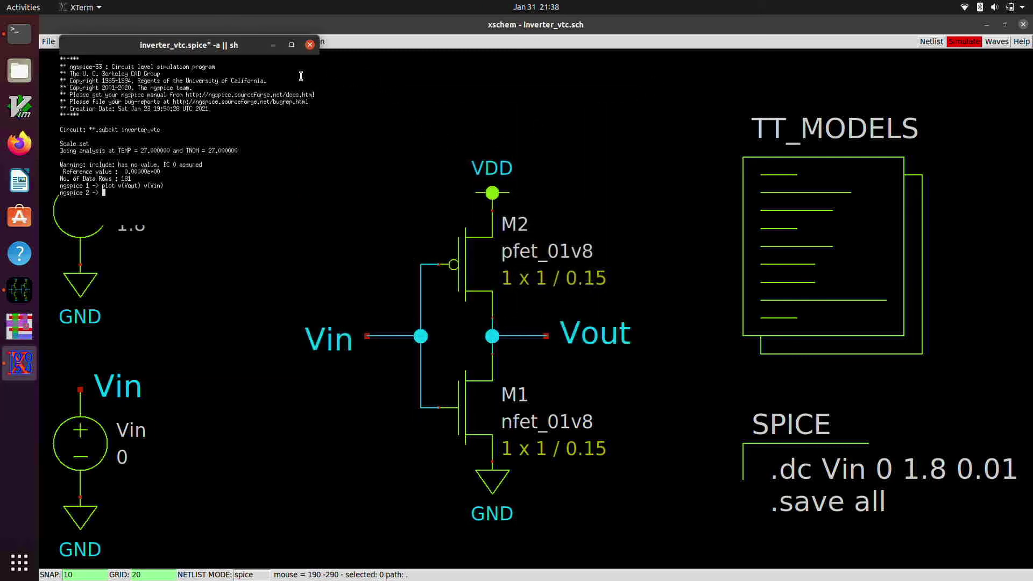
Step: Quit ngspice, then cancel the simulator configuration so Ngspice batch is not applied
{"action": "type", "text": "quit"}
{"action": "key", "text": "Return"}
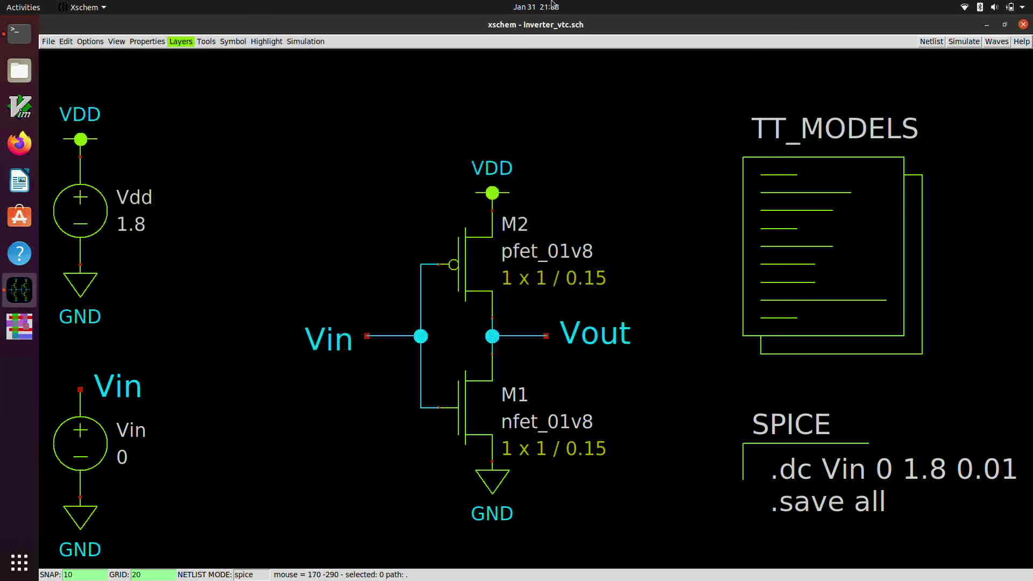
{"action": "left_click", "coordinate": [305, 41]}
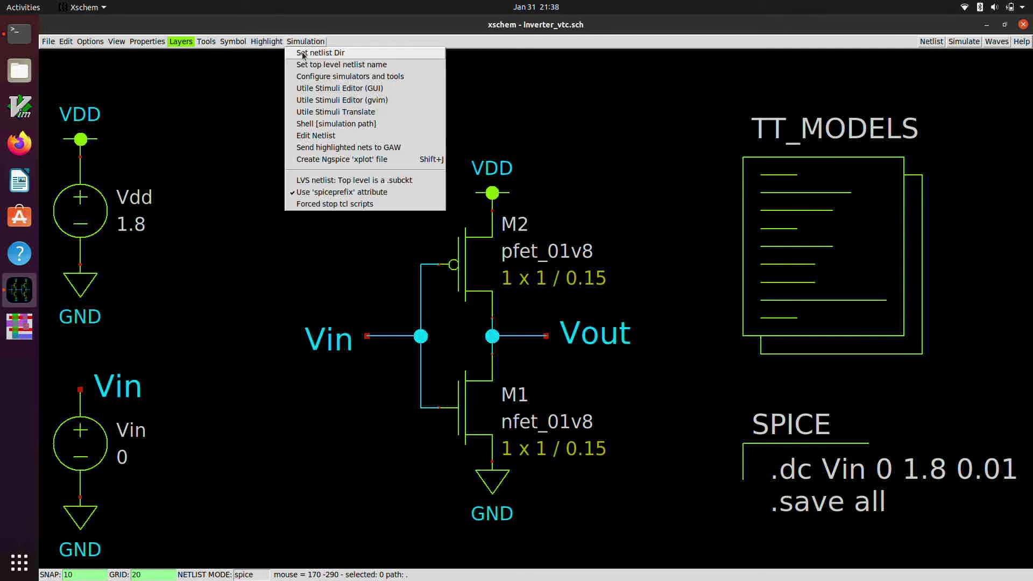
{"action": "left_click", "coordinate": [318, 76]}
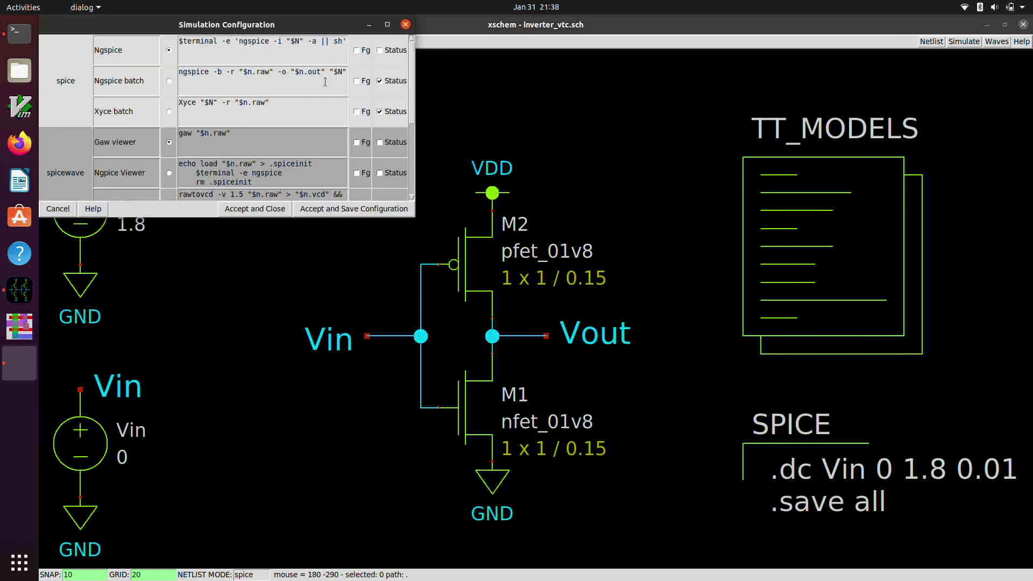
{"action": "left_click", "coordinate": [169, 81]}
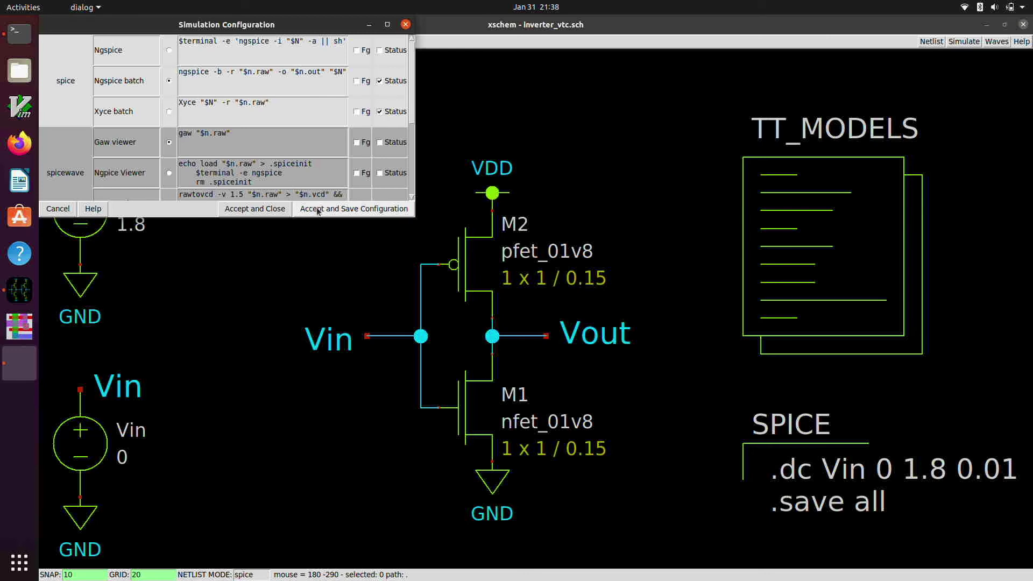
{"action": "left_click", "coordinate": [57, 209]}
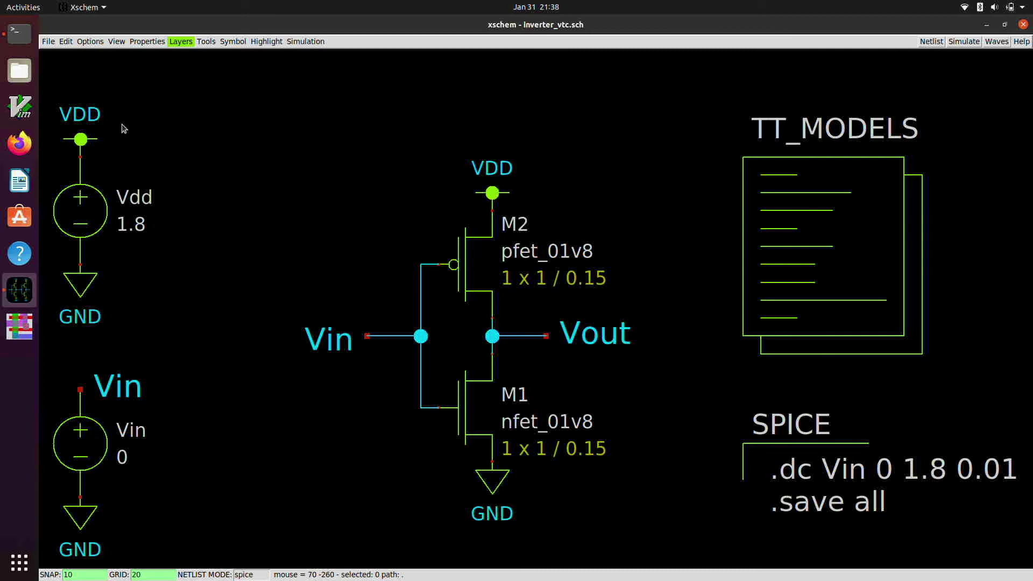
Step: Save the schematic under the new name inverter_tran.sch instead of inverter_vtc.sch
{"action": "left_click", "coordinate": [50, 43]}
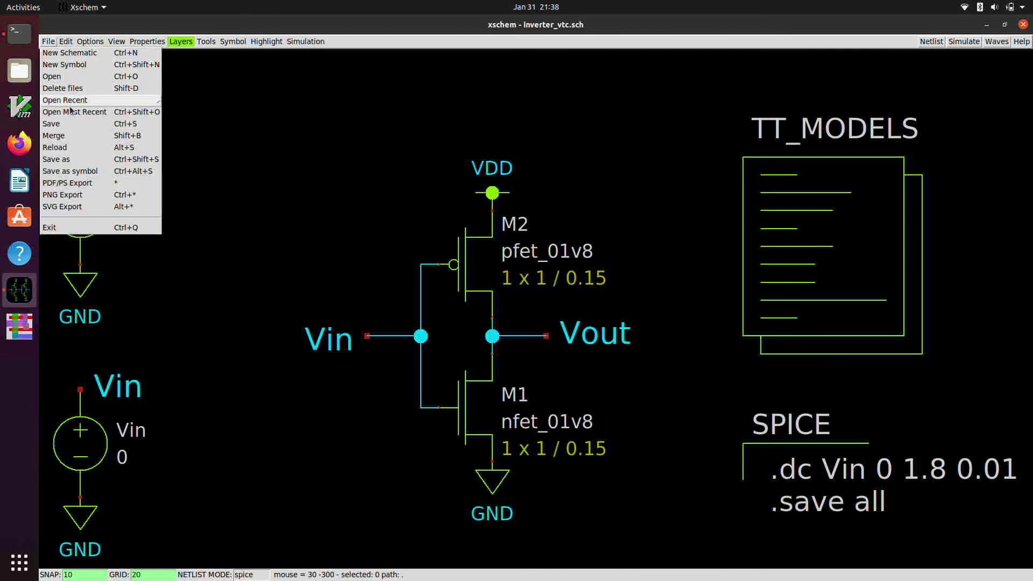
{"action": "left_click", "coordinate": [72, 125]}
{"action": "left_click", "coordinate": [48, 42]}
{"action": "left_click", "coordinate": [78, 160]}
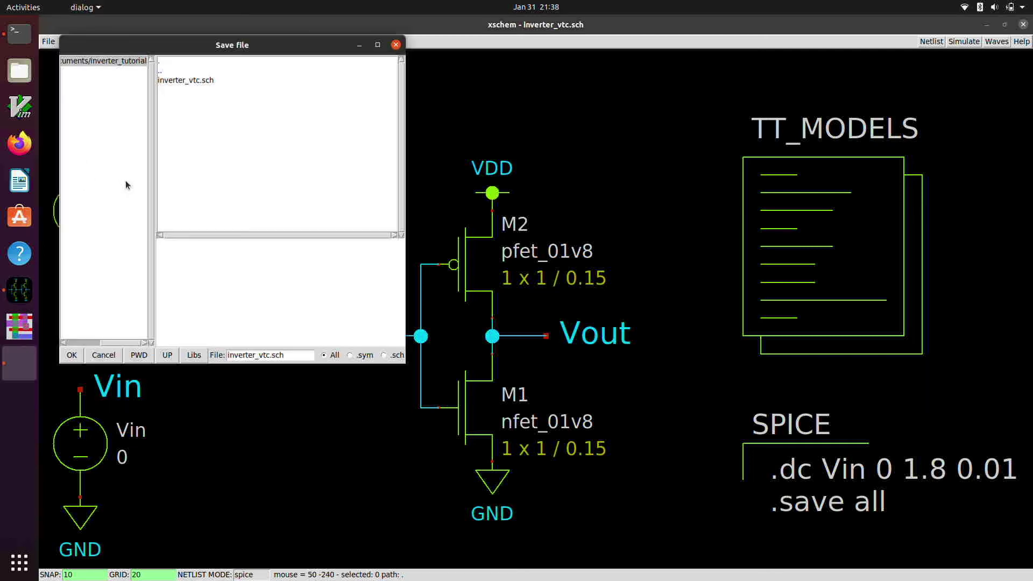
{"action": "left_click", "coordinate": [269, 355]}
{"action": "key", "text": "BackSpace"}
{"action": "key", "text": "BackSpace"}
{"action": "key", "text": "BackSpace"}
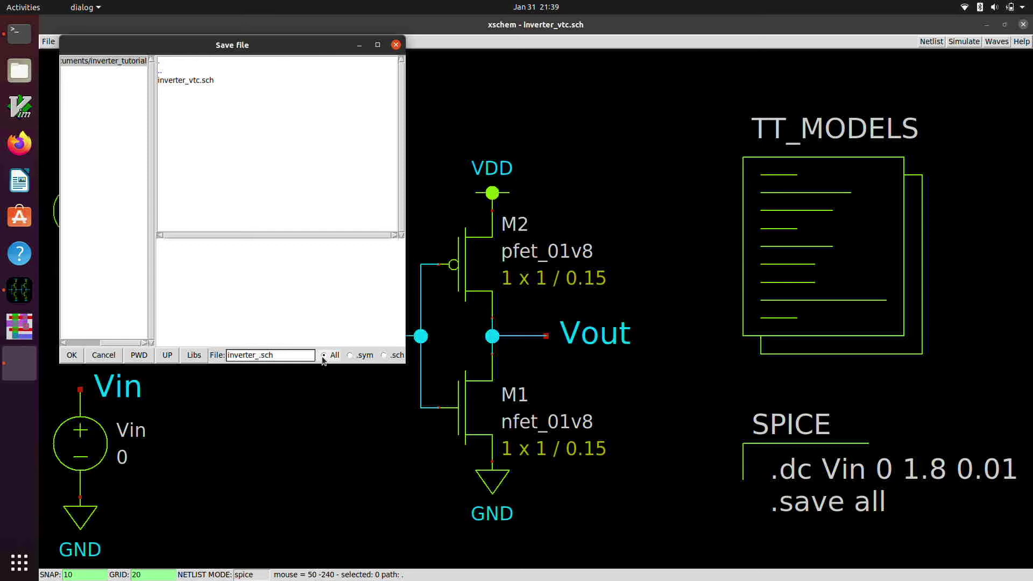
{"action": "type", "text": "tran"}
{"action": "left_click", "coordinate": [72, 355]}
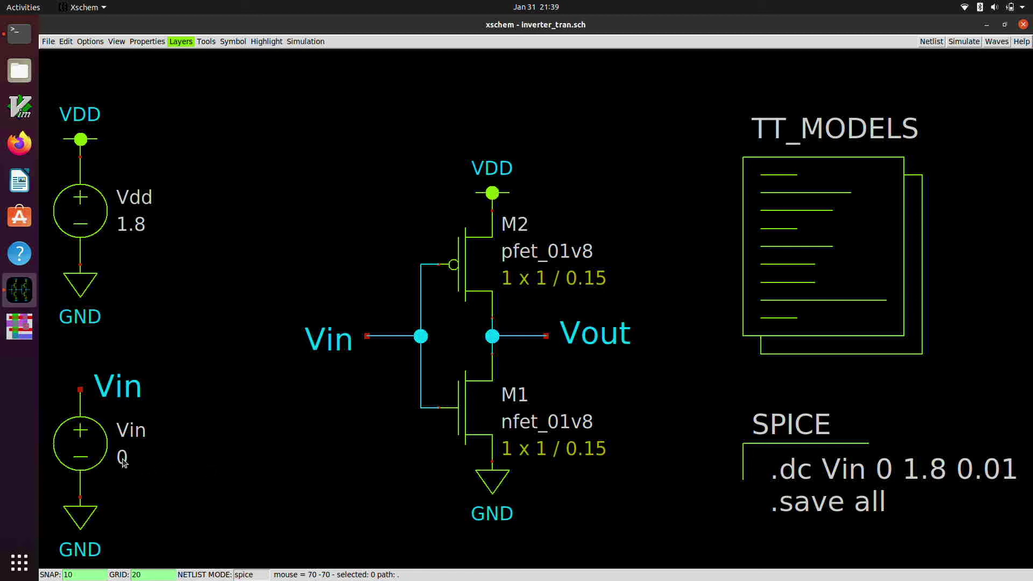
Step: Change the SPICE block's .dc Vin 0 1.8 0.01 line to .tran 0.01n 1u
{"action": "double_click", "coordinate": [811, 469]}
{"action": "left_click", "coordinate": [922, 467]}
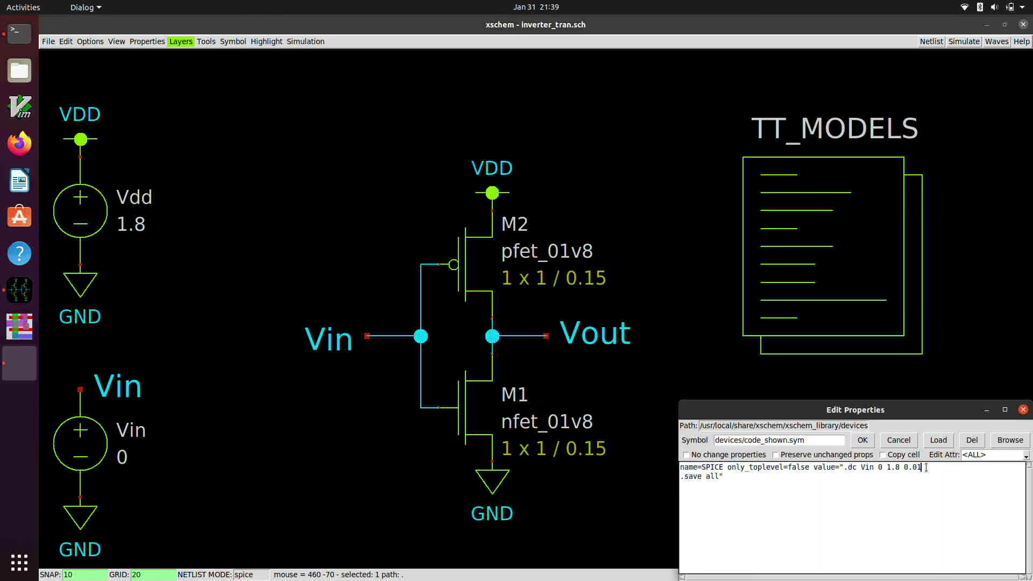
{"action": "key", "text": "BackSpace"}
{"action": "key", "text": "BackSpace"}
{"action": "key", "text": "BackSpace"}
{"action": "key", "text": "BackSpace"}
{"action": "key", "text": "BackSpace"}
{"action": "key", "text": "BackSpace"}
{"action": "key", "text": "BackSpace"}
{"action": "key", "text": "BackSpace"}
{"action": "key", "text": "BackSpace"}
{"action": "key", "text": "BackSpace"}
{"action": "key", "text": "BackSpace"}
{"action": "key", "text": "BackSpace"}
{"action": "key", "text": "BackSpace"}
{"action": "key", "text": "BackSpace"}
{"action": "key", "text": "BackSpace"}
{"action": "key", "text": "BackSpace"}
{"action": "key", "text": "BackSpace"}
{"action": "type", "text": "tran"}
{"action": "type", "text": "0.01n 1u"}
{"action": "left_click", "coordinate": [862, 440]}
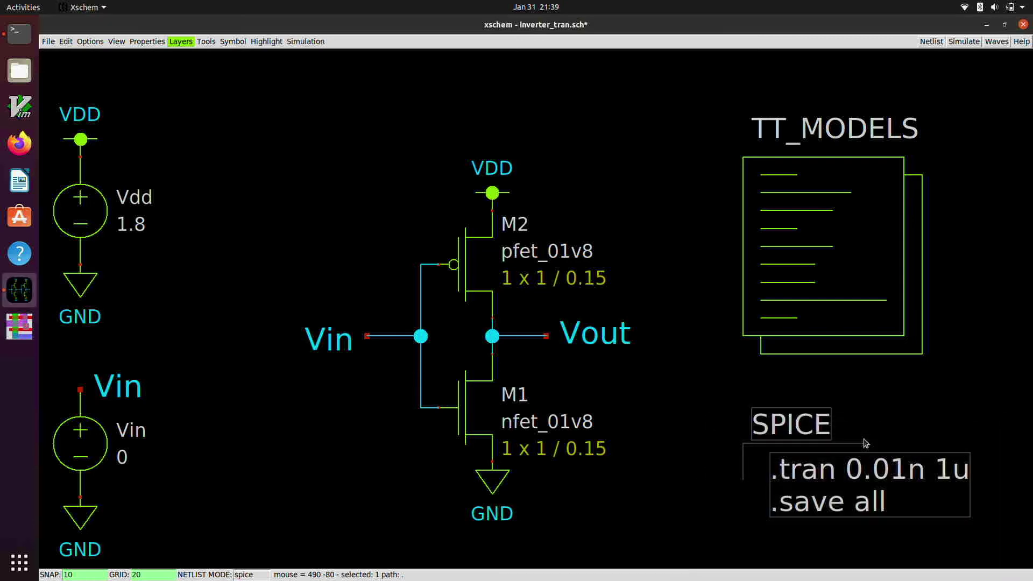
Step: Set the Vin source value to "pulse(0 1.8 1ns 1ns 1ns 4ns 10ns)"
{"action": "left_click", "coordinate": [730, 505]}
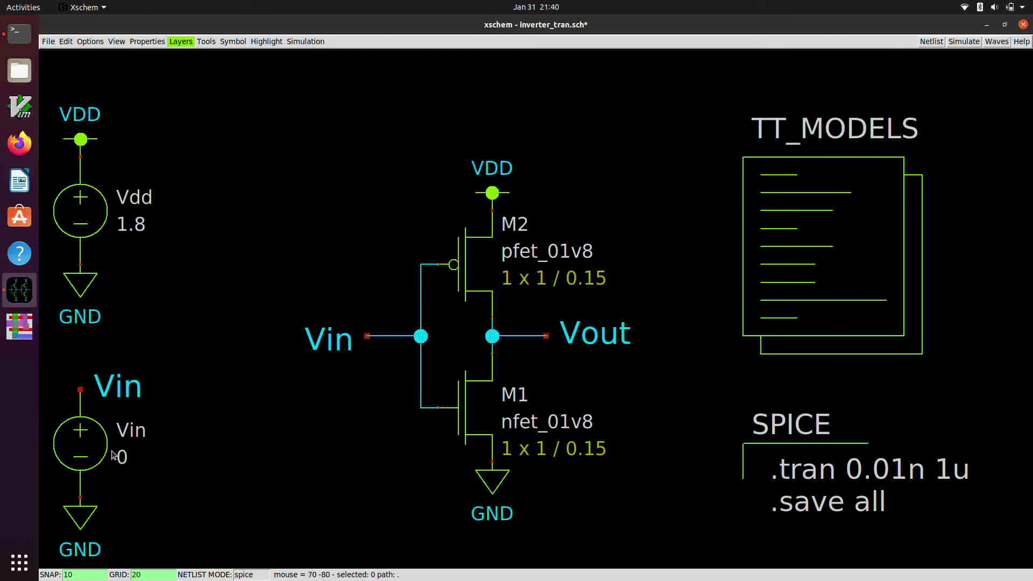
{"action": "double_click", "coordinate": [121, 466]}
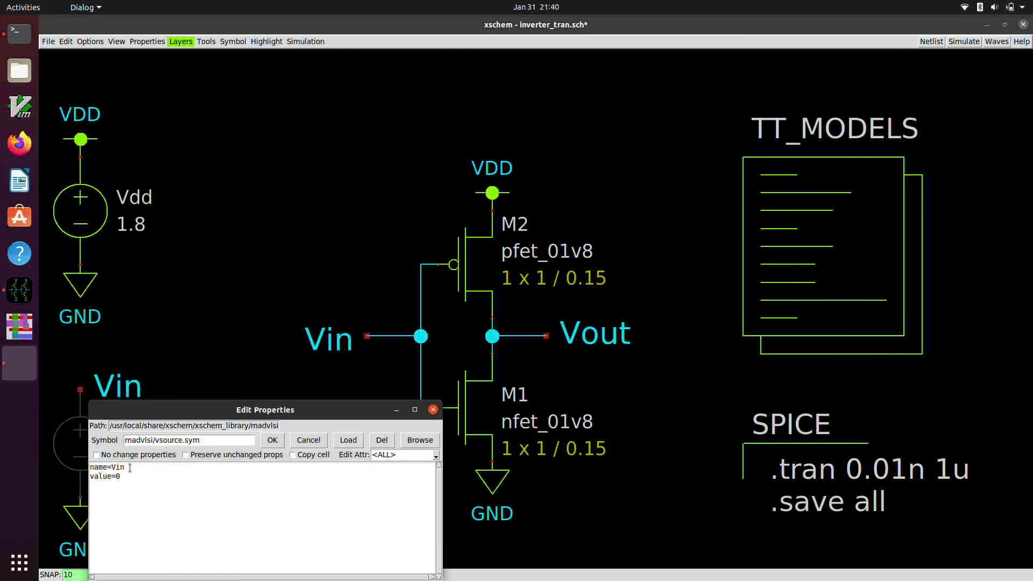
{"action": "key", "text": "BackSpace"}
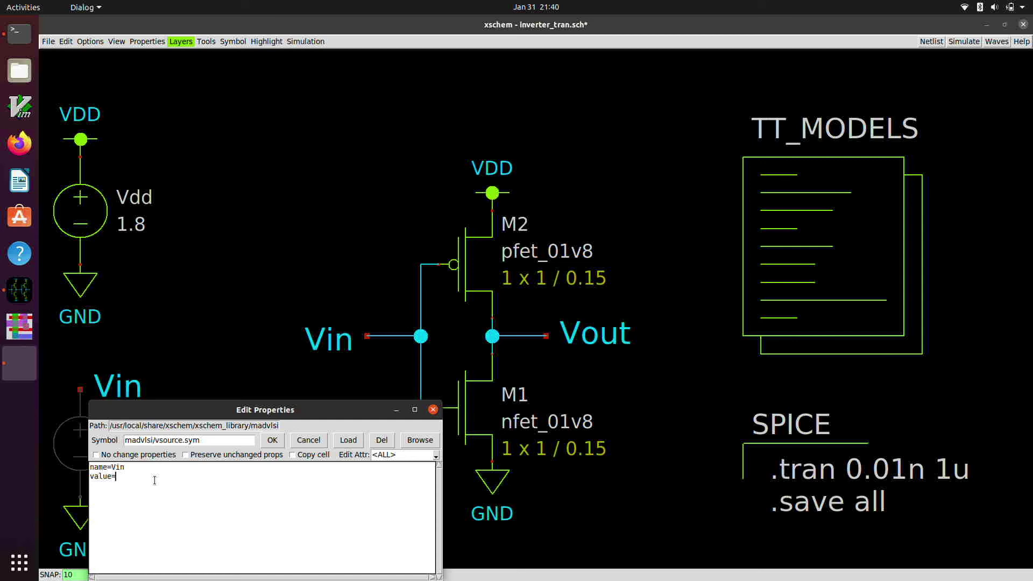
{"action": "type", "text": "\"pulse(0 1.8 1ns 1ns 1ns 4ns 10ns)"}
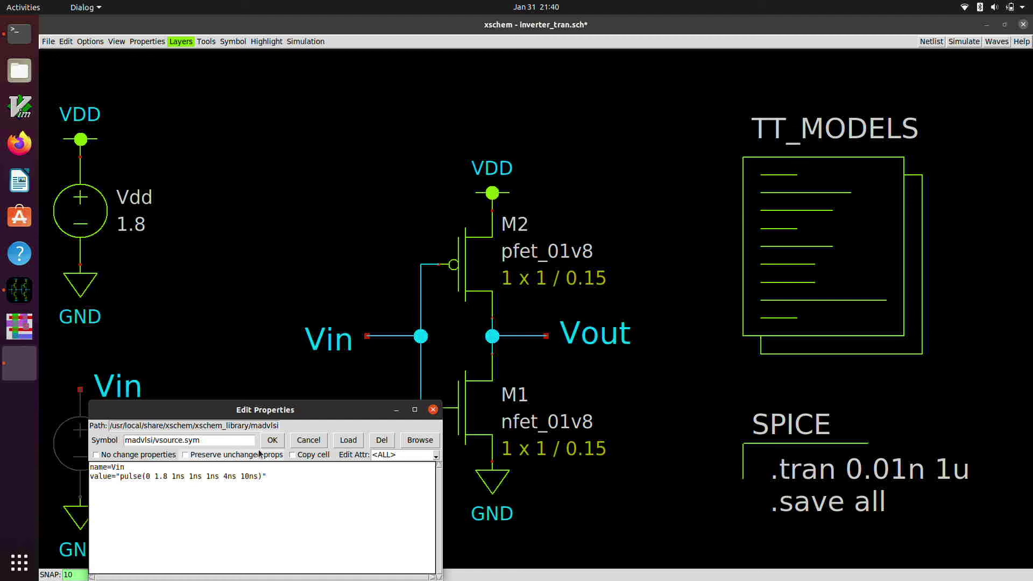
{"action": "left_click", "coordinate": [273, 443]}
Step: Save inverter_tran.sch and run its transient simulation
{"action": "scroll", "coordinate": [252, 480], "scroll_direction": "down", "scroll_amount": 1}
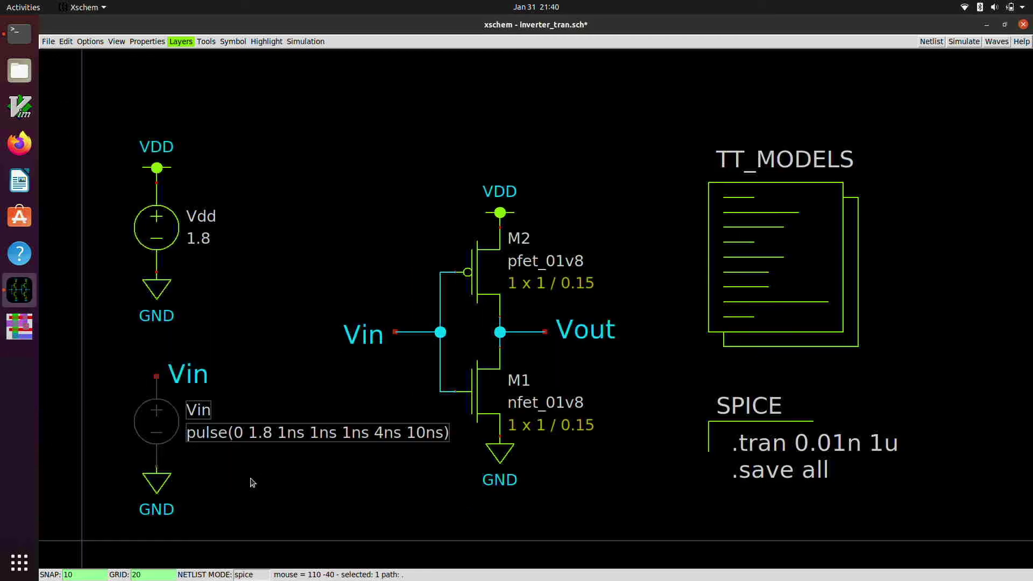
{"action": "scroll", "coordinate": [252, 481], "scroll_direction": "up", "scroll_amount": 1}
{"action": "scroll", "coordinate": [334, 452], "scroll_direction": "down", "scroll_amount": 1}
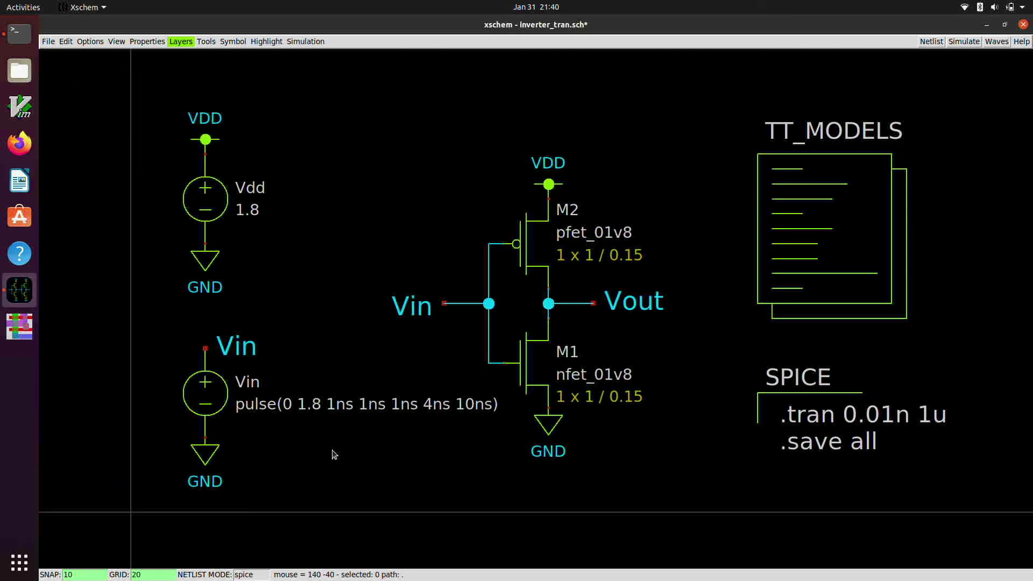
{"action": "scroll", "coordinate": [332, 444], "scroll_direction": "up", "scroll_amount": 1}
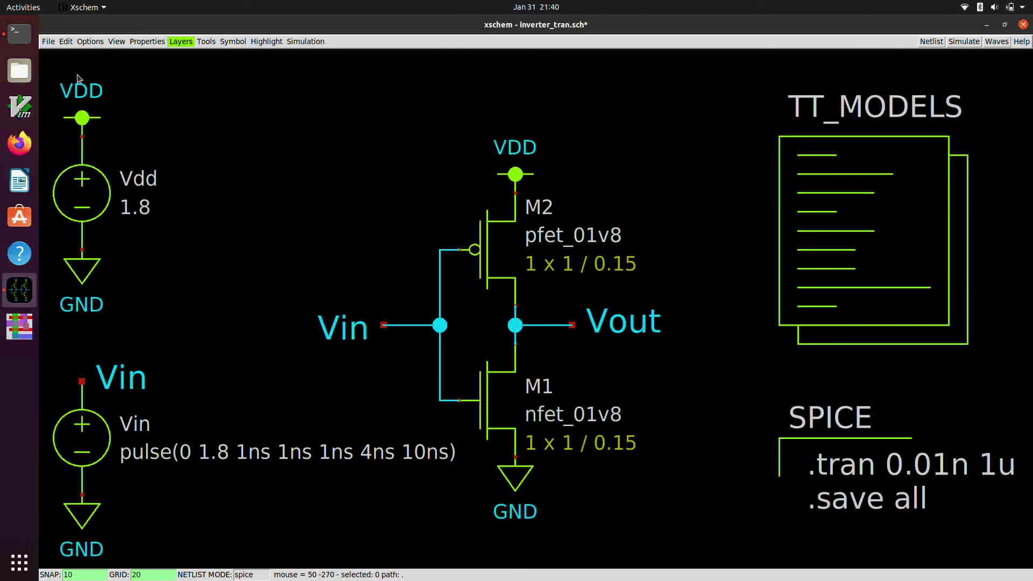
{"action": "left_click", "coordinate": [48, 41]}
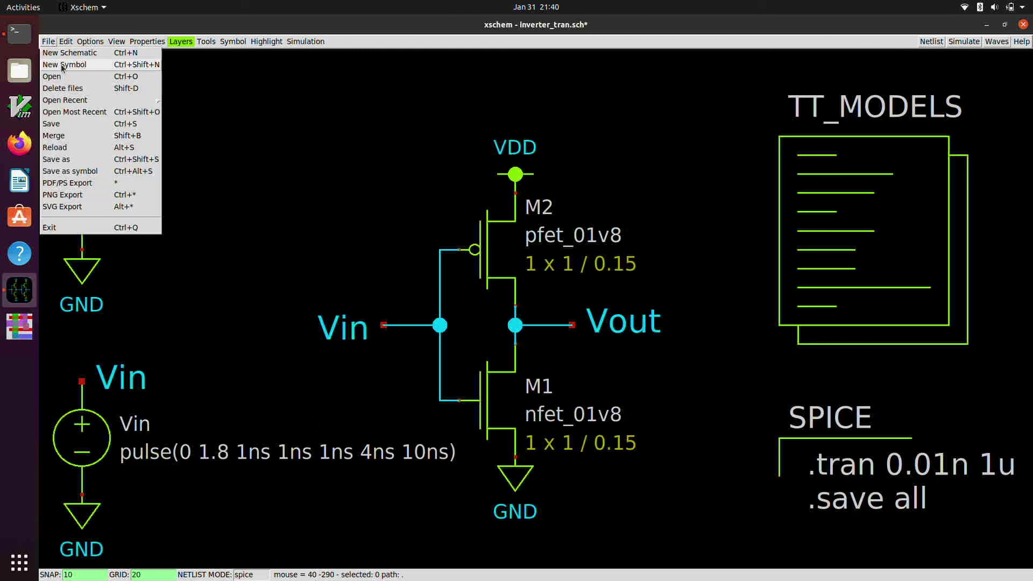
{"action": "left_click", "coordinate": [68, 125]}
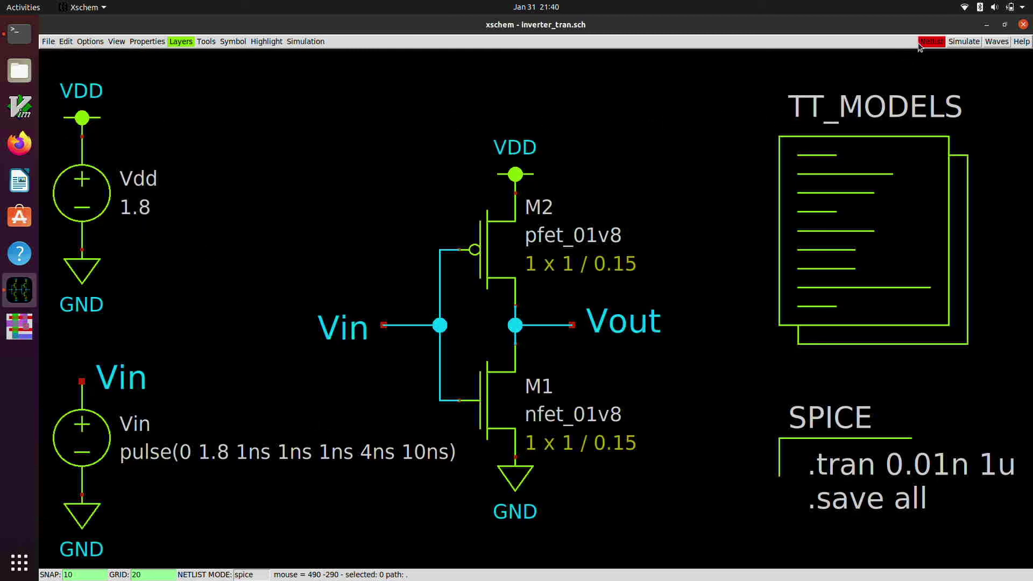
{"action": "left_click", "coordinate": [963, 41]}
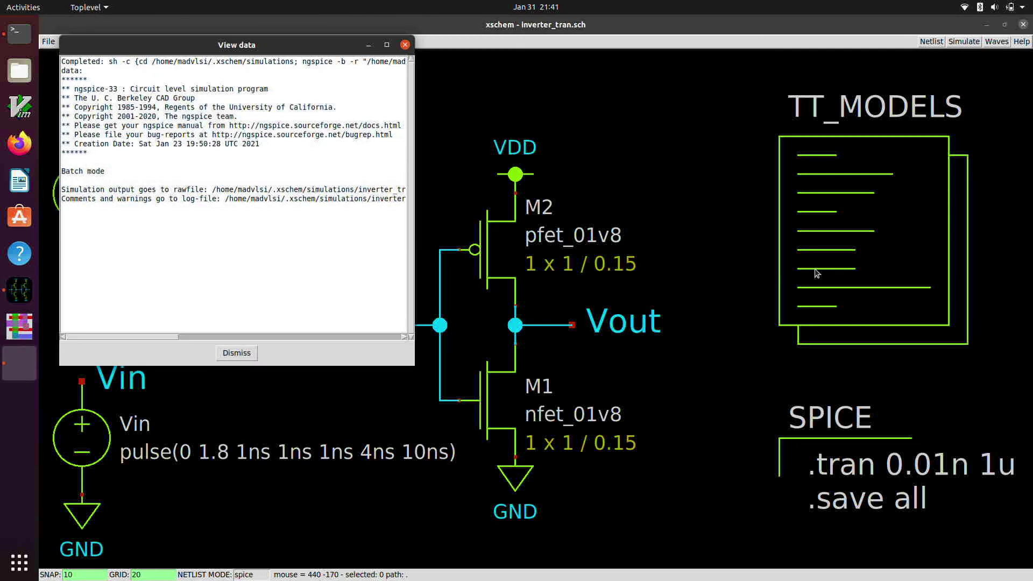
Step: Close the log, open Gaw full screen, and widen its signal list
{"action": "left_click", "coordinate": [237, 353]}
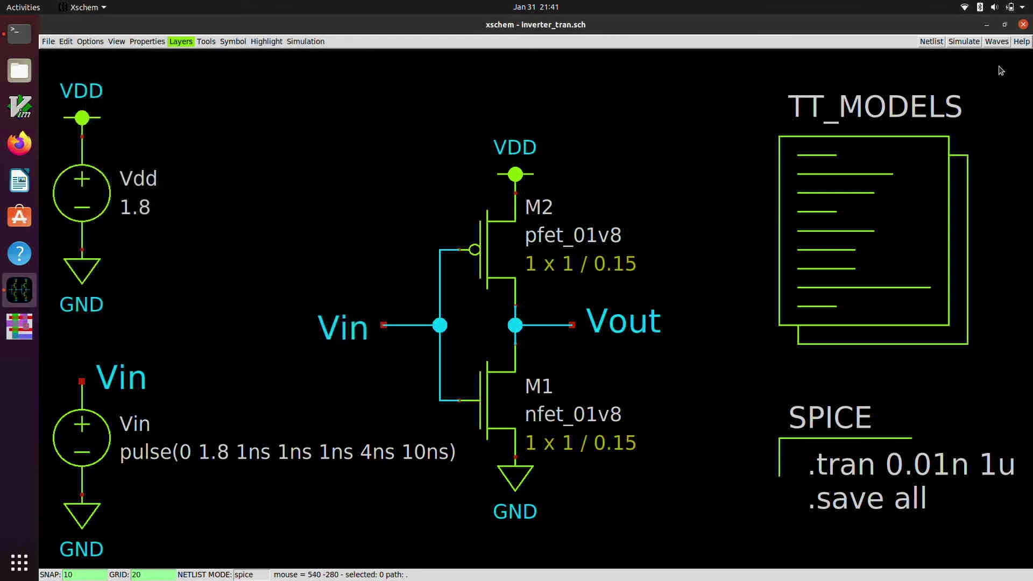
{"action": "left_click", "coordinate": [998, 44]}
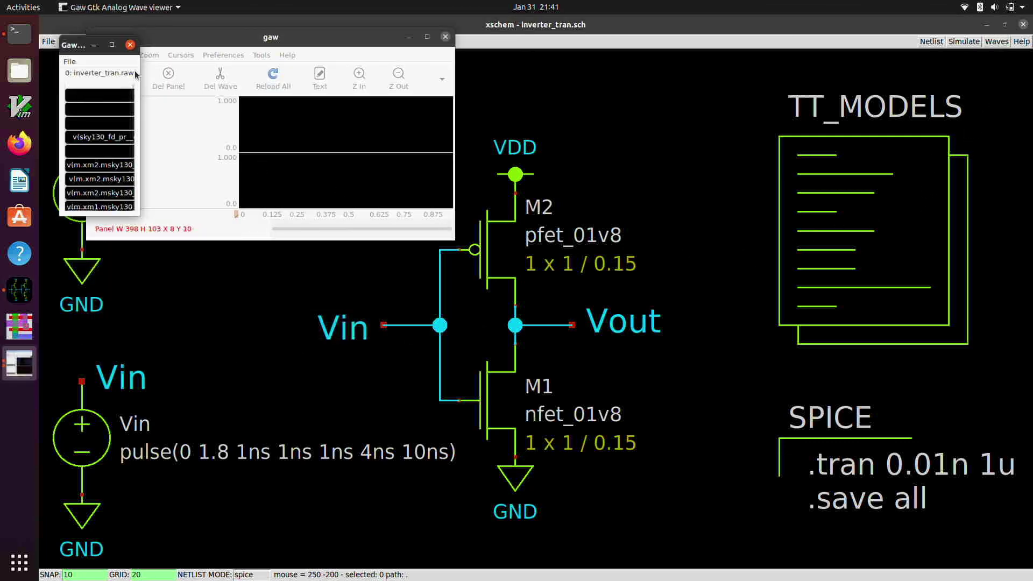
{"action": "left_click_drag", "start_coordinate": [250, 45], "coordinate": [265, 18]}
{"action": "left_click", "coordinate": [432, 232]}
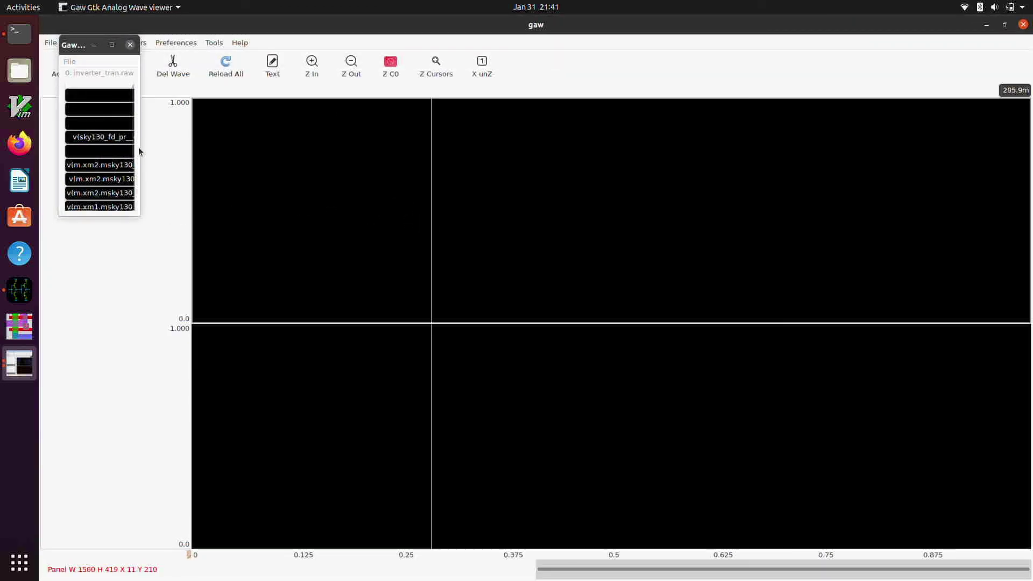
{"action": "left_click_drag", "start_coordinate": [138, 146], "coordinate": [259, 148]}
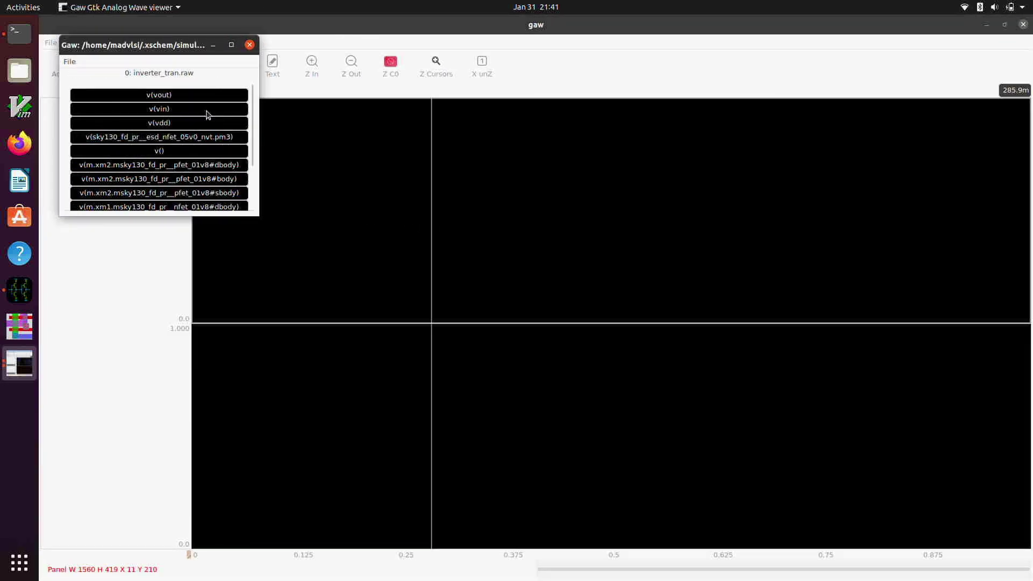
Step: Plot v(vin) and v(vout) in the top panel, zoomed to about 485n–515n
{"action": "left_click", "coordinate": [189, 109]}
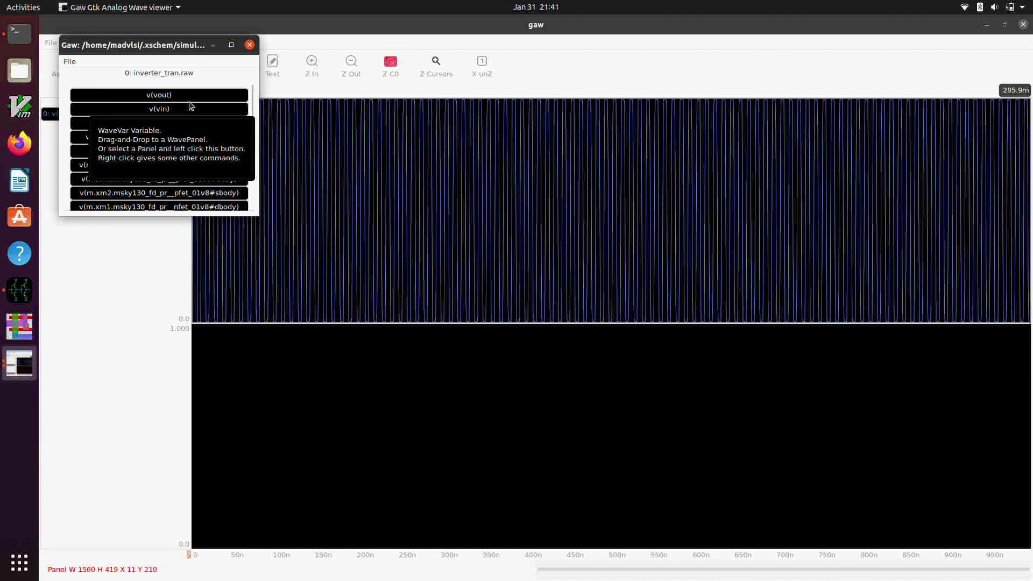
{"action": "left_click", "coordinate": [189, 98]}
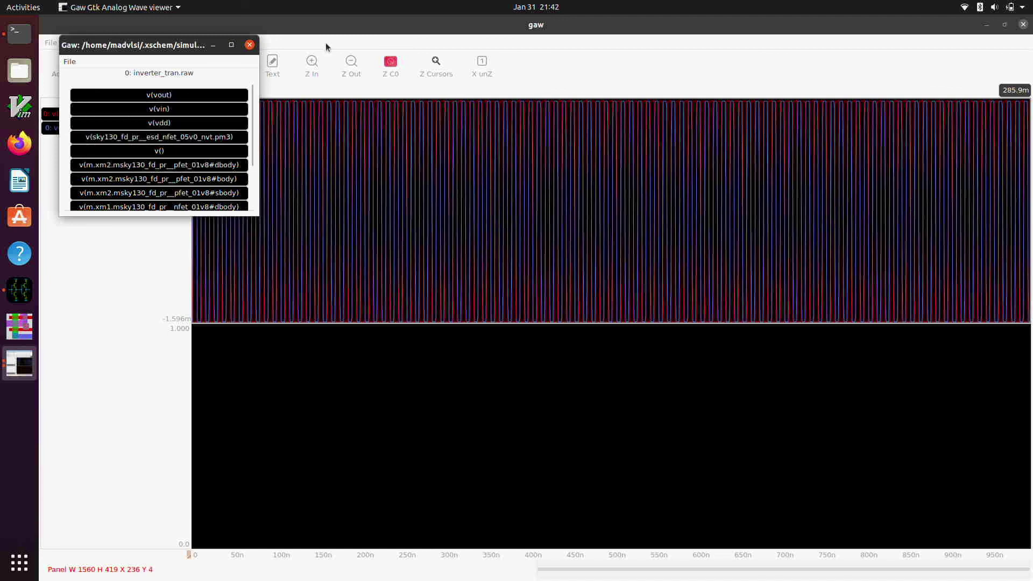
{"action": "left_click", "coordinate": [316, 63]}
{"action": "left_click", "coordinate": [317, 64]}
{"action": "left_click", "coordinate": [316, 64]}
{"action": "left_click", "coordinate": [317, 64]}
{"action": "left_click", "coordinate": [318, 65]}
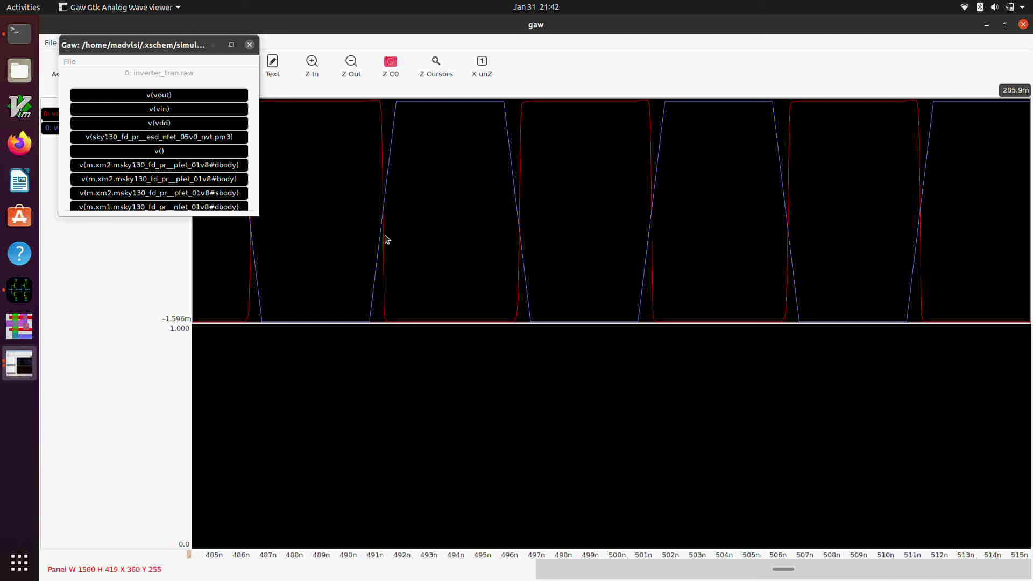
Step: Plot i(vdd) in the lower panel with the cursor near 493.5n, then close the signal list
{"action": "left_click", "coordinate": [311, 468]}
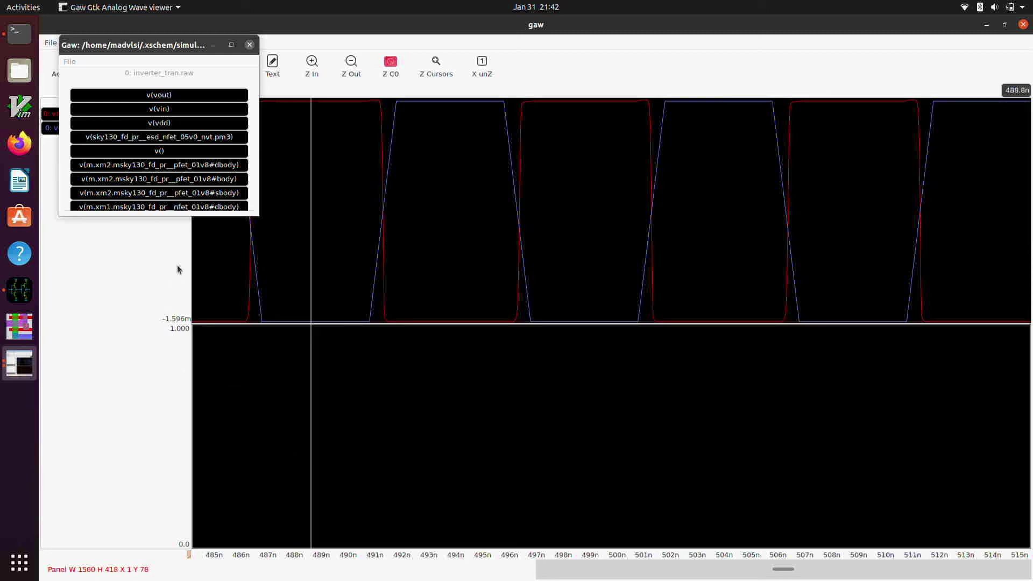
{"action": "scroll", "coordinate": [167, 202], "scroll_direction": "down", "scroll_amount": 3}
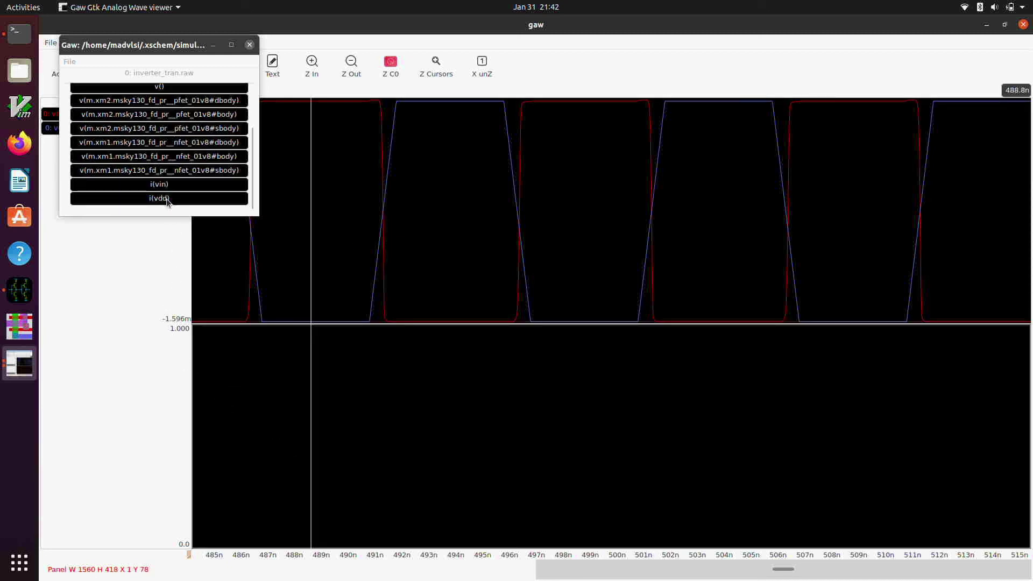
{"action": "left_click", "coordinate": [438, 481]}
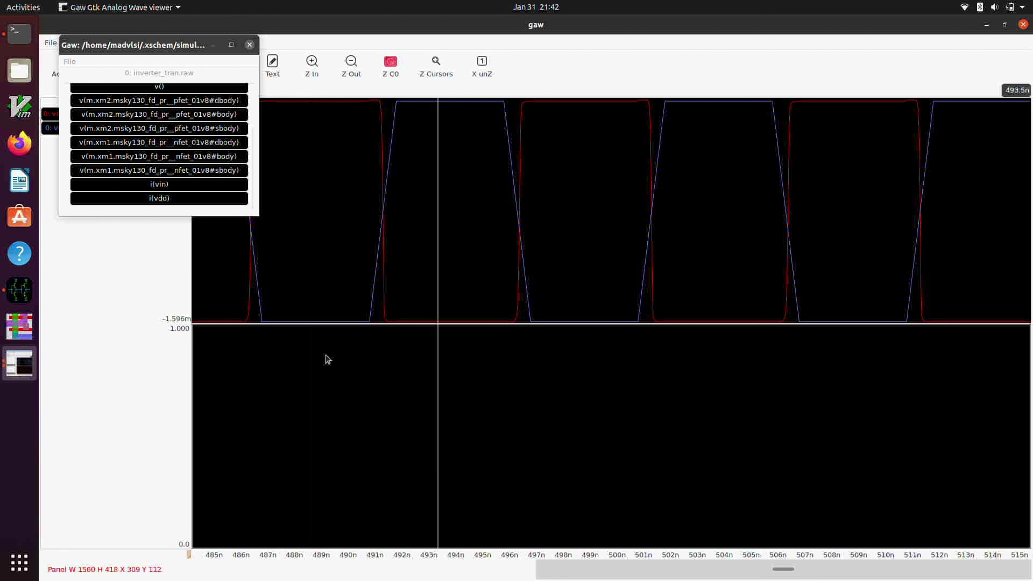
{"action": "double_click", "coordinate": [133, 198]}
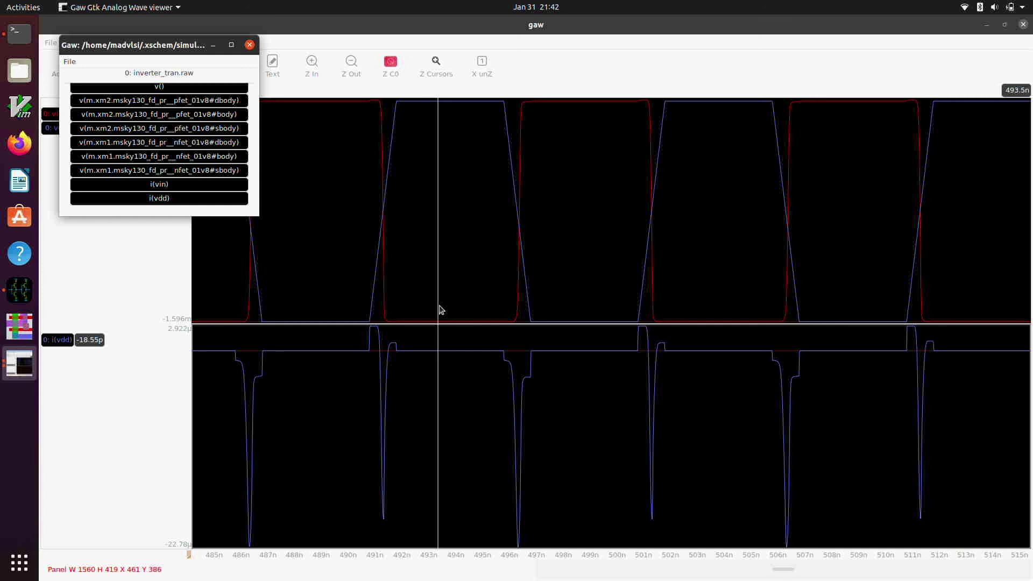
{"action": "left_click", "coordinate": [249, 44]}
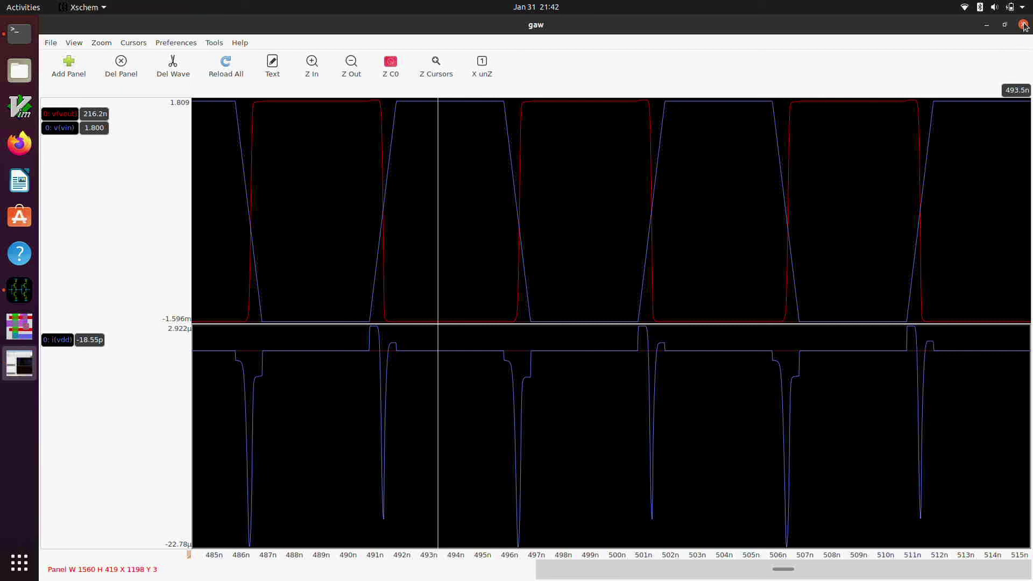
{"action": "left_click", "coordinate": [1023, 25]}
{"action": "key", "text": "ctrl+z"}
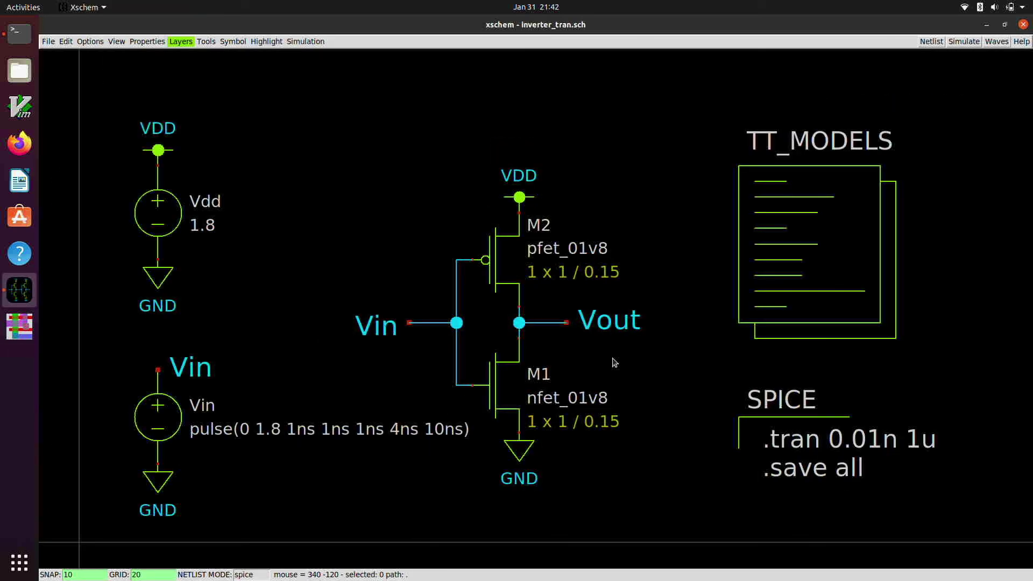